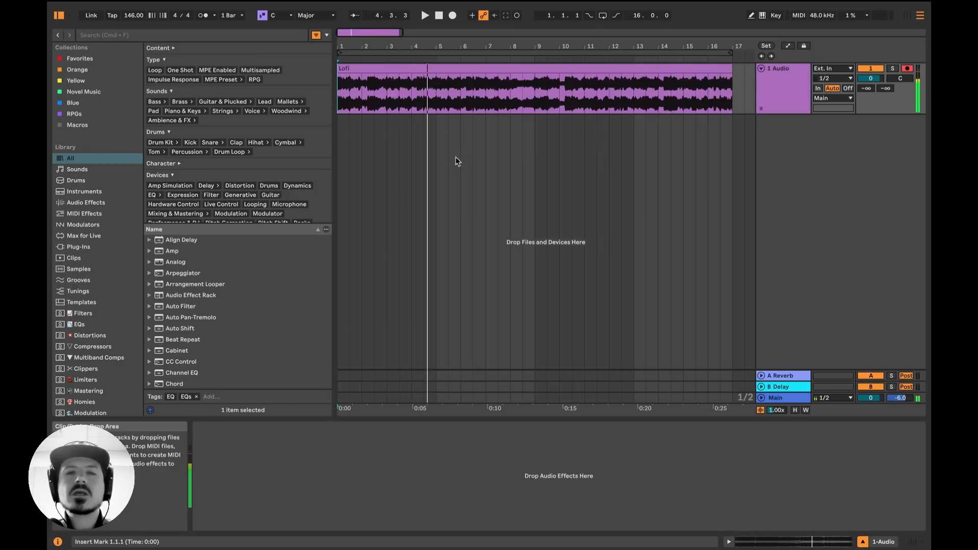
# Step: Stop playback and open the stem separation options for the Lofi audio clip
pyautogui.press('space')
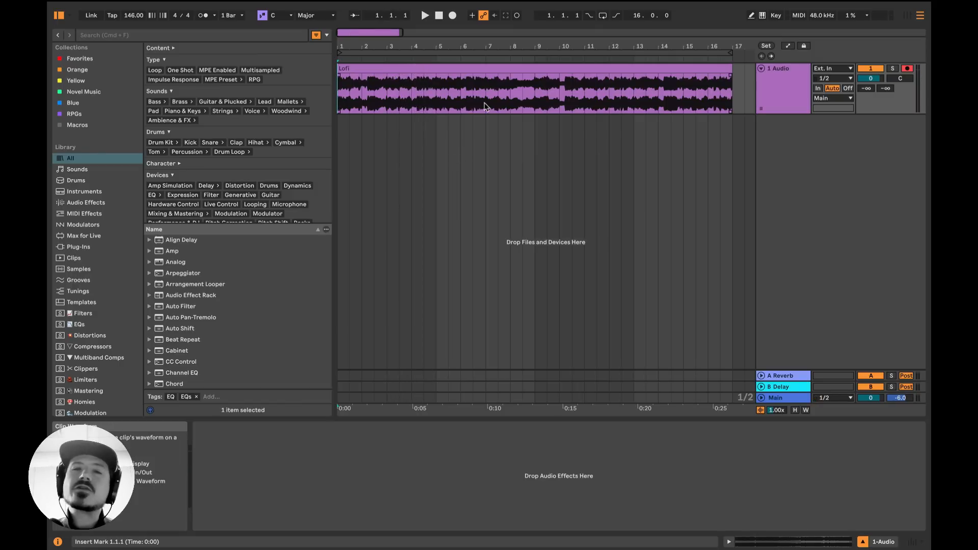
pyautogui.rightClick(426, 66)
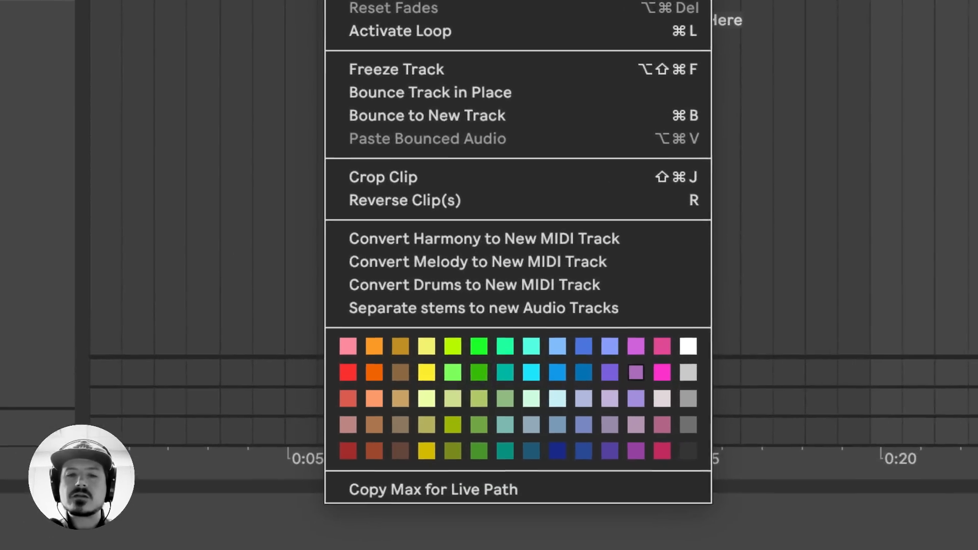
pyautogui.click(433, 303)
# Step: Separate the Lofi clip into new audio tracks with the Vocals, Drums, Bass and Others stems all enabled
pyautogui.click(367, 162)
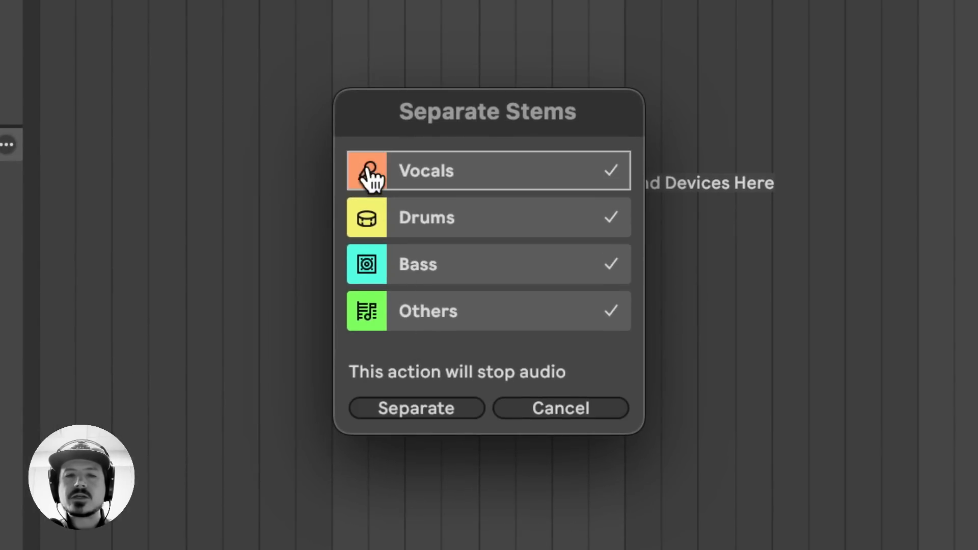
pyautogui.click(367, 161)
pyautogui.click(368, 215)
pyautogui.click(367, 265)
pyautogui.click(366, 311)
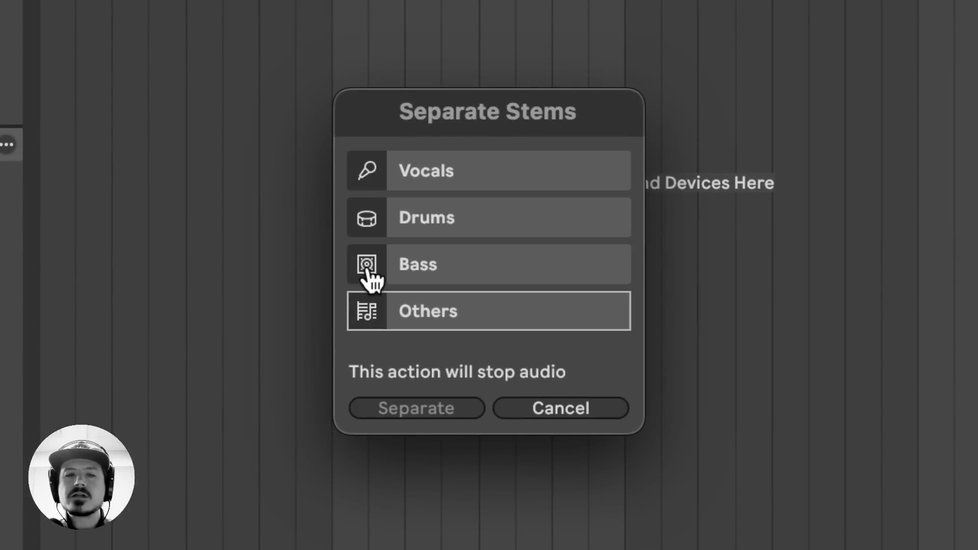
pyautogui.click(366, 265)
pyautogui.click(368, 218)
pyautogui.click(368, 170)
pyautogui.click(369, 318)
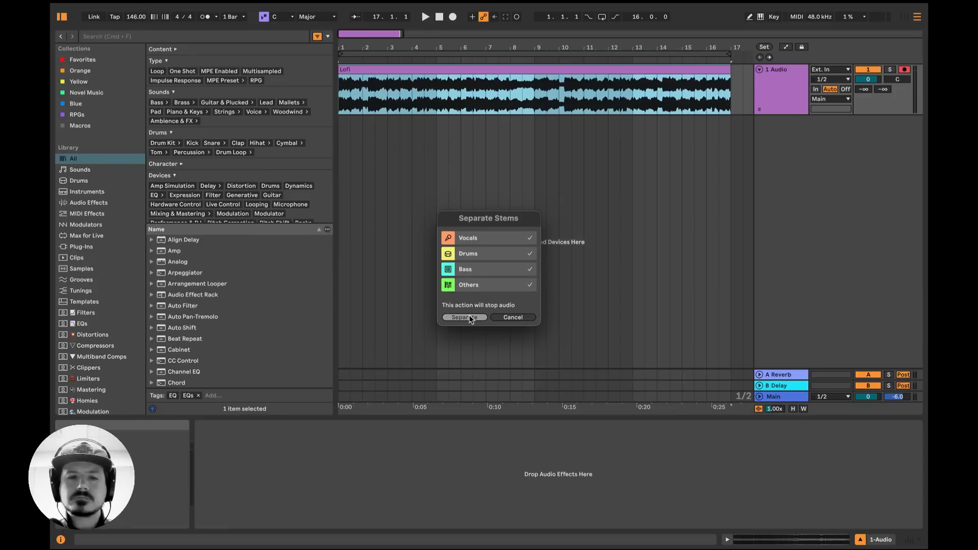
pyautogui.click(430, 405)
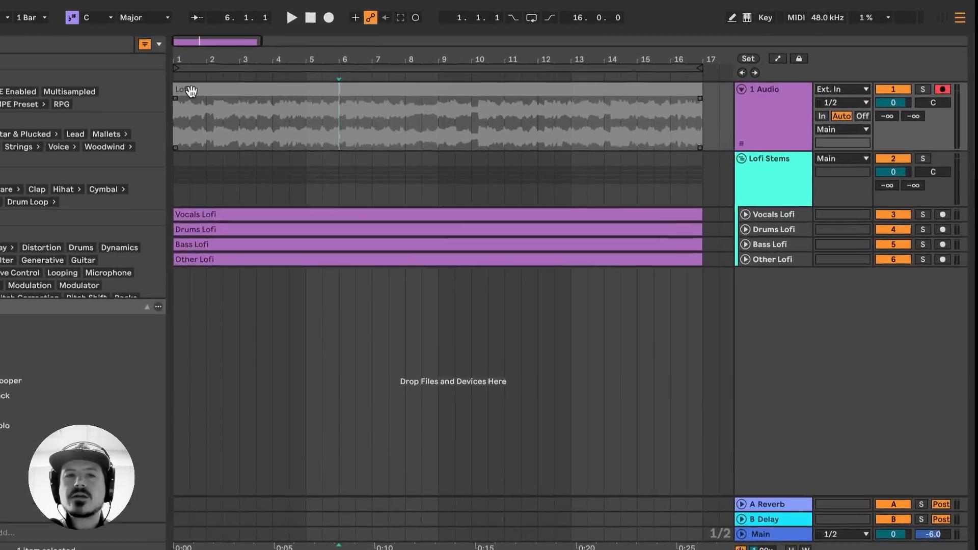
# Step: Play the separated Lofi stems together from bar 1, then stop playback
pyautogui.click(189, 91)
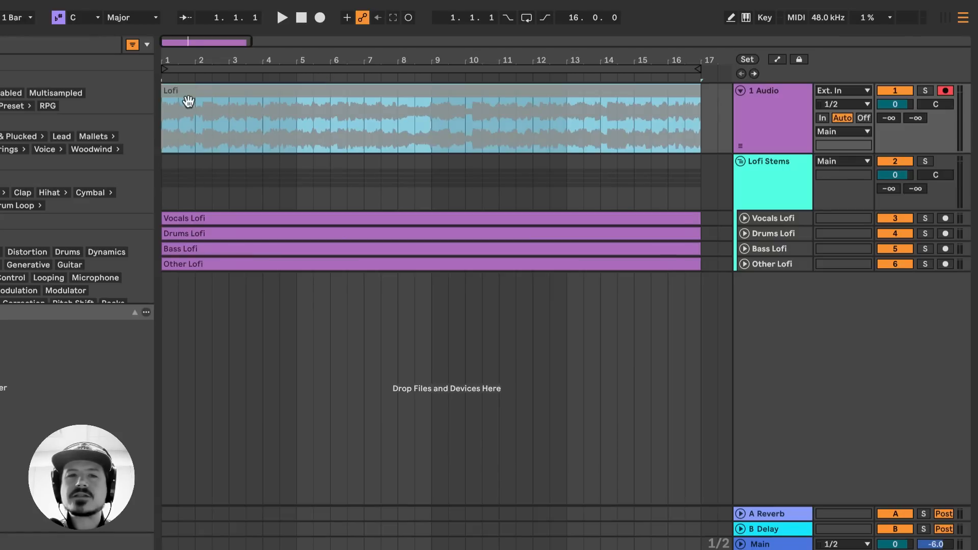
pyautogui.click(164, 124)
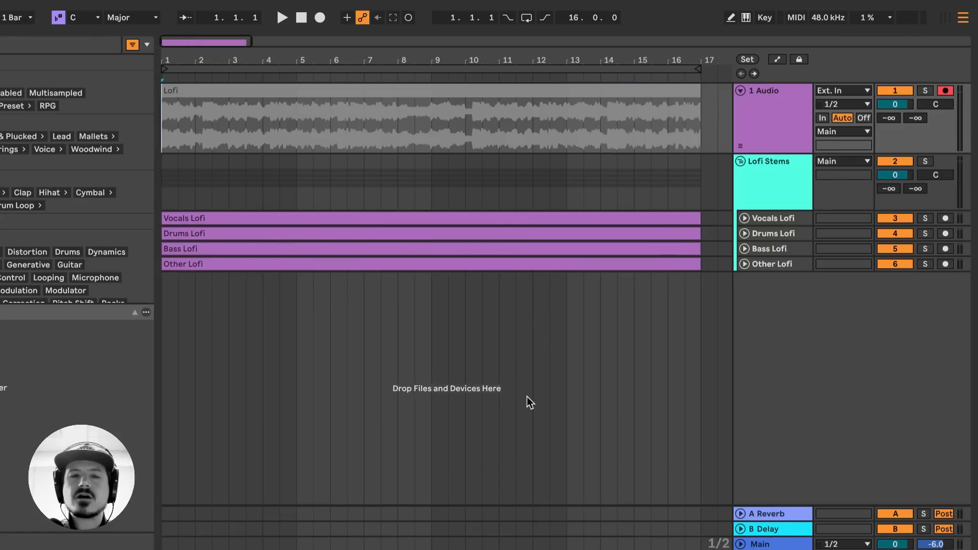
pyautogui.press('space')
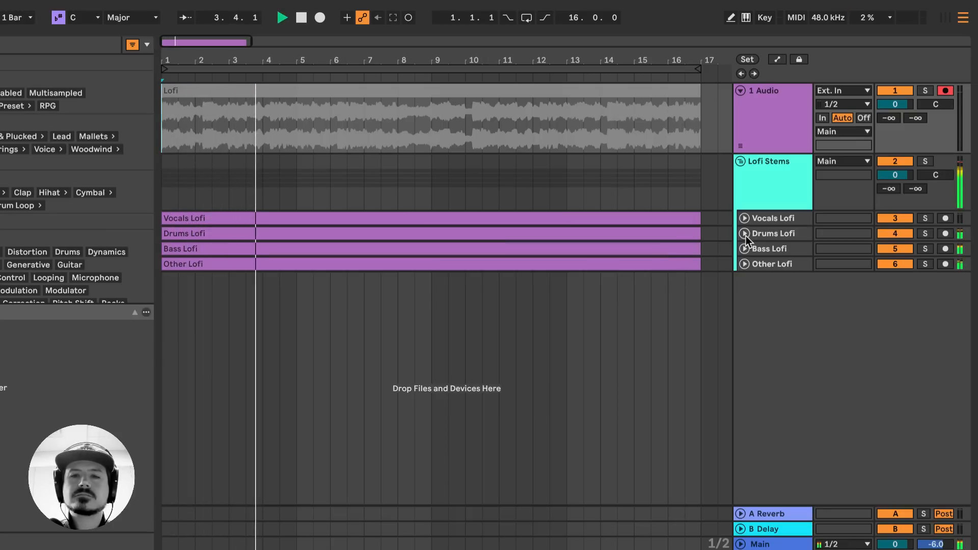
pyautogui.press('space')
# Step: Solo and unfold the Drums Lofi track and listen to it on its own
pyautogui.click(926, 233)
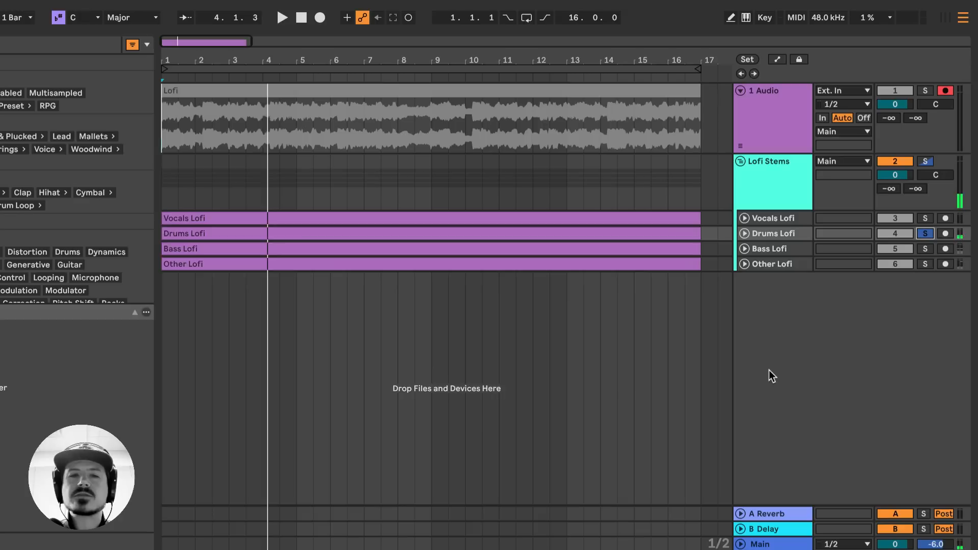
pyautogui.press('space')
pyautogui.click(745, 233)
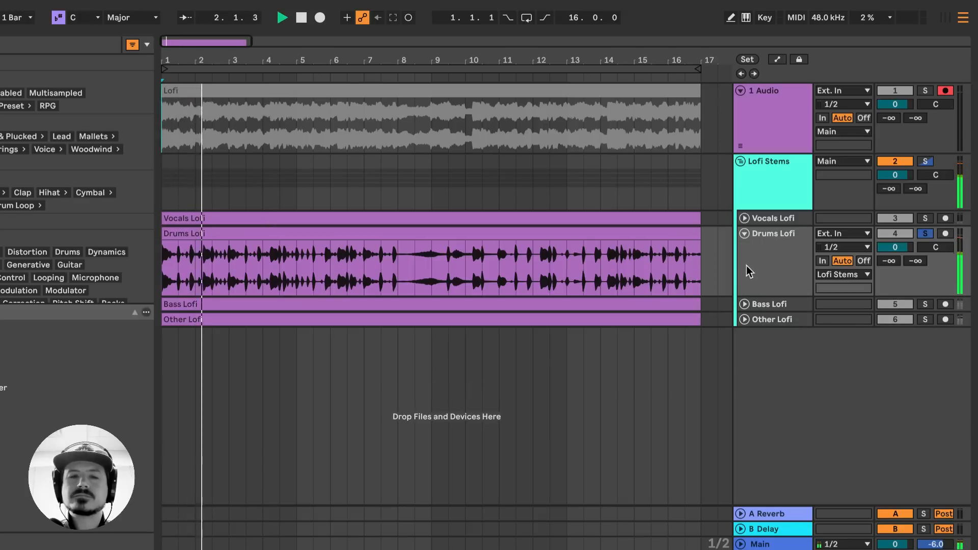
pyautogui.press('space')
# Step: Unfold the Bass Lofi track, solo it and listen to the isolated bass
pyautogui.click(744, 304)
pyautogui.click(925, 303)
pyautogui.press('space')
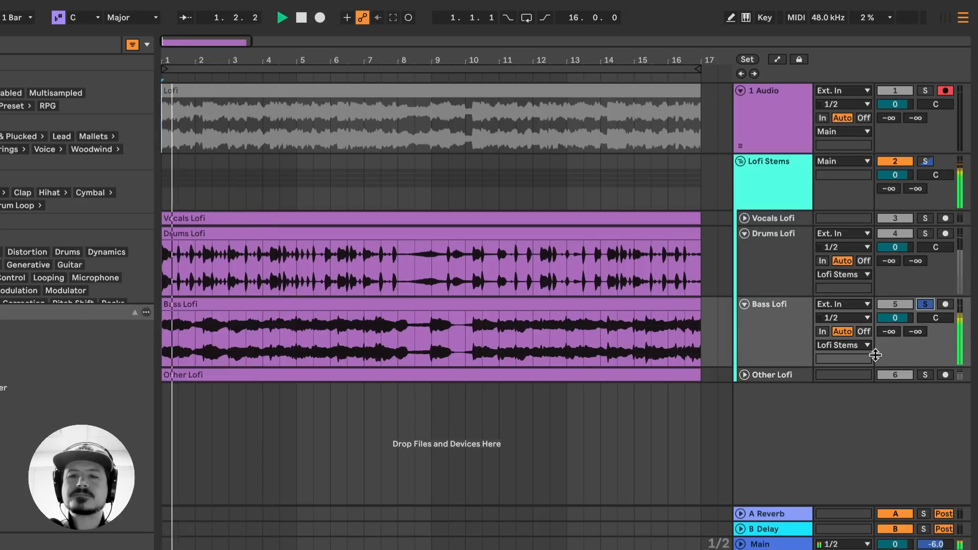
# Step: Unfold and solo the Other Lofi track to audition it, and unfold the Vocals Lofi track
pyautogui.click(744, 375)
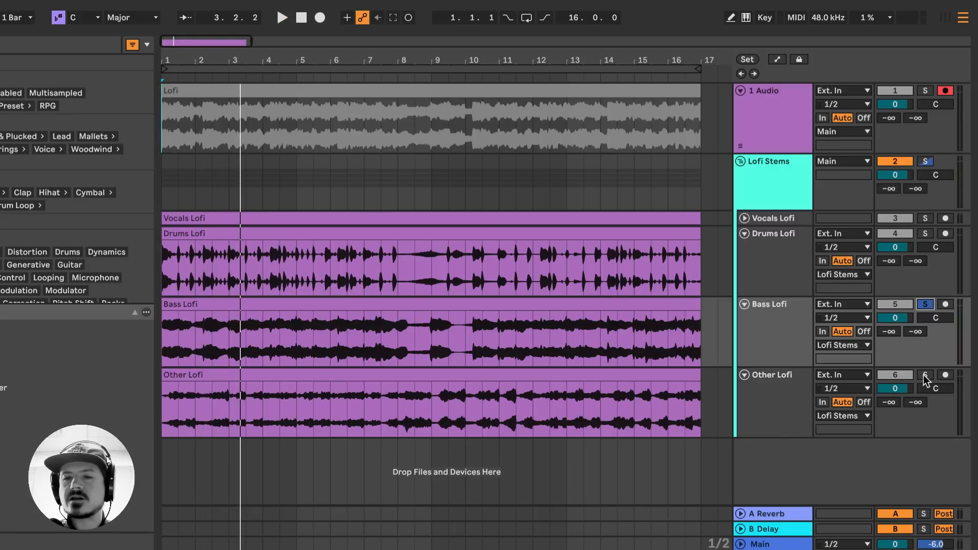
pyautogui.click(925, 378)
pyautogui.press('space')
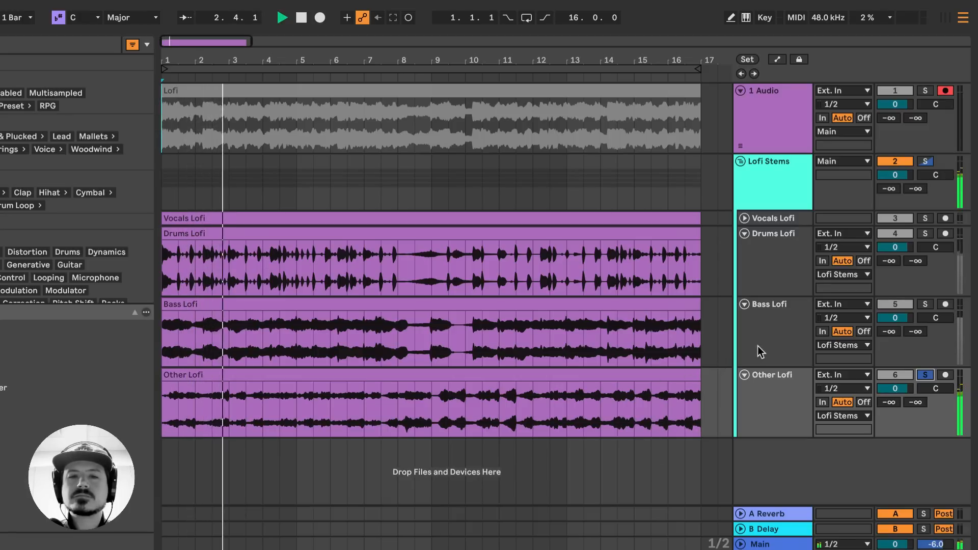
pyautogui.press('space')
pyautogui.click(744, 219)
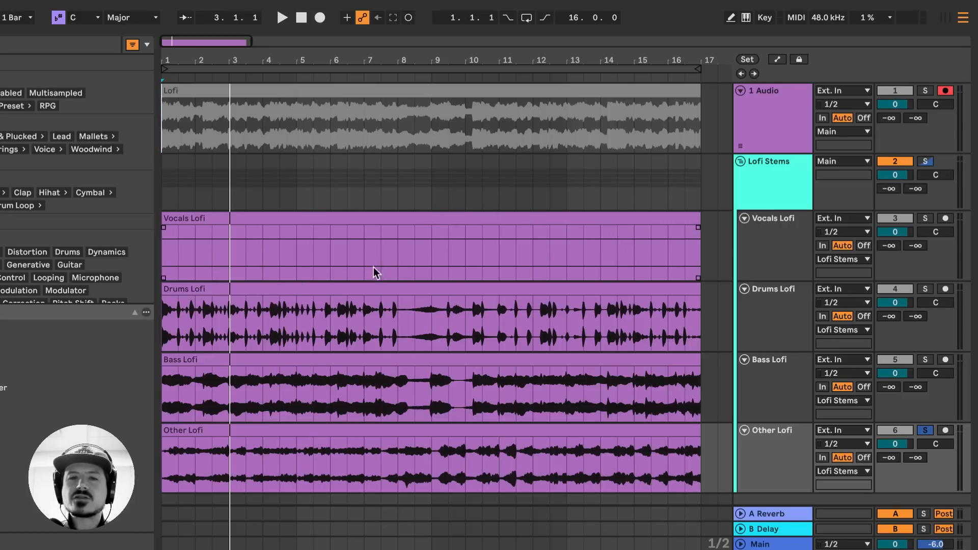
# Step: Solo the Drums Lofi track and play it from the start to look for a usable drum hit
pyautogui.scroll(-1, 374, 269)
pyautogui.click(193, 306)
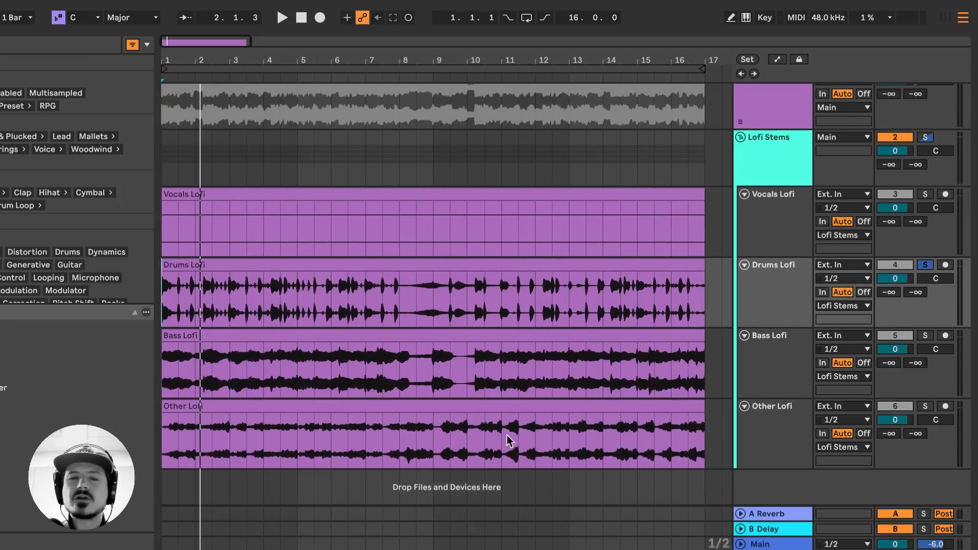
pyautogui.press('space')
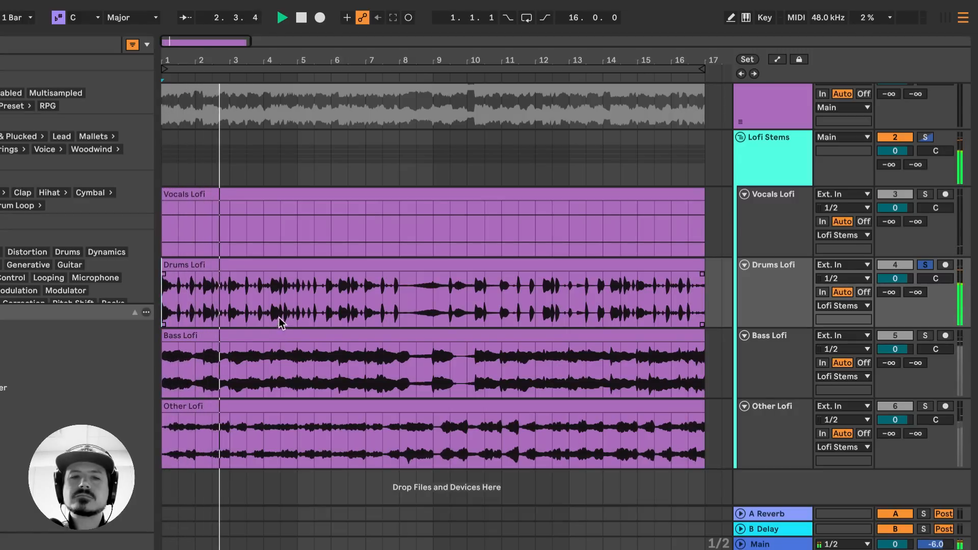
pyautogui.scroll(5, 240, 311)
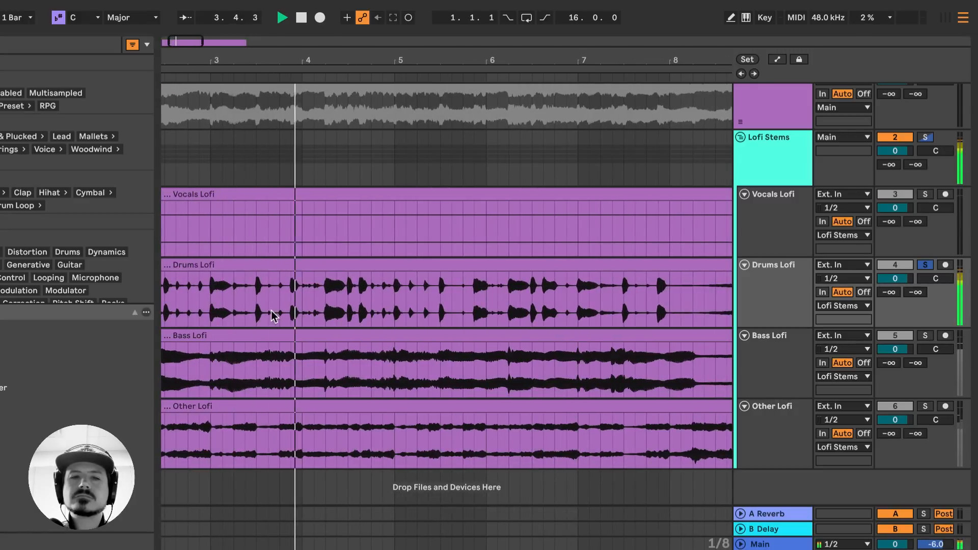
pyautogui.press('space')
# Step: Select and copy the short drum hit at about 3.3.1 in the Drums Lofi clip
pyautogui.click(254, 295)
pyautogui.scroll(3, 254, 296)
pyautogui.moveTo(257, 296); pyautogui.dragTo(284, 284)
pyautogui.scroll(-3, 297, 287)
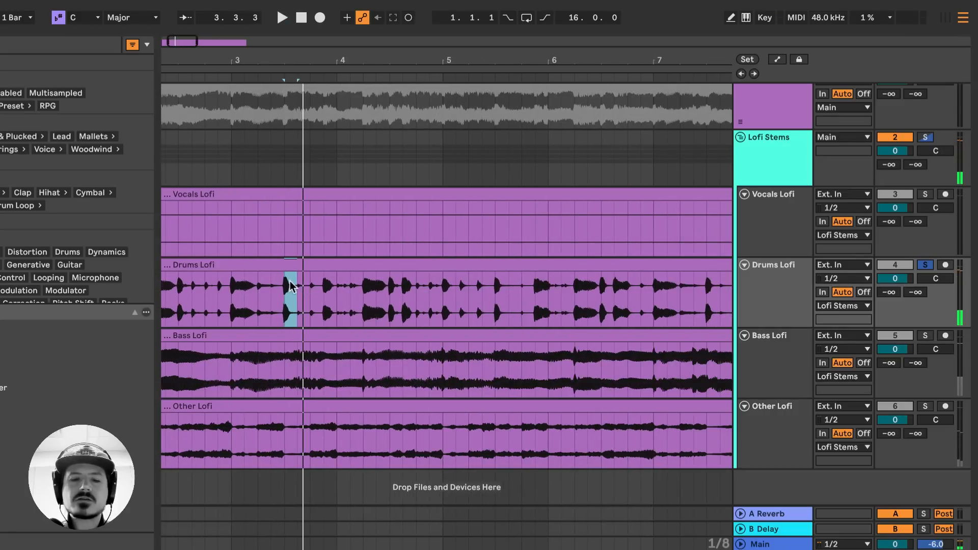
# Step: Add an audio track below Other Lofi and paste the copied drum hit on it at about 17.3.1
pyautogui.click(766, 434)
pyautogui.hotkey('ctrl', 't')
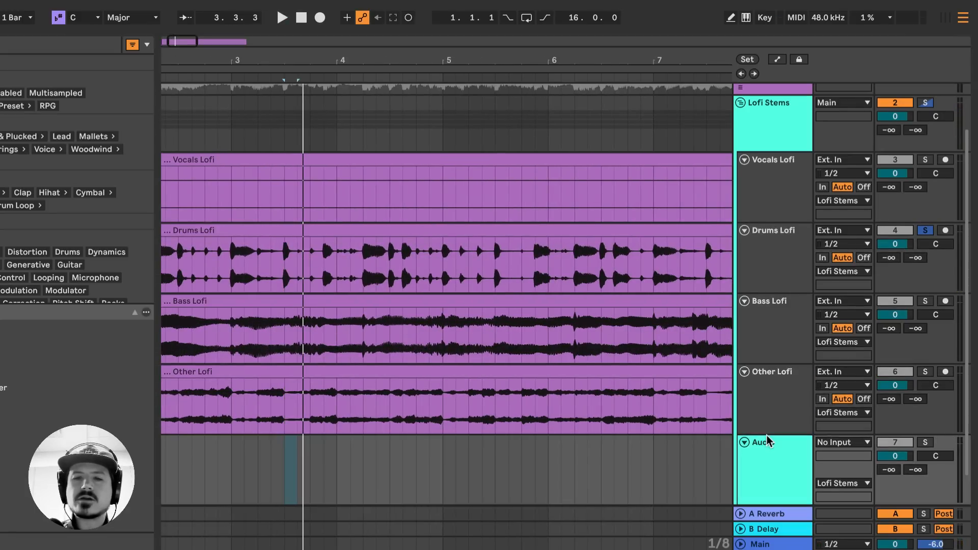
pyautogui.hscroll(10, 704, 426)
pyautogui.hscroll(10, 704, 426)
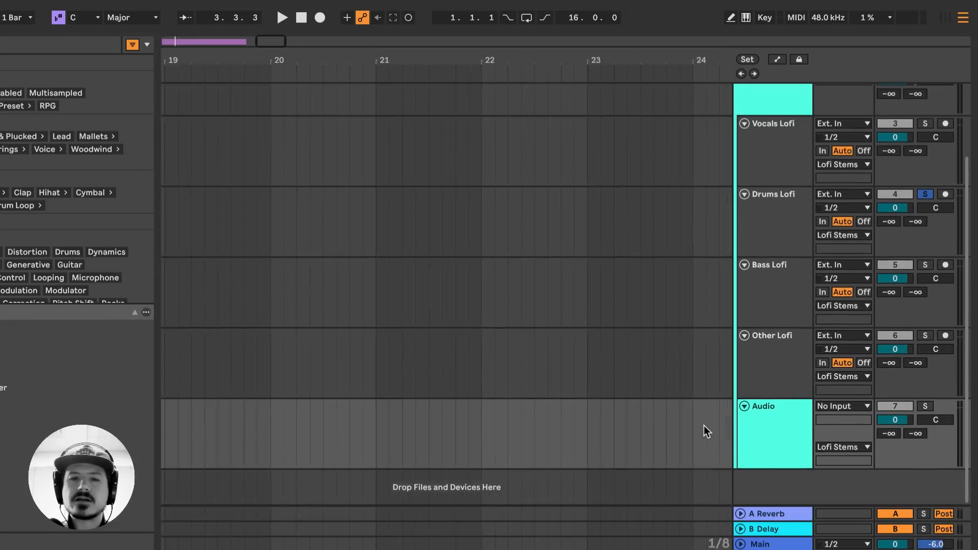
pyautogui.hscroll(-8, 704, 426)
pyautogui.click(339, 420)
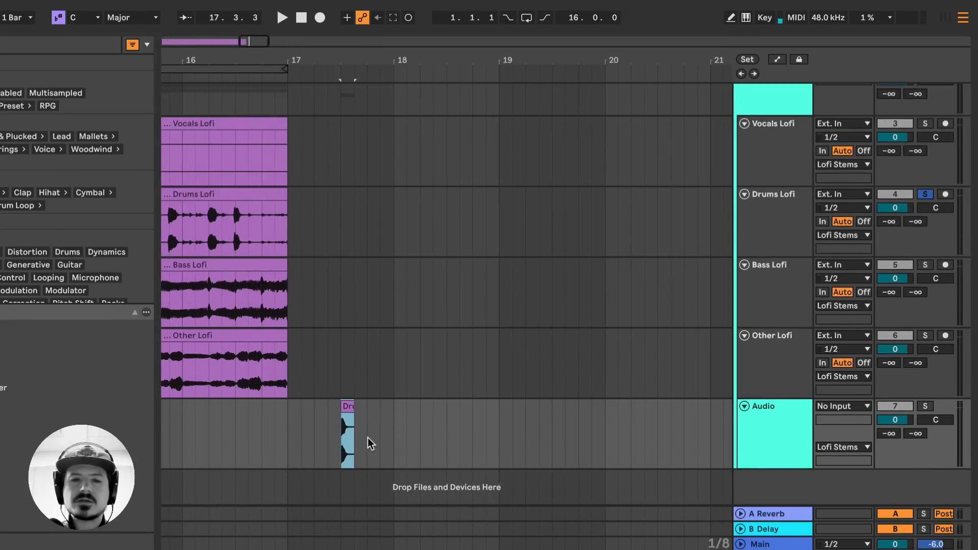
# Step: Play the soloed Drums Lofi stem from the middle of bar 6 to find another drum sound
pyautogui.hscroll(-15, 392, 444)
pyautogui.scroll(3, 393, 445)
pyautogui.scroll(-3, 393, 444)
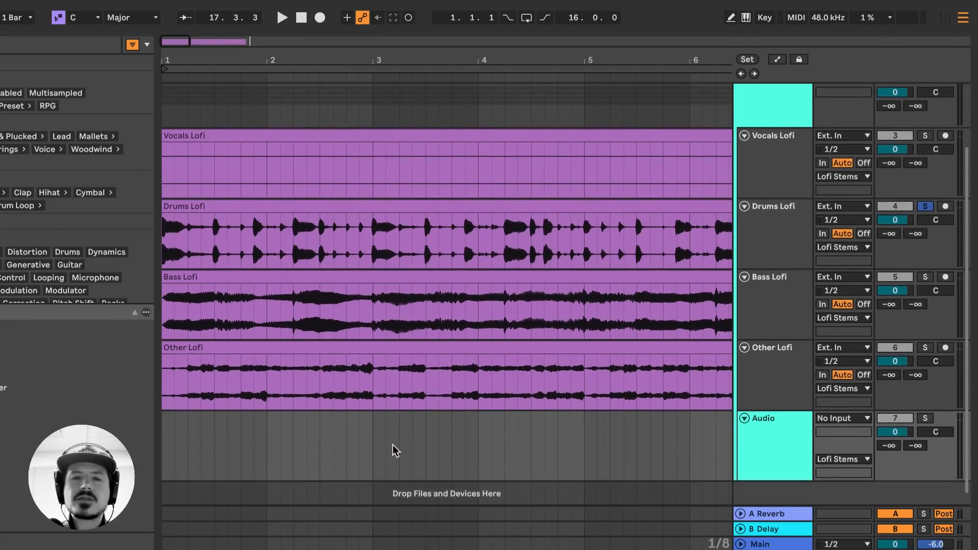
pyautogui.scroll(-5, 335, 246)
pyautogui.click(431, 252)
pyautogui.press('space')
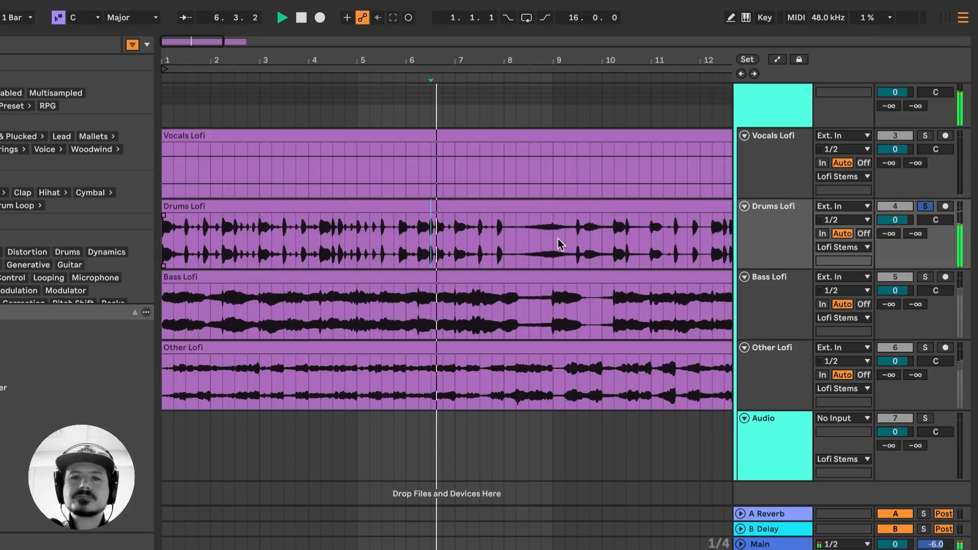
# Step: Audition the drums from bar 7 and select the one-beat quiet section starting at about 7.2.1 in Drums Lofi
pyautogui.click(467, 245)
pyautogui.scroll(5, 493, 243)
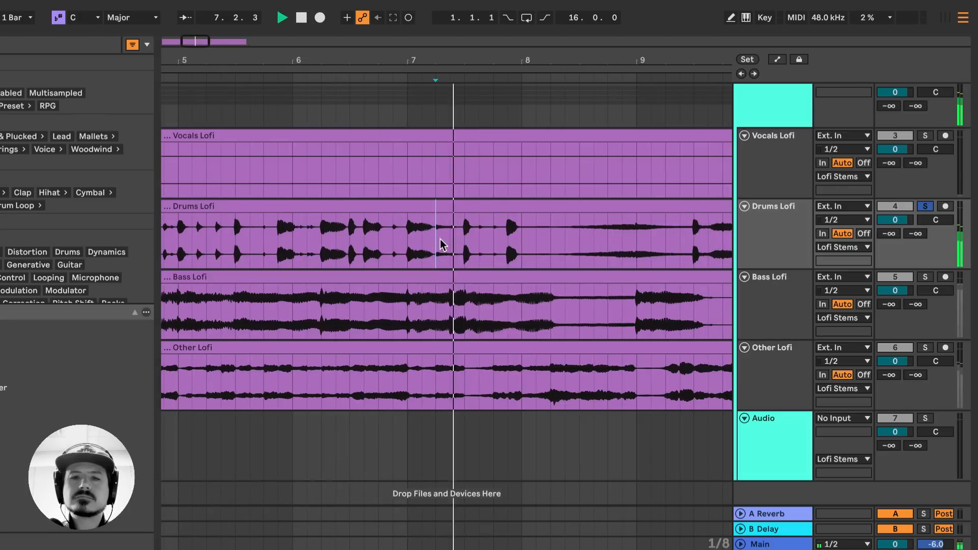
pyautogui.press('space')
pyautogui.moveTo(437, 239); pyautogui.dragTo(461, 208)
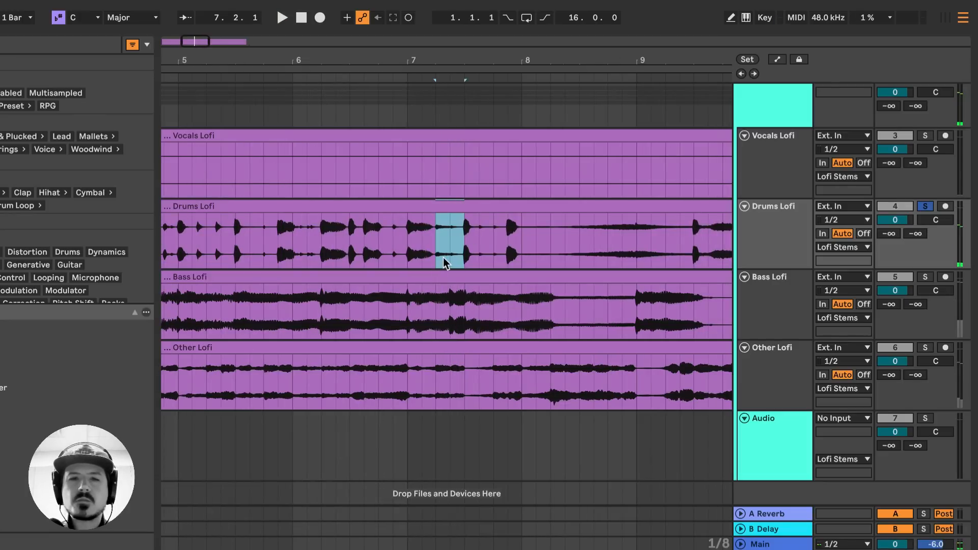
# Step: Add a second audio track below the first new one and paste the selected drum section at bar 18
pyautogui.click(772, 435)
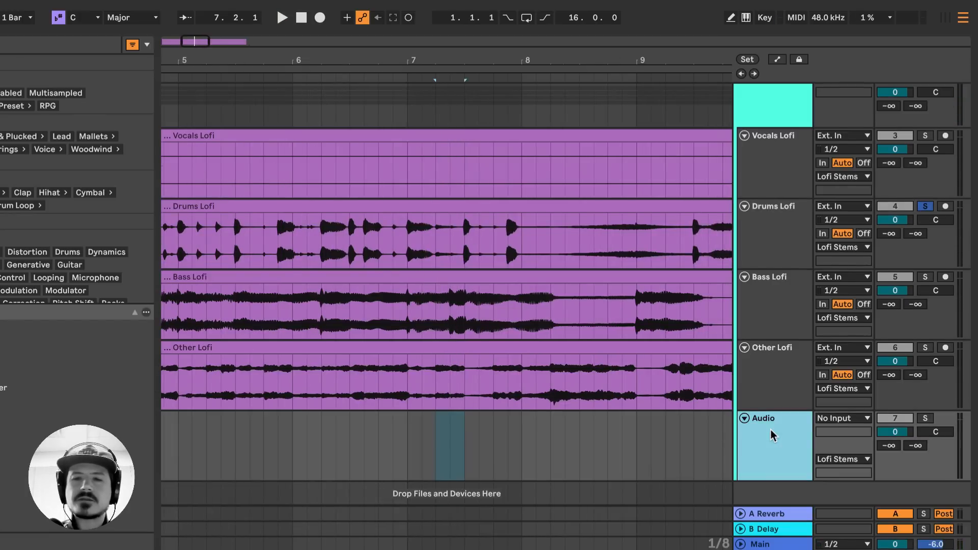
pyautogui.press('super+t')
pyautogui.hscroll(20, 613, 450)
pyautogui.hscroll(-3, 613, 450)
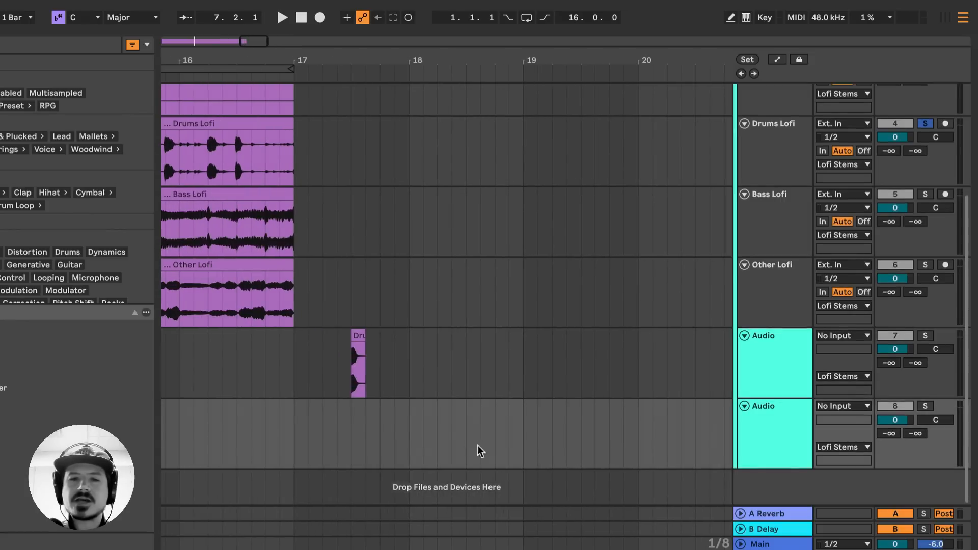
pyautogui.press('super+v')
# Step: Solo the Other Lofi track and listen through it from bar 1 to find a melodic section
pyautogui.hscroll(-20, 422, 429)
pyautogui.scroll(5, 423, 429)
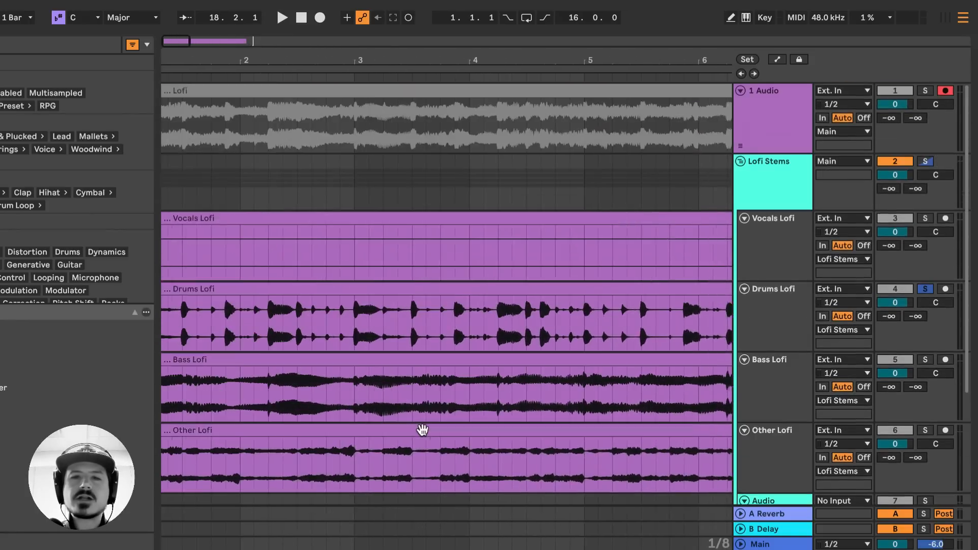
pyautogui.scroll(-6, 423, 429)
pyautogui.scroll(-1, 423, 430)
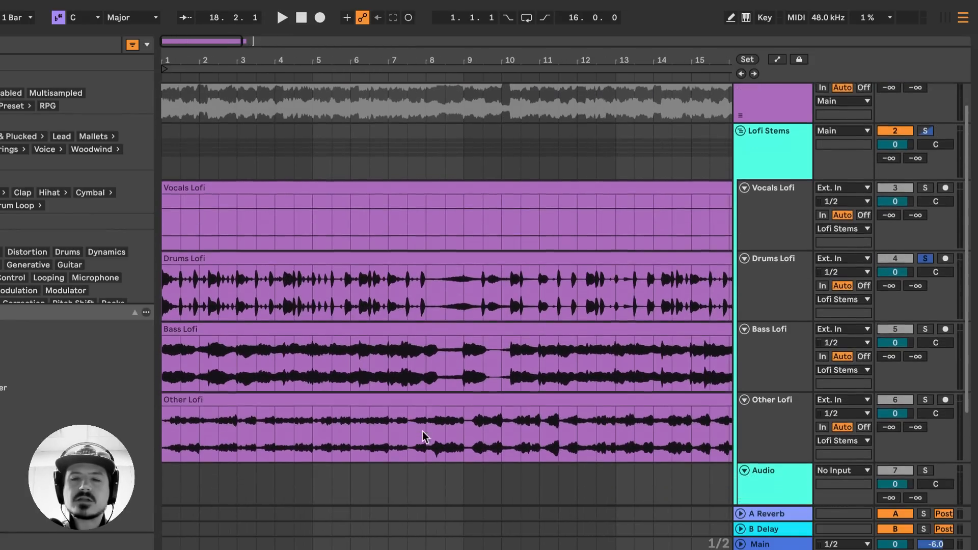
pyautogui.click(925, 400)
pyautogui.scroll(-2, 227, 408)
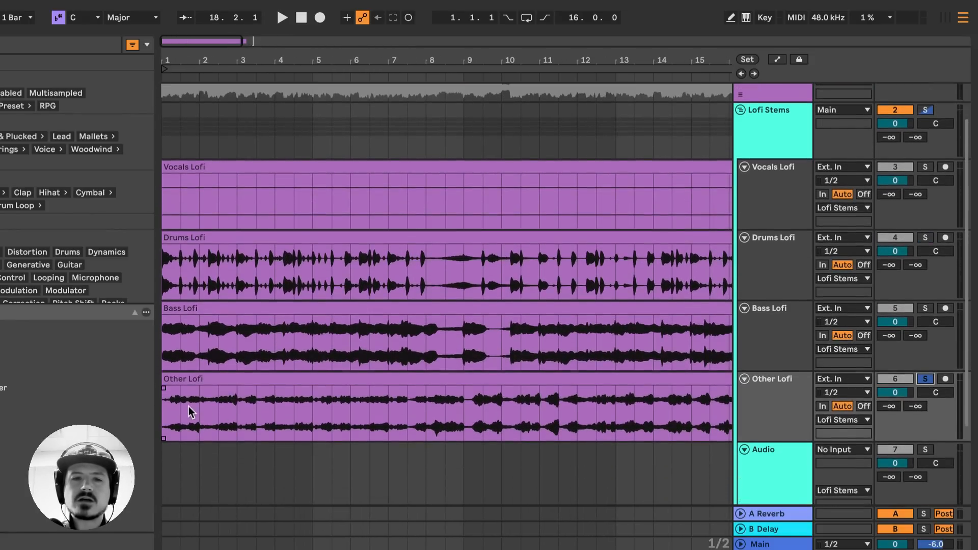
pyautogui.click(166, 409)
pyautogui.press('space')
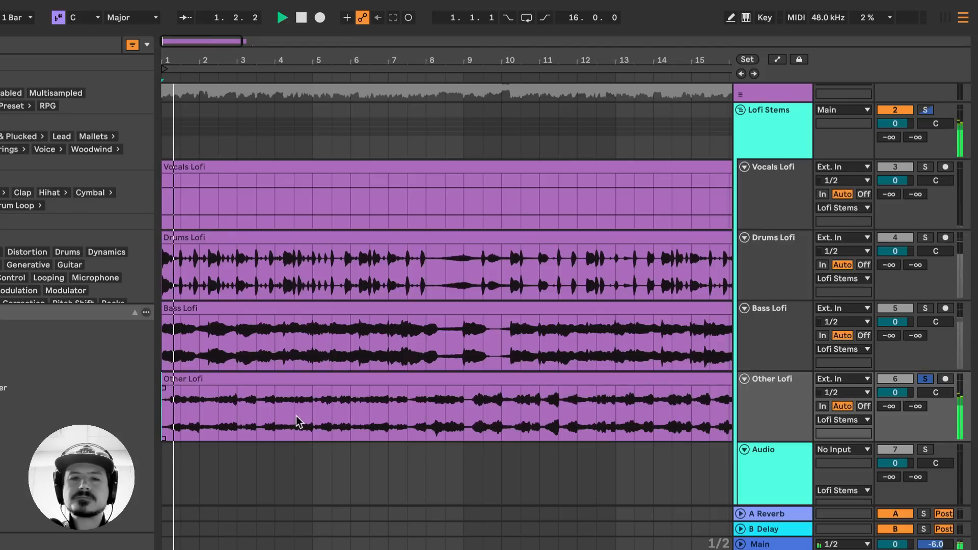
pyautogui.click(395, 427)
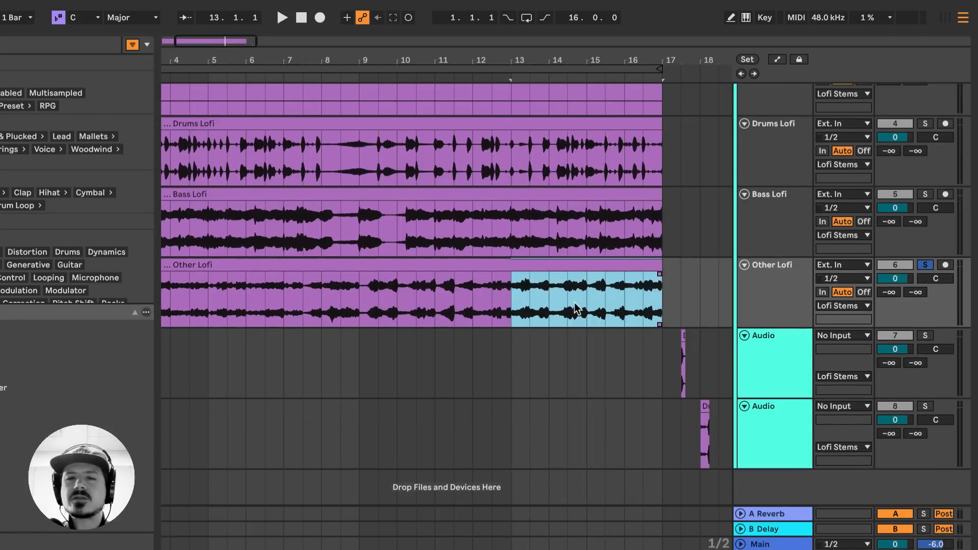
# Step: Add a MIDI track below the second new audio track and load the Other Lofi clip into it as a Simpler sample
pyautogui.rightClick(766, 424)
pyautogui.click(812, 150)
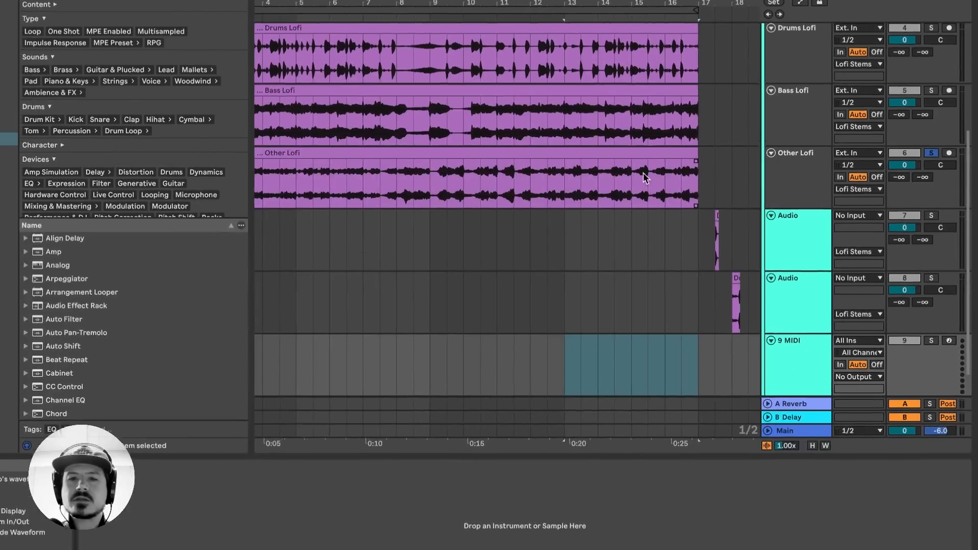
pyautogui.moveTo(511, 305); pyautogui.dragTo(659, 274)
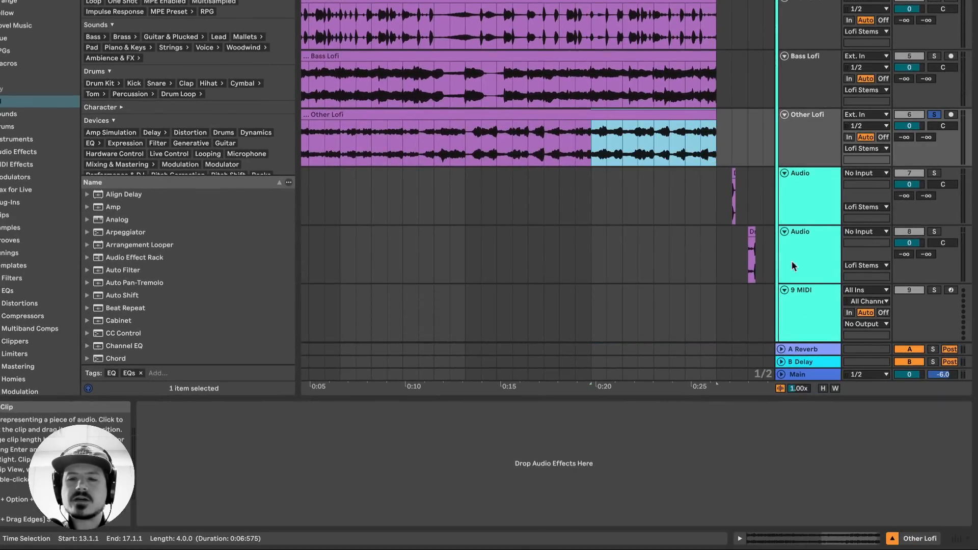
pyautogui.click(807, 298)
pyautogui.moveTo(592, 137); pyautogui.dragTo(718, 126)
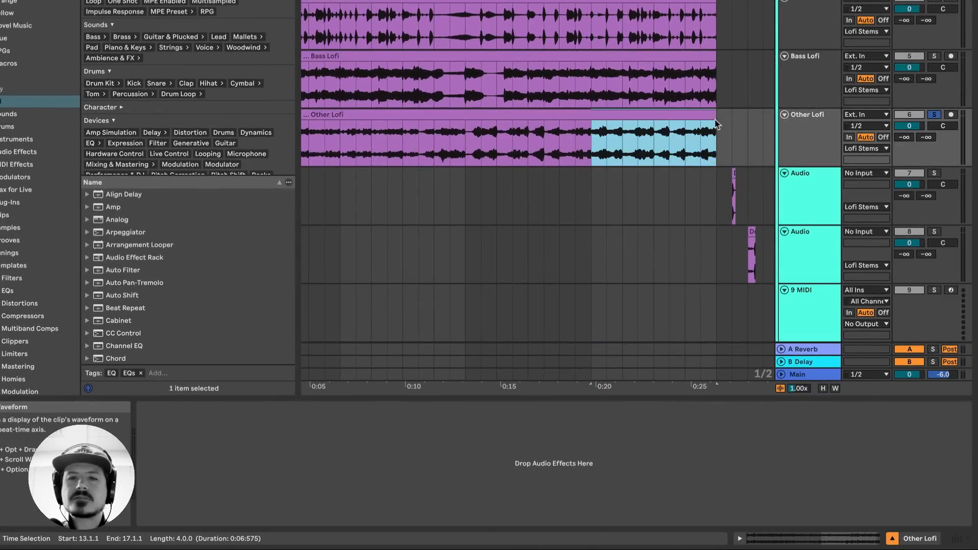
pyautogui.moveTo(662, 115); pyautogui.dragTo(617, 471)
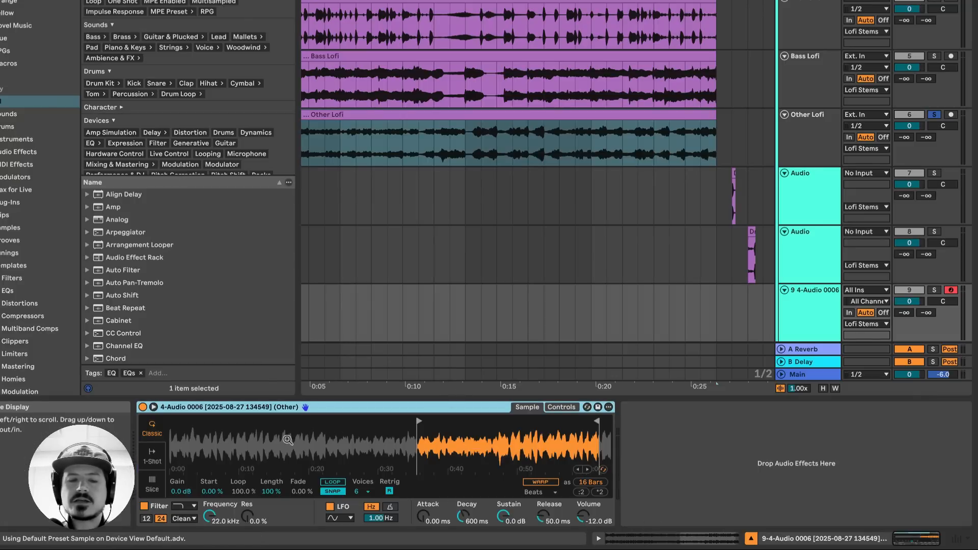
# Step: Set the sampler to Slice mode, slicing by Beat at a 1/4 division, and reset its volume to 0 dB
pyautogui.click(152, 482)
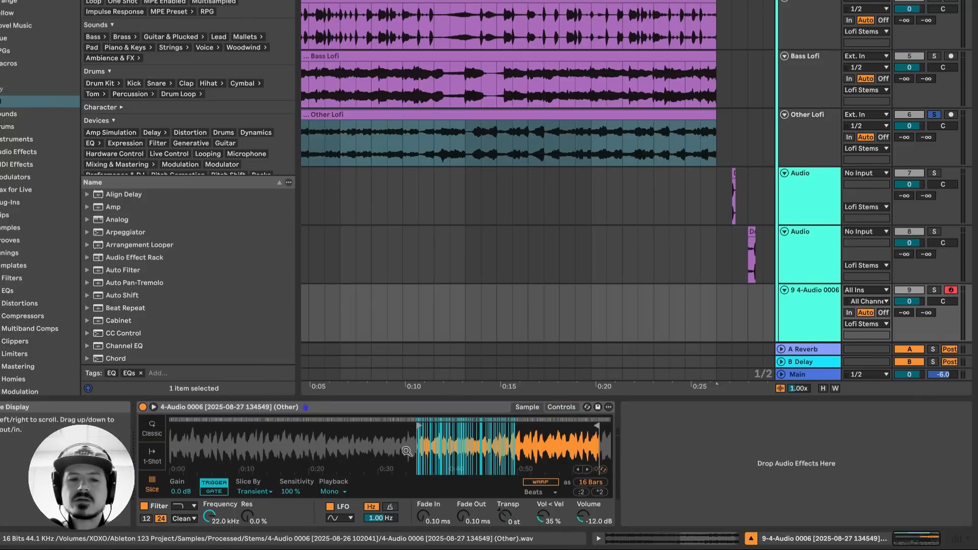
pyautogui.click(253, 491)
pyautogui.click(347, 490)
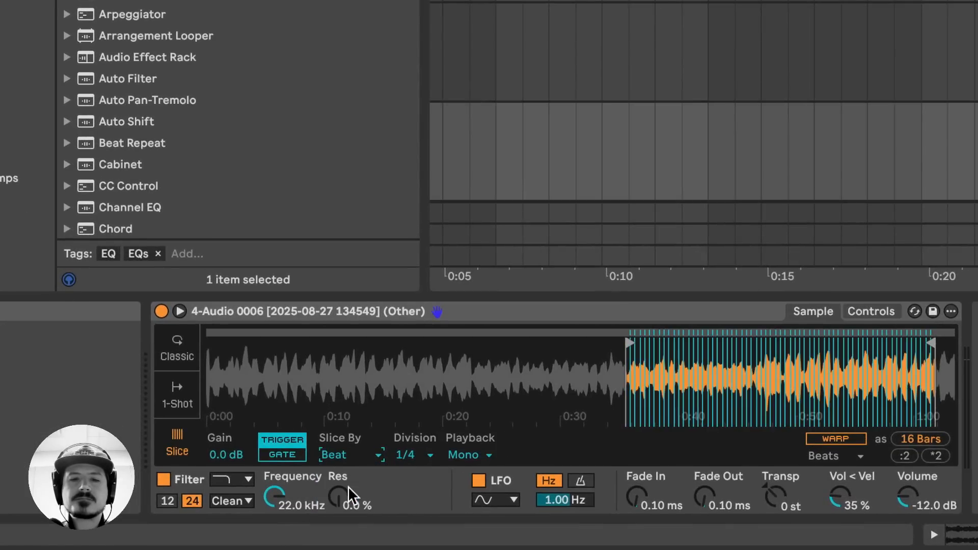
pyautogui.doubleClick(909, 497)
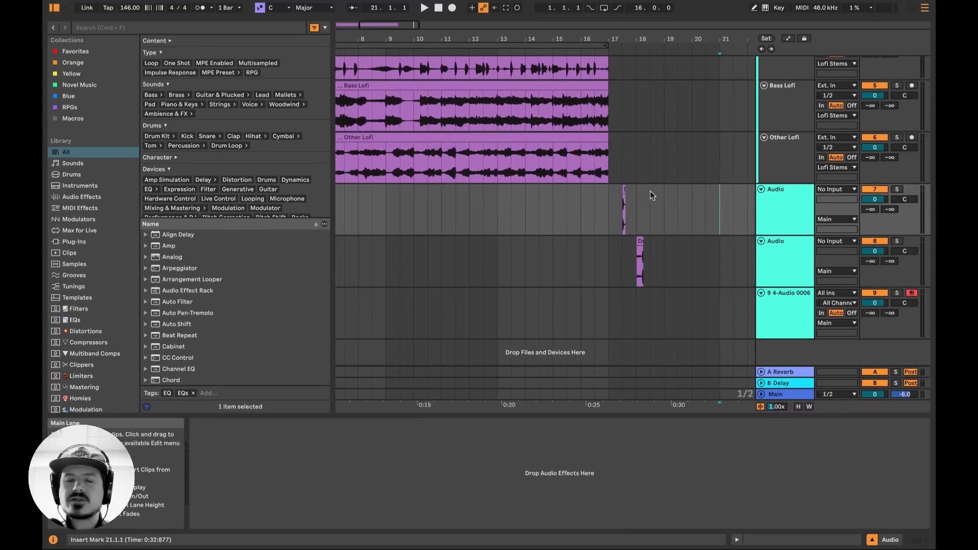
# Step: Collapse the Lofi Stems group and play the extracted drum hits from the start of bar 17
pyautogui.scroll(3, 650, 191)
pyautogui.click(762, 114)
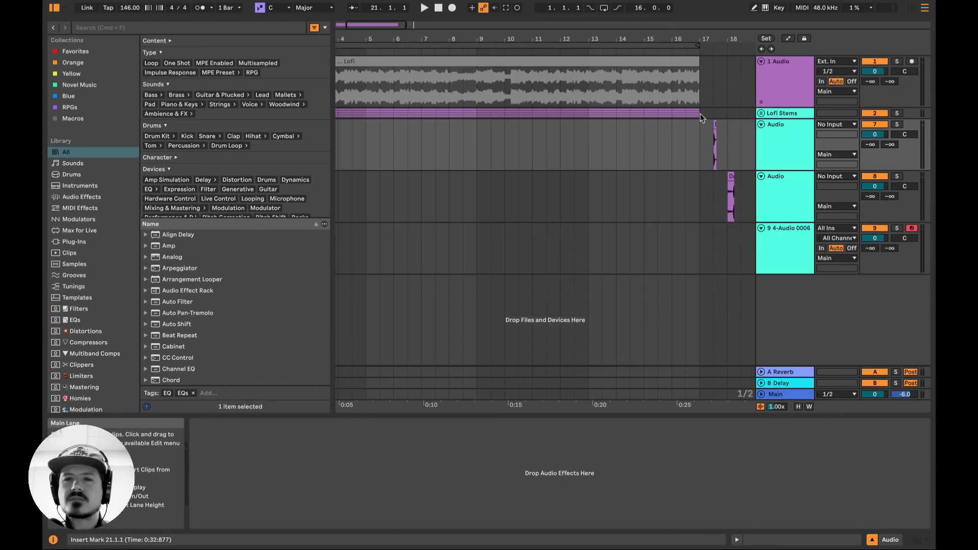
pyautogui.hscroll(2, 712, 151)
pyautogui.scroll(3, 657, 147)
pyautogui.scroll(5, 657, 146)
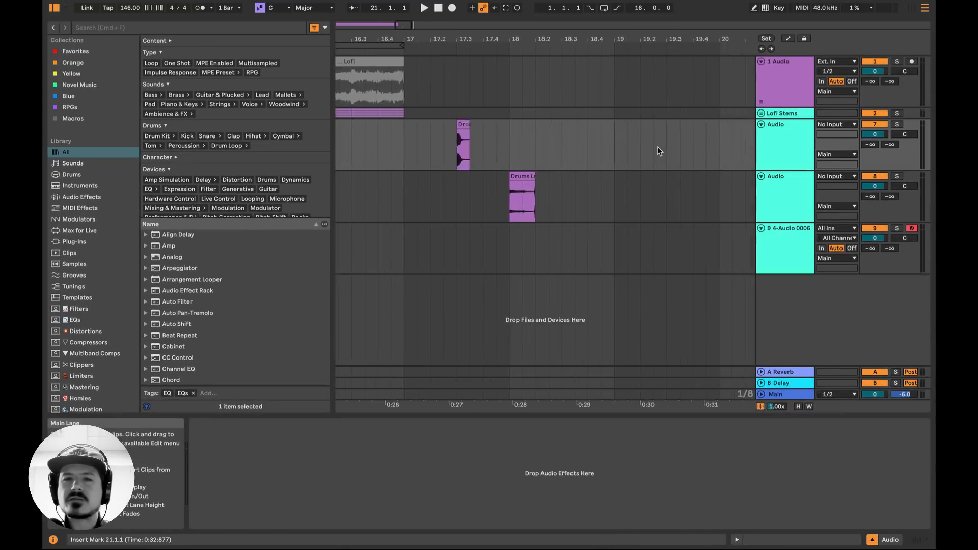
pyautogui.hscroll(-3, 542, 158)
pyautogui.click(372, 146)
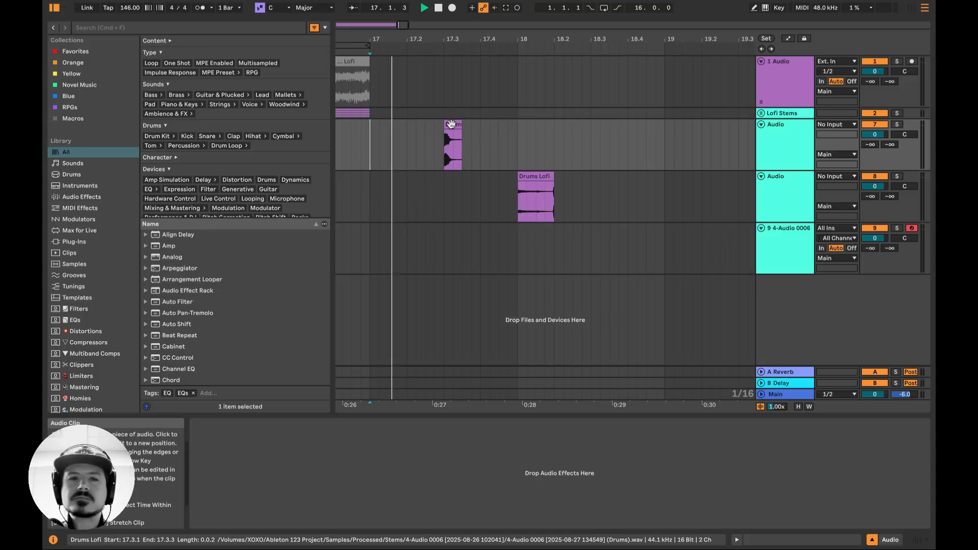
# Step: Place copies of the short drum hit at 17.2 and 17.4 on the first new audio track and play them
pyautogui.moveTo(451, 124)
pyautogui.mouseDown()
pyautogui.moveTo(414, 124)
pyautogui.moveTo(498, 145)
pyautogui.mouseUp()
pyautogui.press('super+d')
pyautogui.click(379, 138)
pyautogui.press('space')
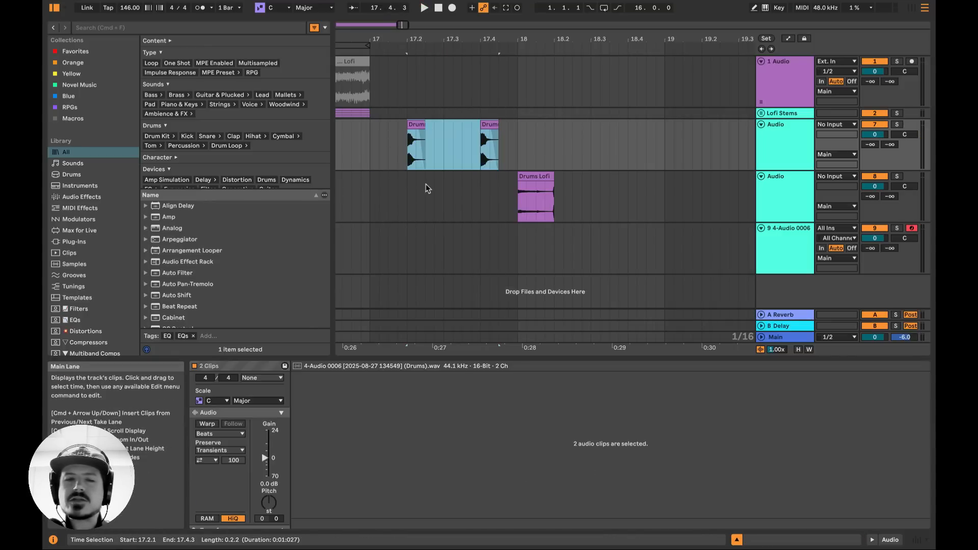
# Step: Transpose both short drum hits up 4 semitones and audition them
pyautogui.click(269, 503)
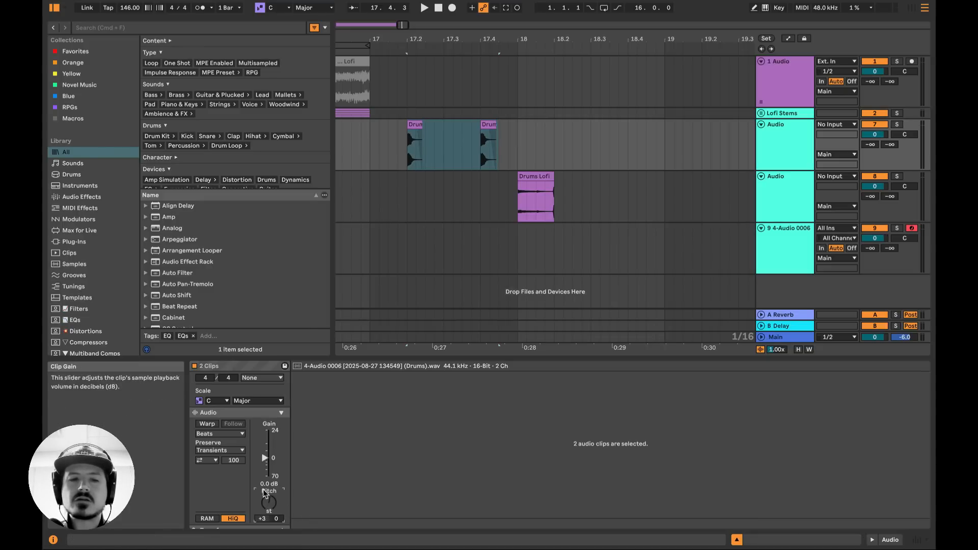
pyautogui.press('space')
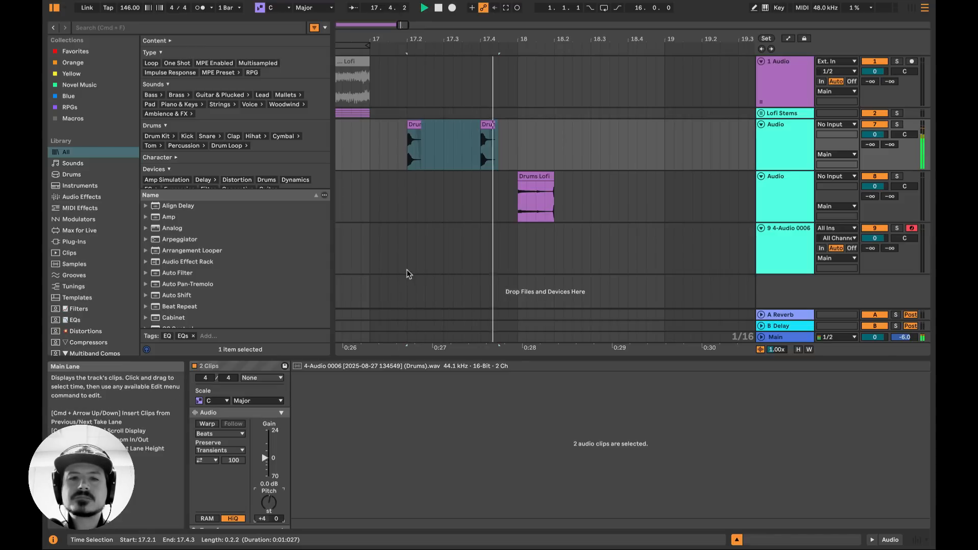
pyautogui.press('space')
# Step: Move the drum clip on the second new audio track to 17.3.3 and transpose it down 4 semitones
pyautogui.moveTo(534, 174); pyautogui.dragTo(478, 174)
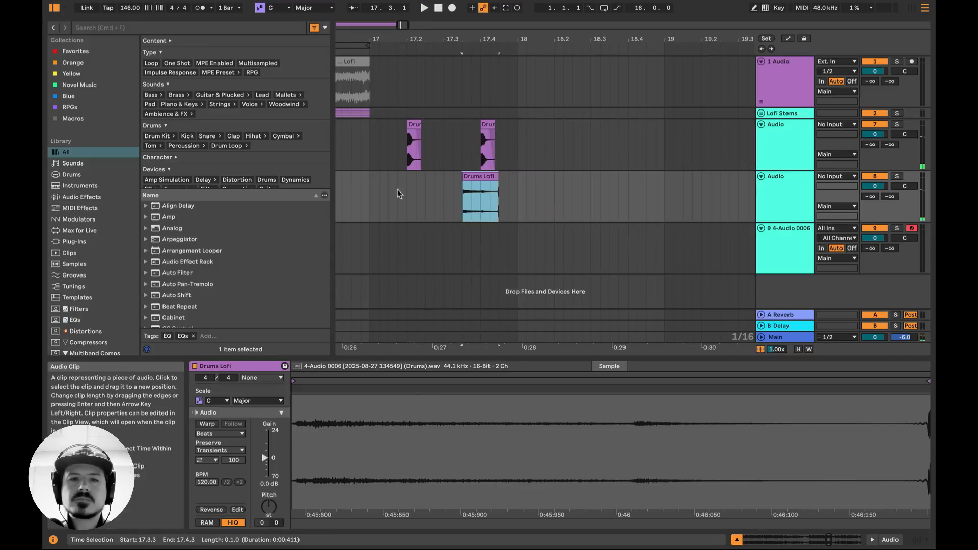
pyautogui.click(372, 196)
pyautogui.click(477, 177)
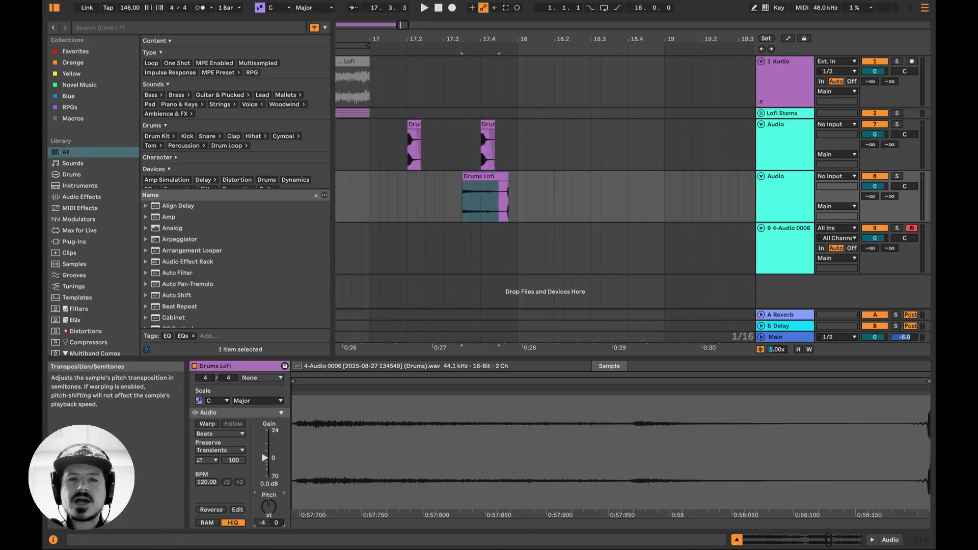
# Step: Shorten the clip on the second new audio track to end at 17.4.1 and play both drum tracks from bar 17
pyautogui.click(518, 176)
pyautogui.moveTo(508, 176); pyautogui.dragTo(481, 176)
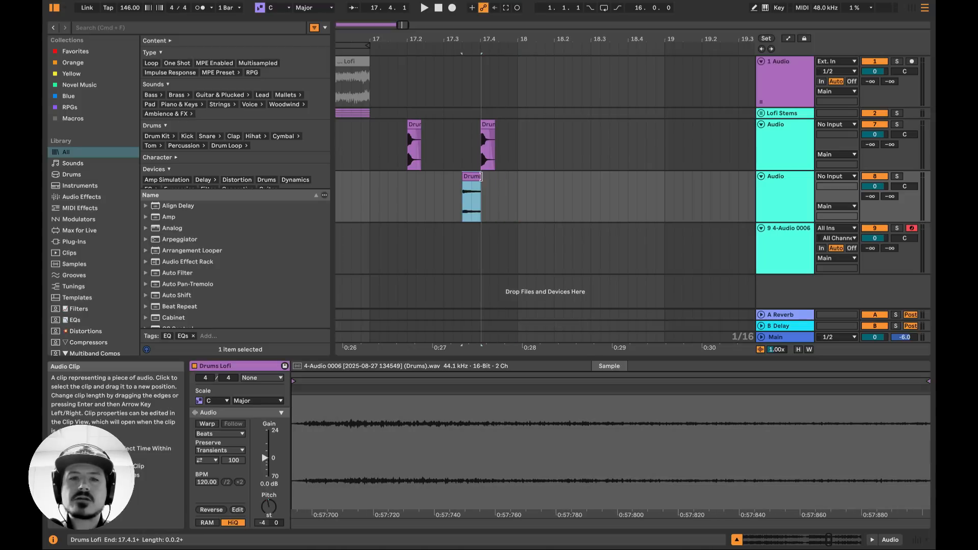
pyautogui.click(375, 184)
pyautogui.press('space')
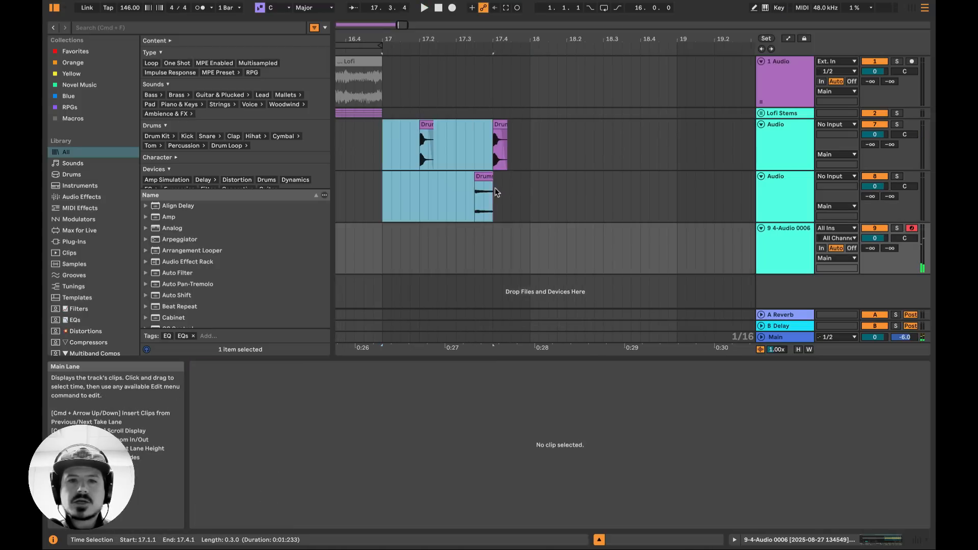
# Step: Duplicate bar 17 of both drum tracks into bar 18 and play the two bars as a loop
pyautogui.moveTo(494, 187); pyautogui.dragTo(530, 196)
pyautogui.press('super+d')
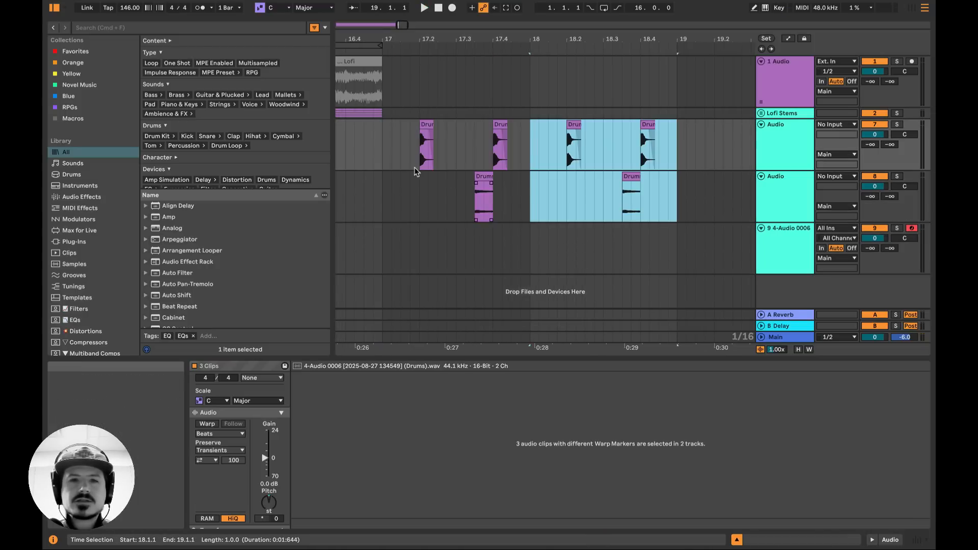
pyautogui.moveTo(384, 160); pyautogui.dragTo(678, 178)
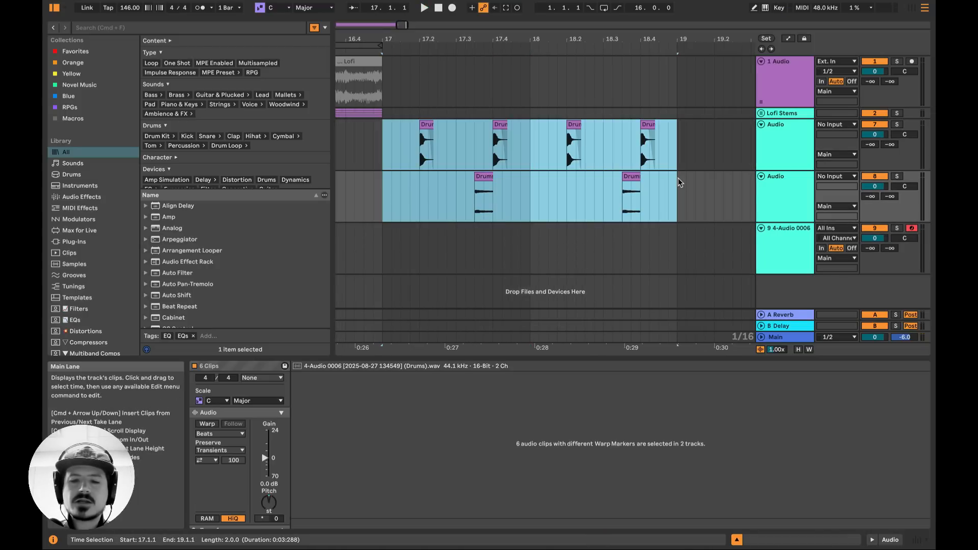
pyautogui.press('super+l')
pyautogui.press('space')
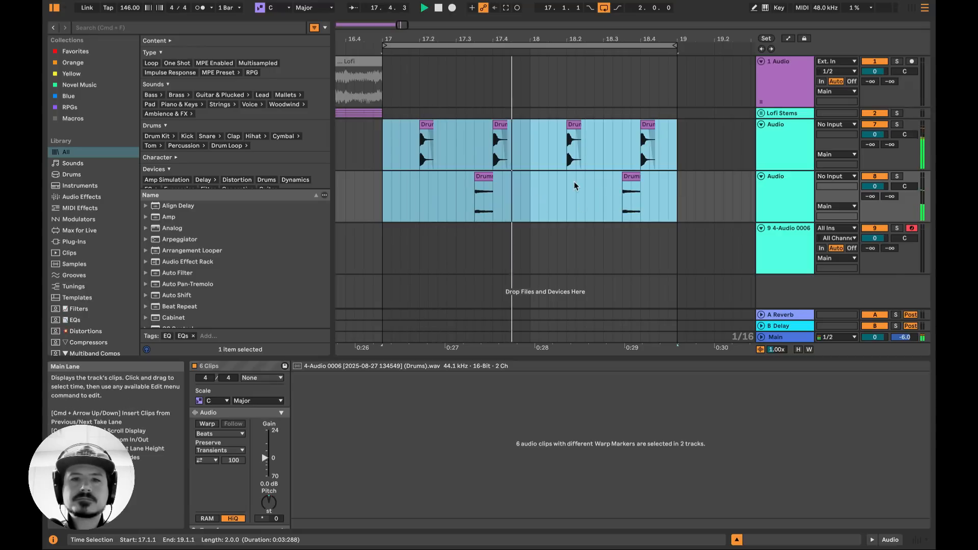
pyautogui.press('space')
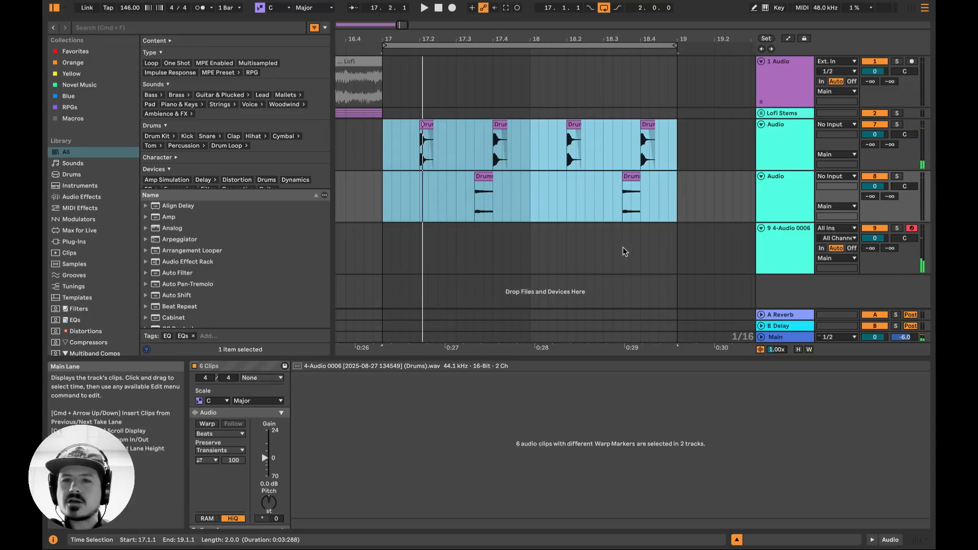
# Step: Audition the sliced Other sample over the drum loop and set its transposition to +2 st
pyautogui.click(781, 242)
pyautogui.click(657, 262)
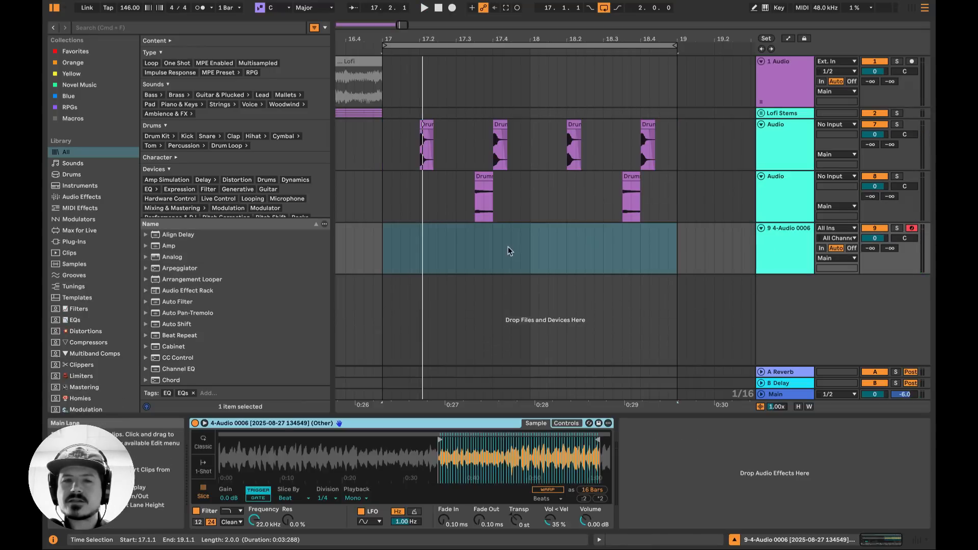
pyautogui.press('space')
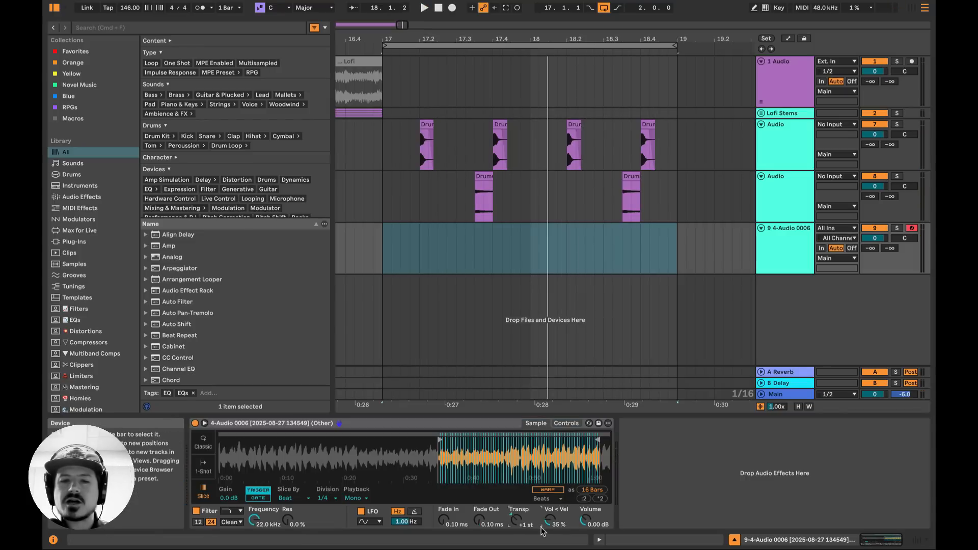
pyautogui.moveTo(543, 531); pyautogui.dragTo(543, 526)
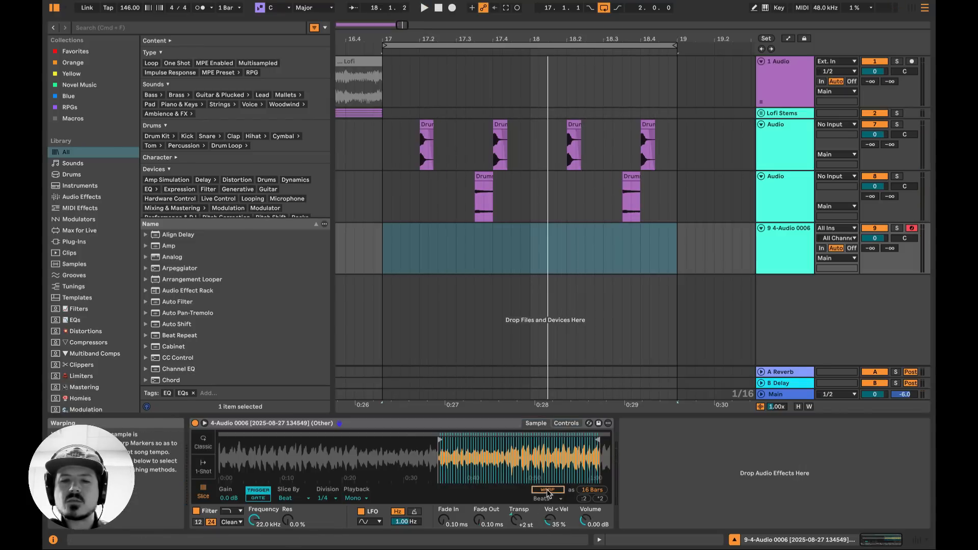
# Step: Turn on warping for the sliced sample, set the warp mode to Texture, and audition it over the drum loop
pyautogui.click(548, 490)
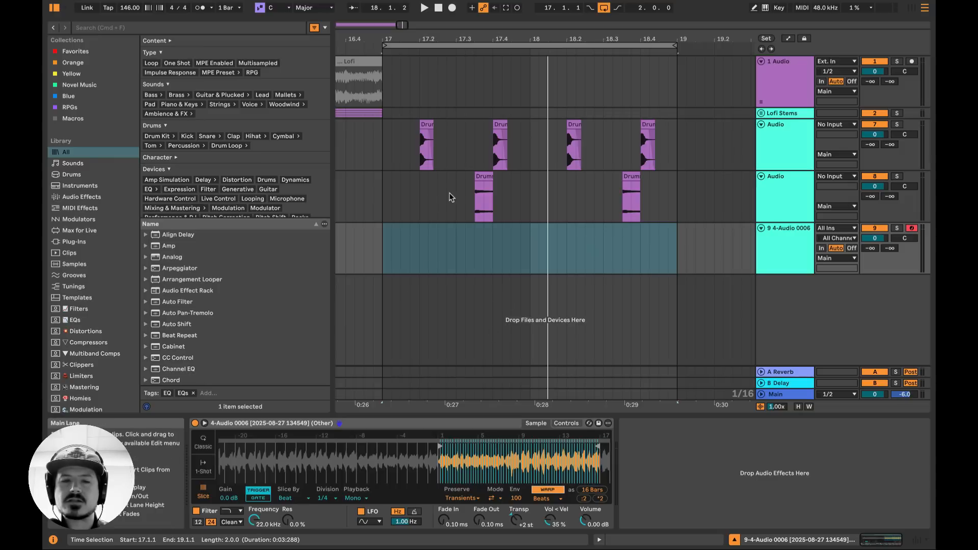
pyautogui.press('space')
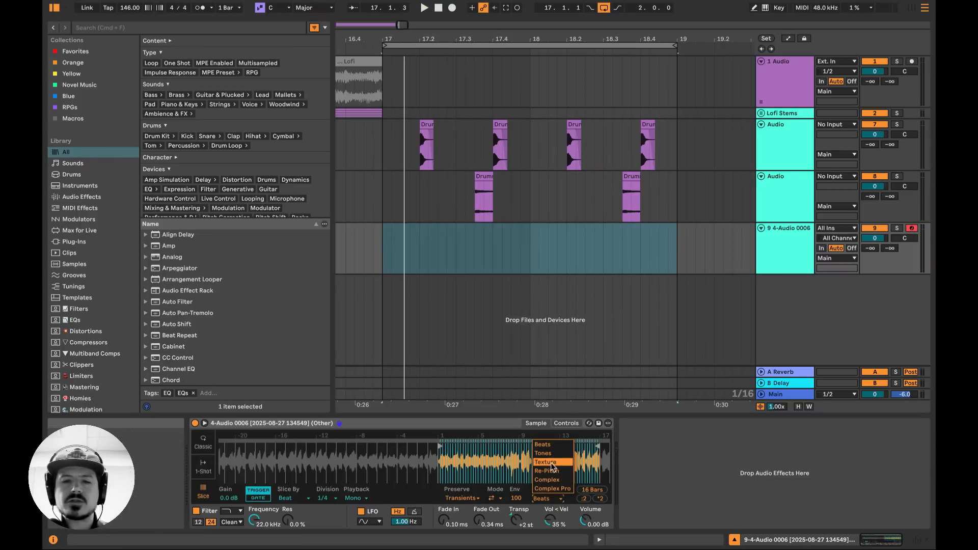
pyautogui.click(552, 466)
pyautogui.press('space')
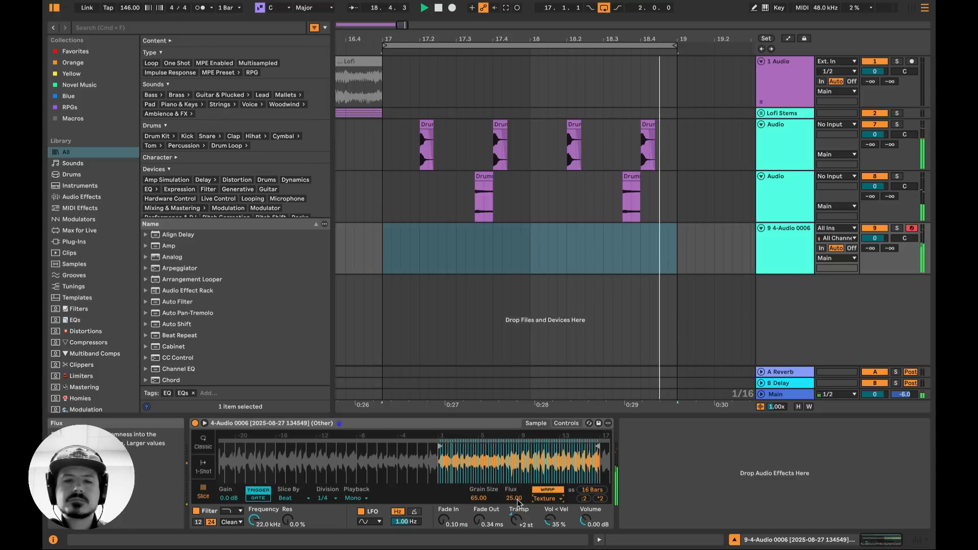
pyautogui.press('space')
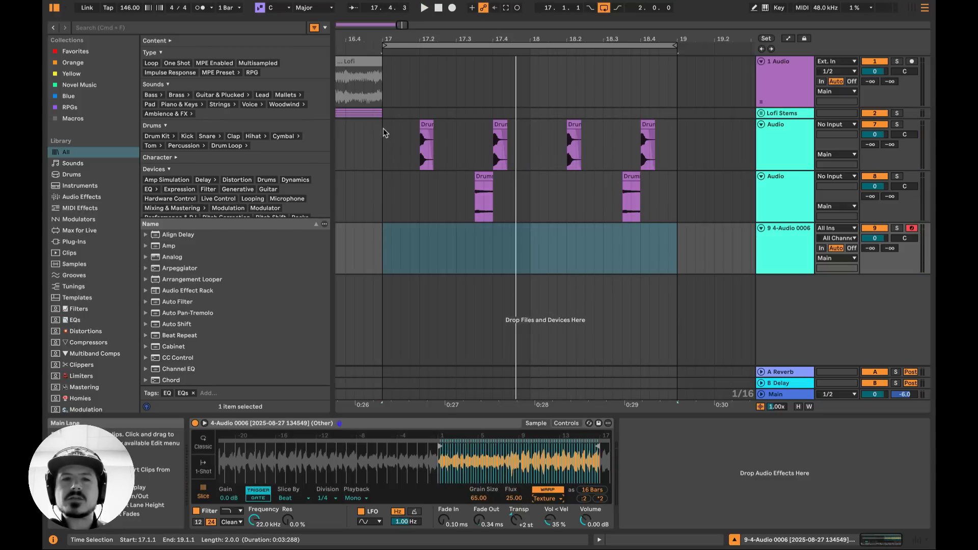
# Step: Duplicate bars 17 and 18 of both drum tracks into bars 19 and 20
pyautogui.moveTo(383, 128); pyautogui.dragTo(675, 204)
pyautogui.press('super+d')
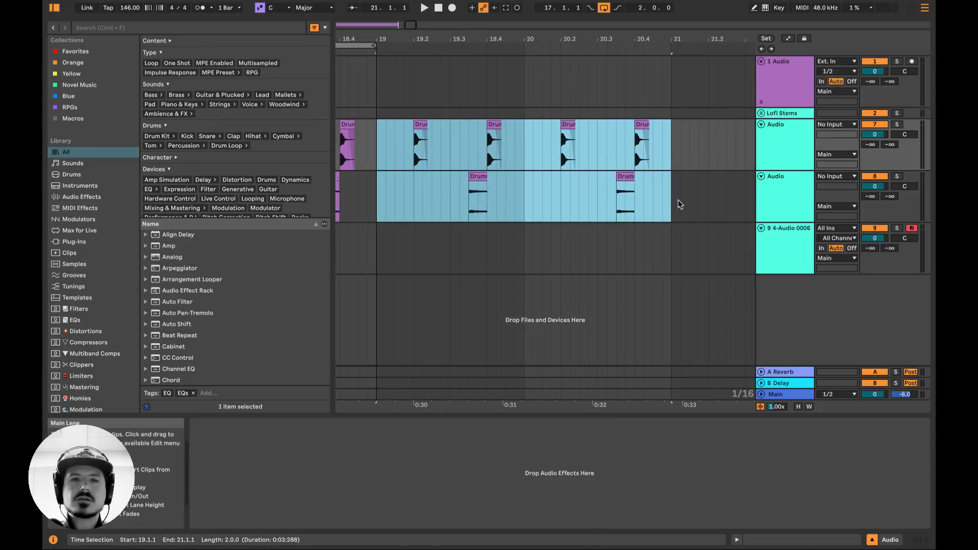
pyautogui.hscroll(-1, 532, 189)
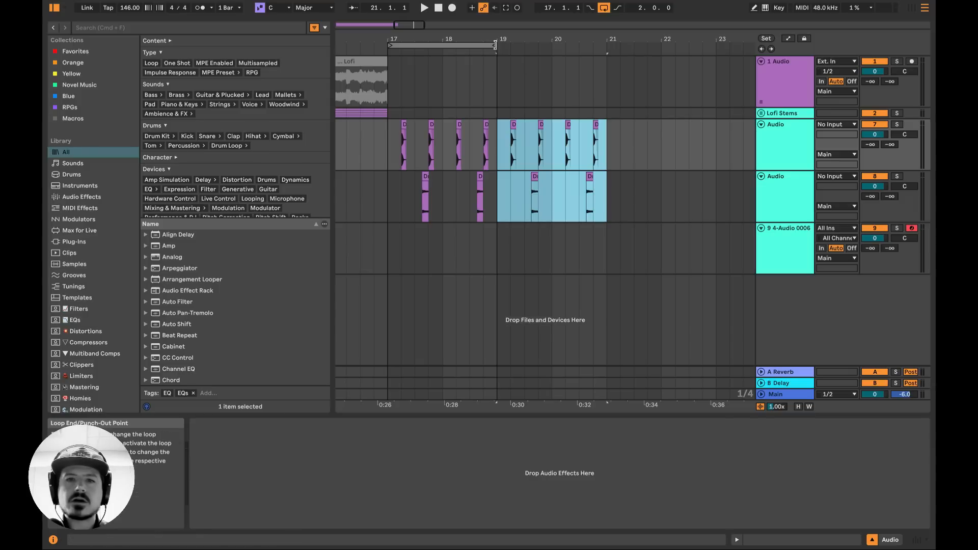
# Step: Extend the loop to bar 21 and record a MIDI part with the sliced Other sample over the four bars
pyautogui.moveTo(496, 45); pyautogui.dragTo(606, 45)
pyautogui.click(451, 8)
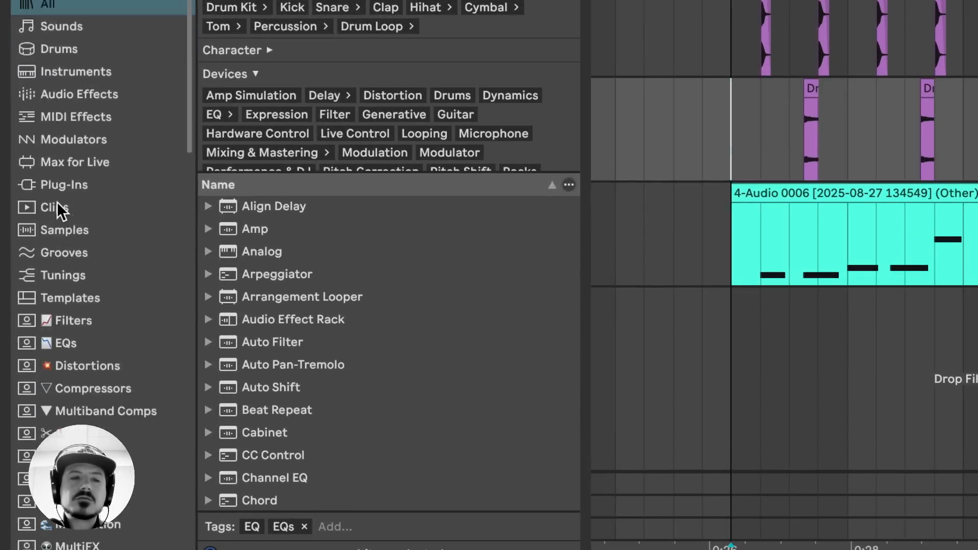
# Step: Open the Splice sample library in the browser and search it for "kick"
pyautogui.scroll(-5, 71, 232)
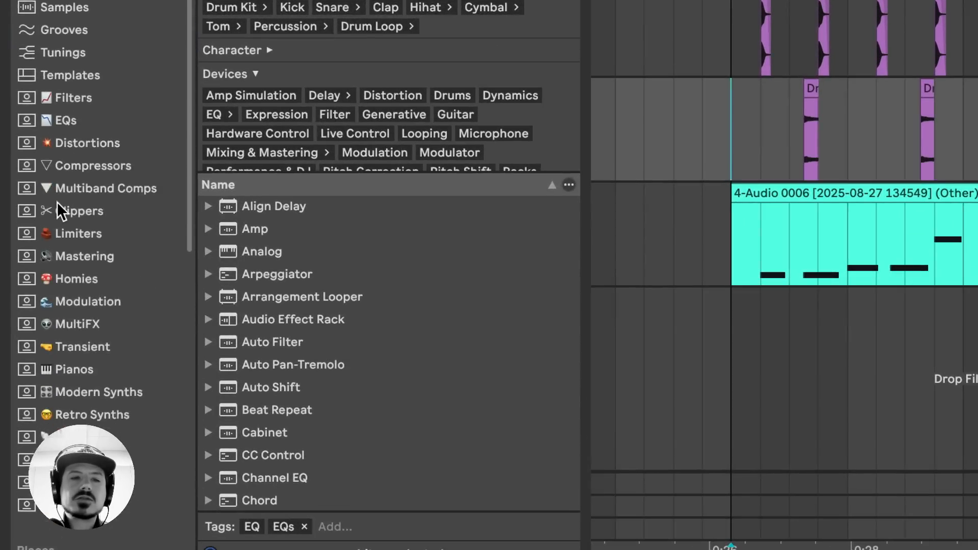
pyautogui.scroll(-15, 57, 202)
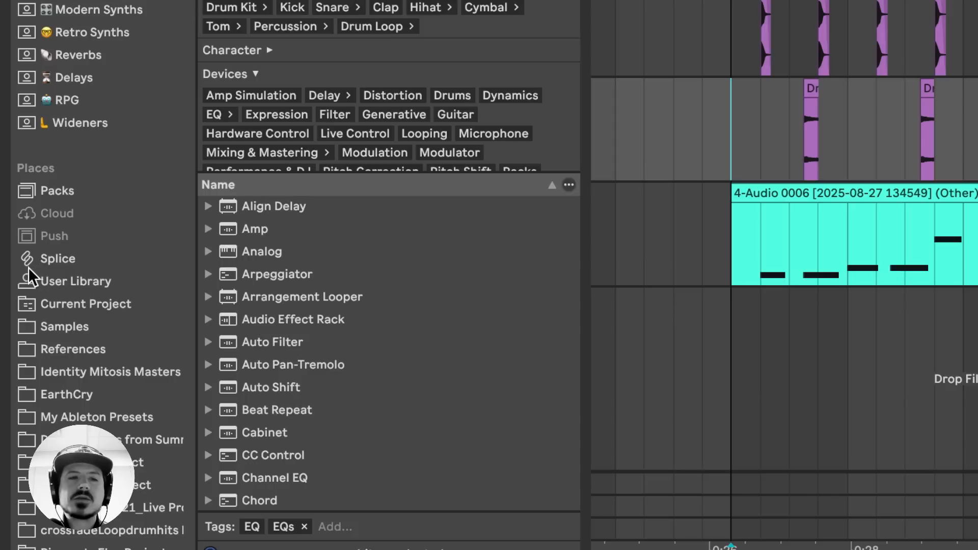
pyautogui.click(60, 261)
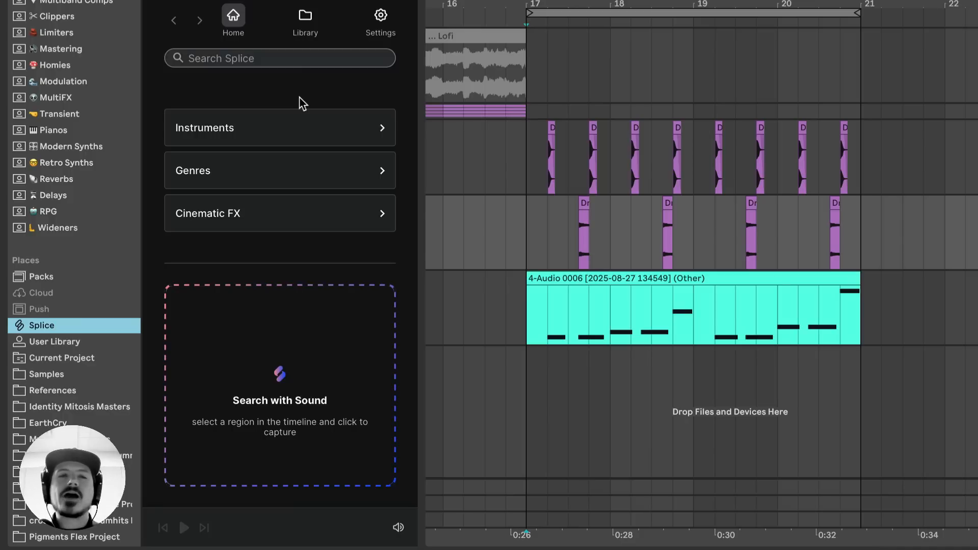
pyautogui.click(273, 58)
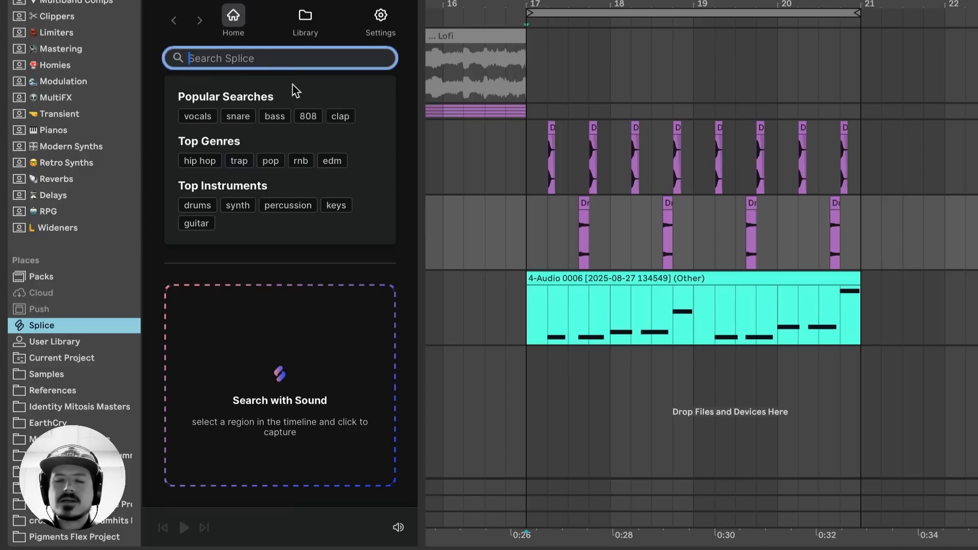
pyautogui.write('kick')
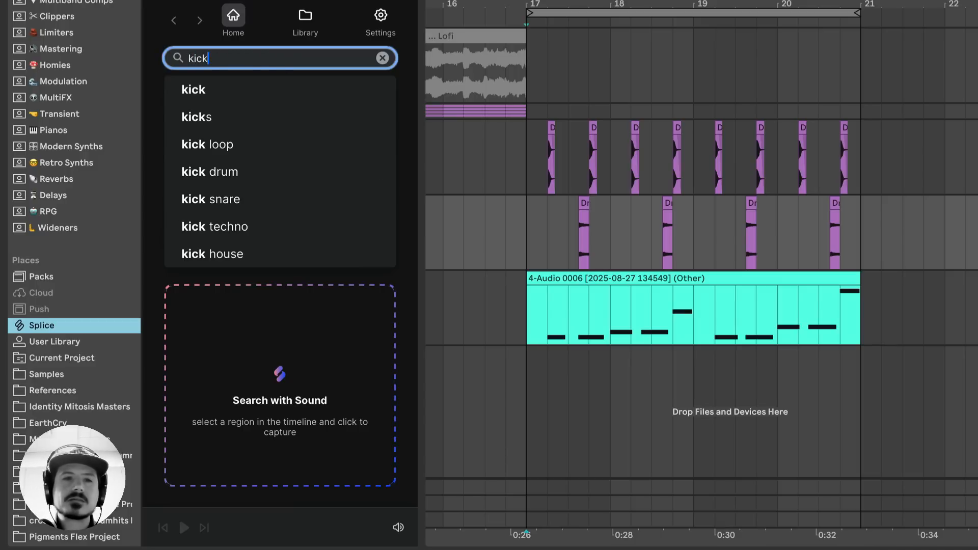
pyautogui.press('Return')
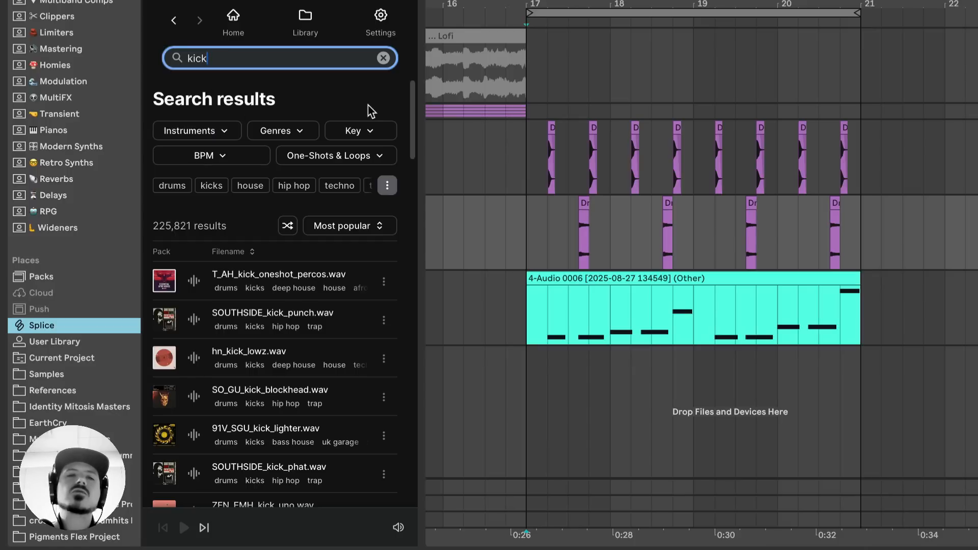
# Step: Filter the kick search results to the drum and bass genre
pyautogui.click(278, 130)
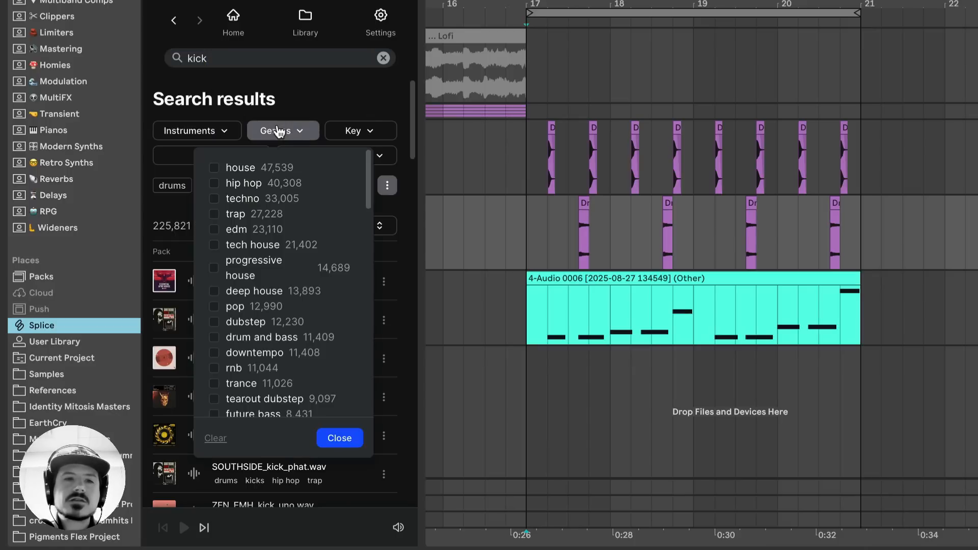
pyautogui.click(216, 338)
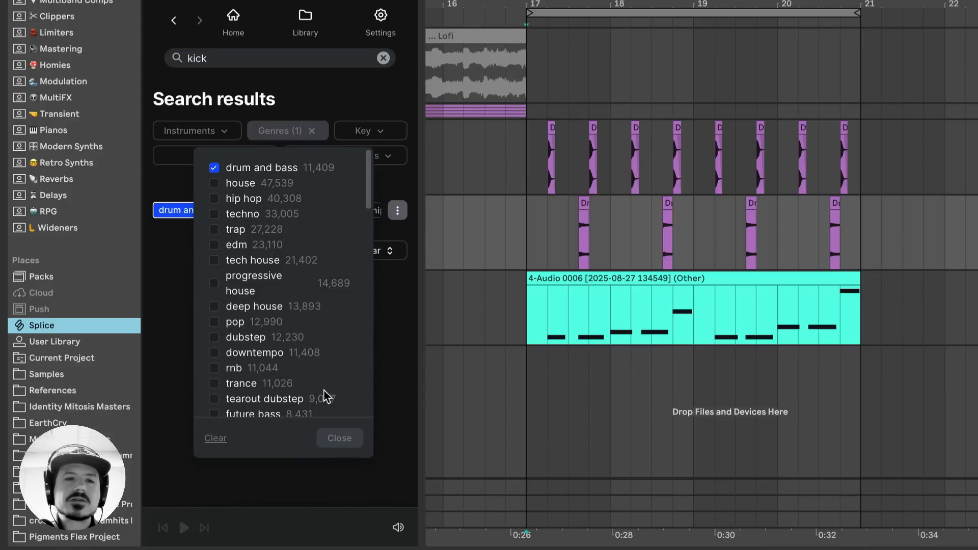
pyautogui.click(338, 437)
# Step: Audition several drum and bass kicks and place PMHL_Kick_Roots.wav on a new audio track at bar 17
pyautogui.click(198, 247)
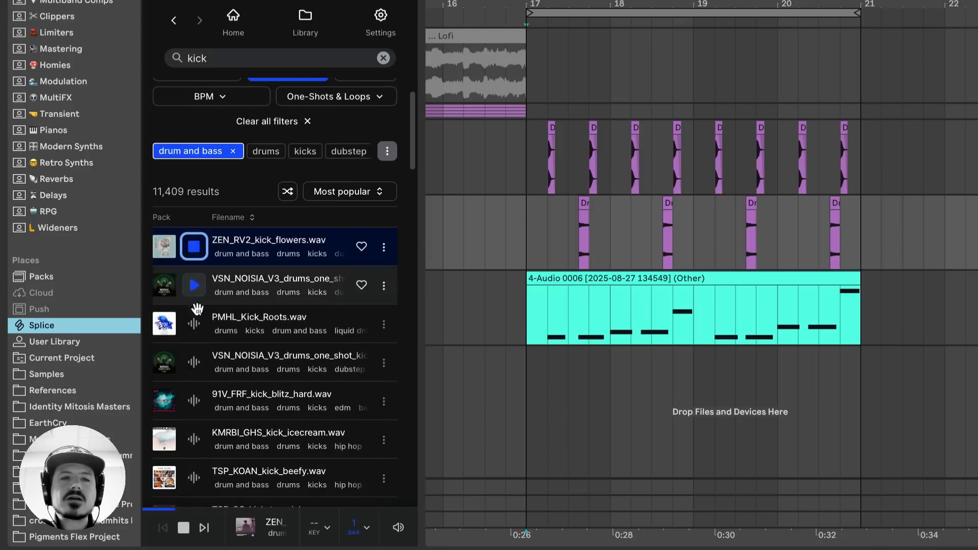
pyautogui.click(197, 405)
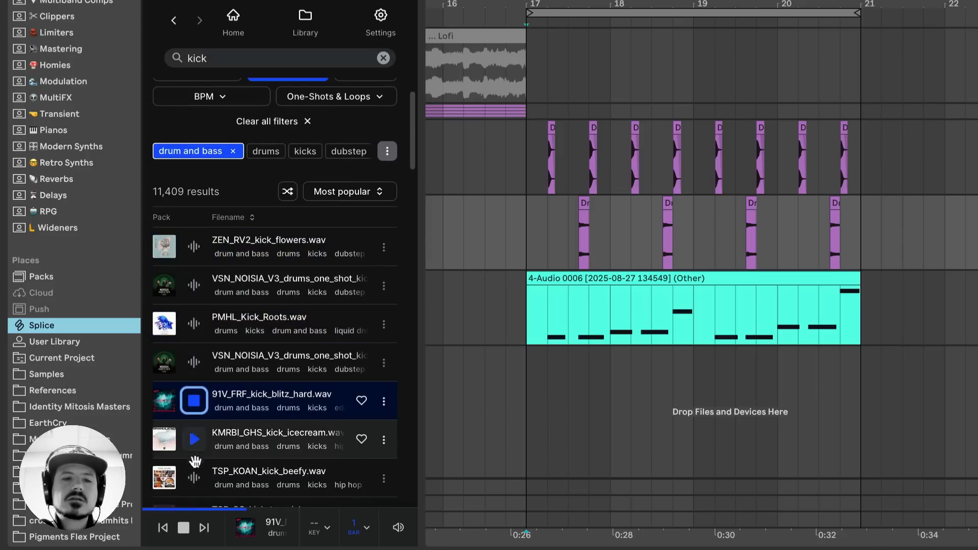
pyautogui.click(193, 477)
pyautogui.scroll(-6, 194, 458)
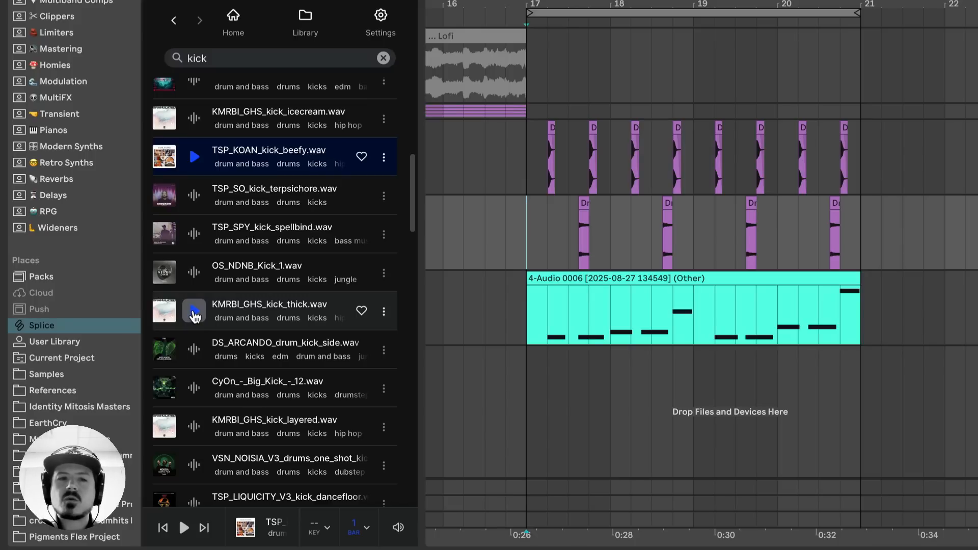
pyautogui.click(194, 315)
pyautogui.click(193, 273)
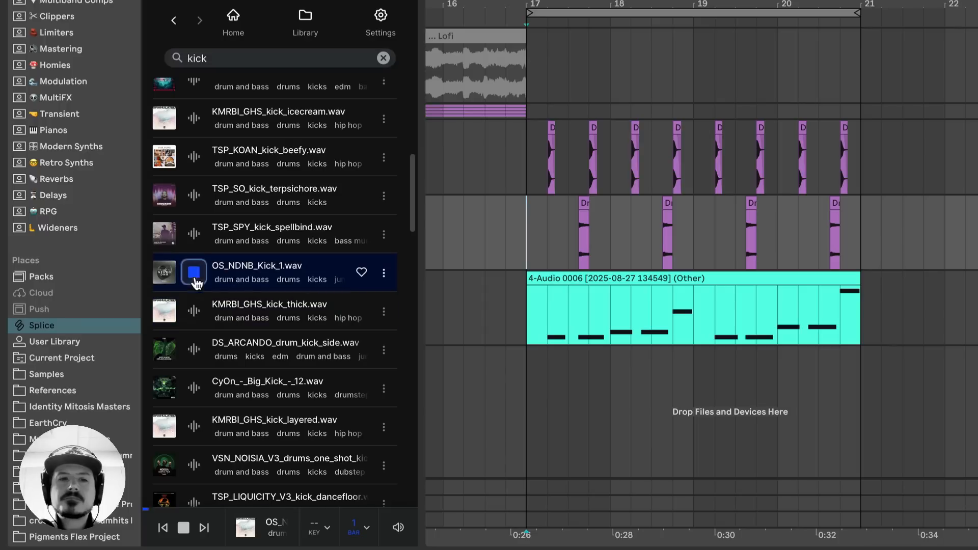
pyautogui.scroll(3, 194, 179)
pyautogui.click(193, 129)
pyautogui.scroll(3, 198, 99)
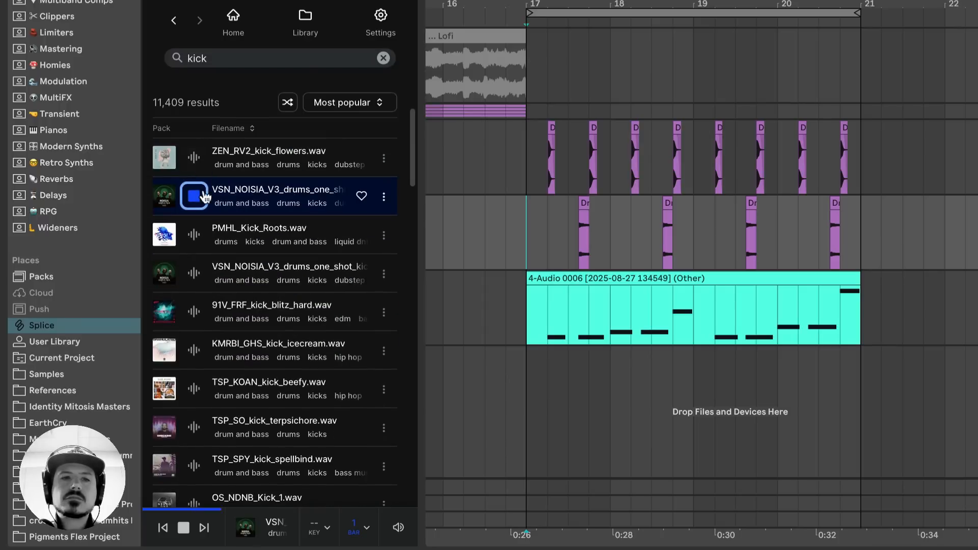
pyautogui.click(201, 239)
pyautogui.moveTo(229, 232); pyautogui.dragTo(549, 352)
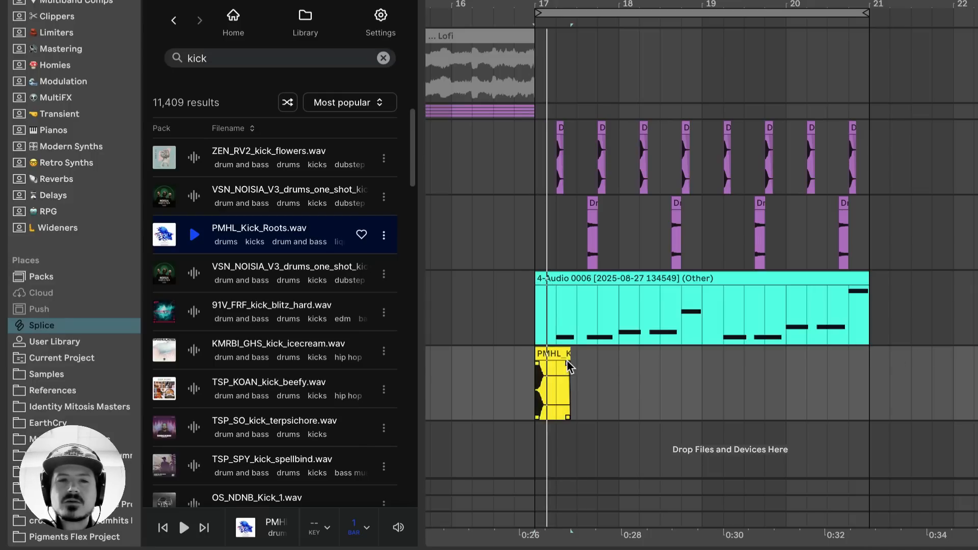
# Step: Set the pitch of the PMHL_Kick_Roots clip to -2 st
pyautogui.keyDown('ctrl'); pyautogui.scroll(3, 555, 359); pyautogui.keyUp('ctrl')
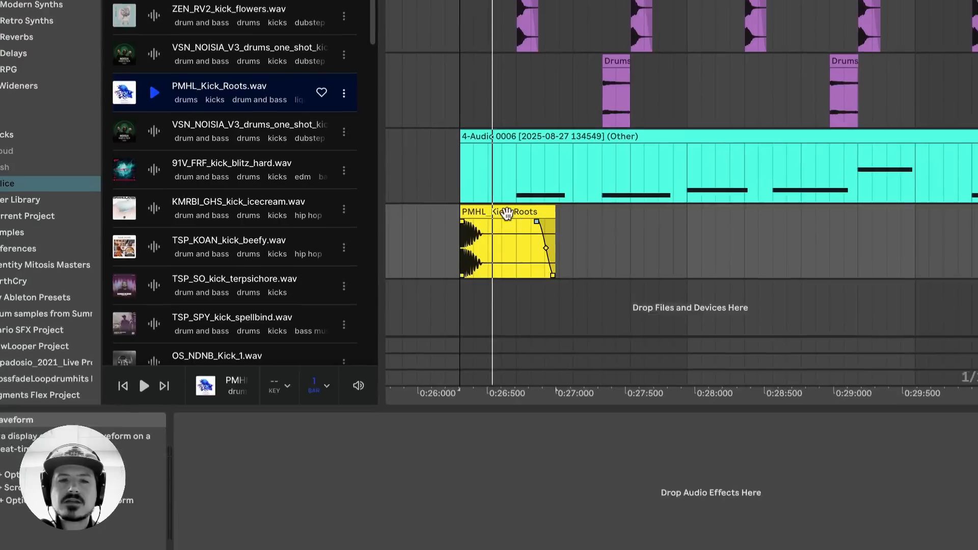
pyautogui.doubleClick(507, 213)
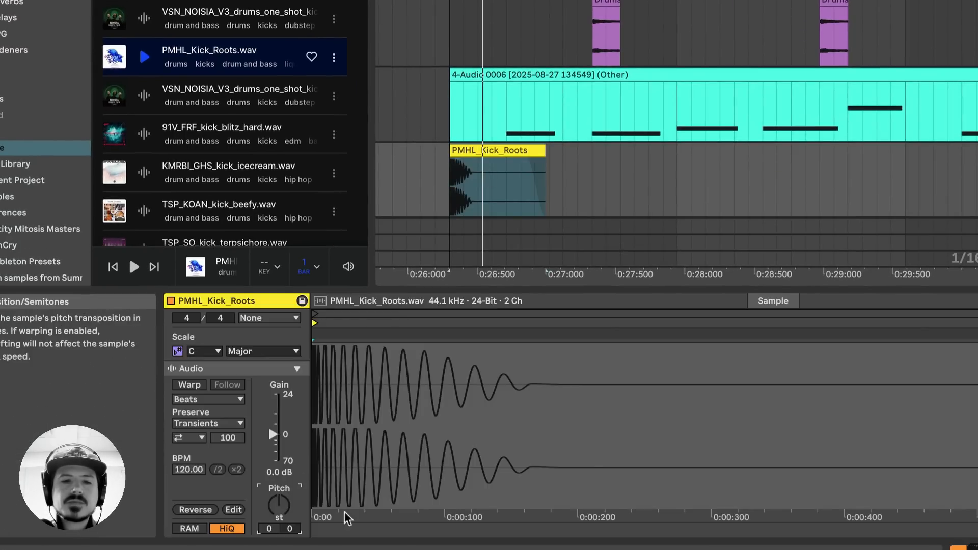
pyautogui.press('Down')
pyautogui.press('Down')
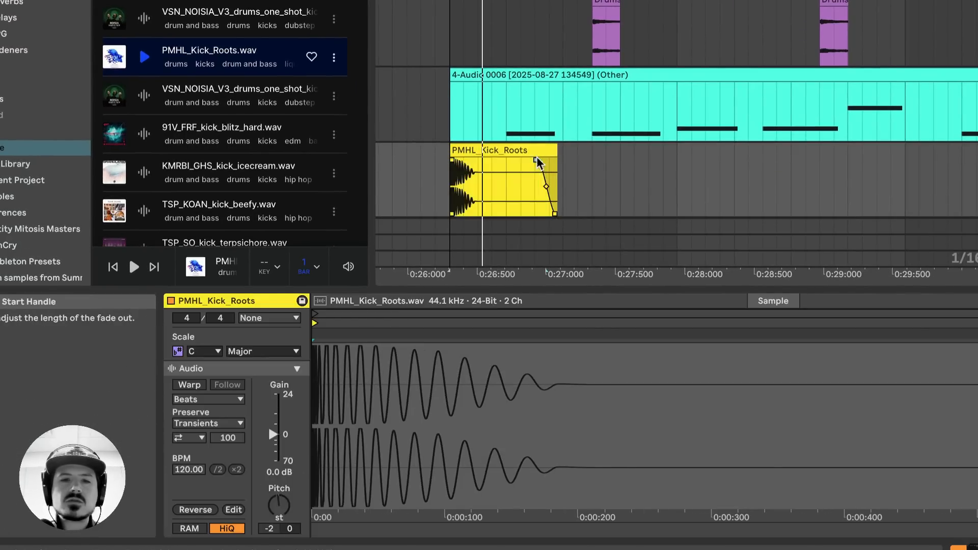
# Step: Trim the end of the kick clip to about 0.2 s, just past its decay, and audition it in the loop
pyautogui.moveTo(555, 210); pyautogui.dragTo(476, 209)
pyautogui.press('space')
pyautogui.press('space')
pyautogui.press('space')
pyautogui.press('space')
pyautogui.hscroll(-1, 529, 167)
pyautogui.scroll(1, 530, 167)
pyautogui.scroll(-1, 530, 166)
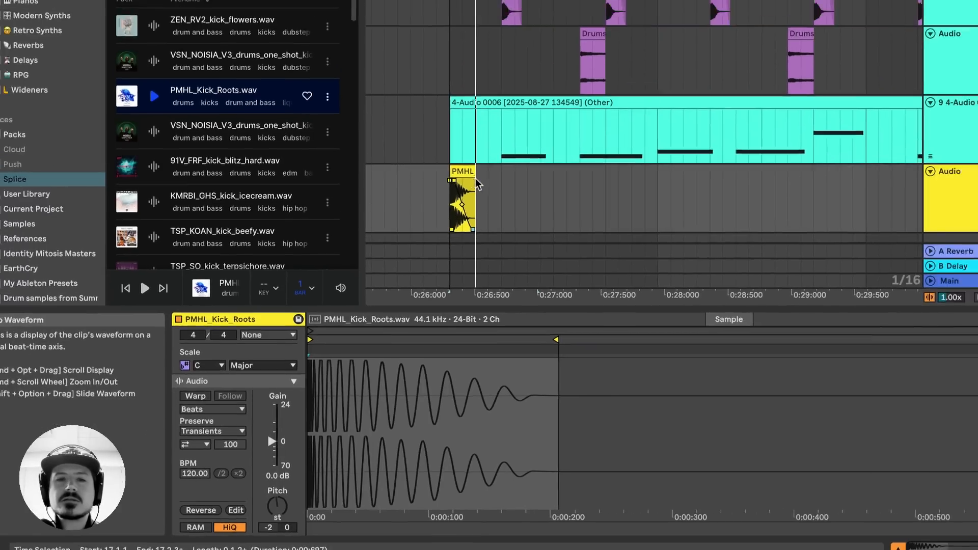
# Step: Move the kick track above the two drum hit tracks and play the four-bar loop from bar 17
pyautogui.moveTo(774, 259); pyautogui.dragTo(775, 103)
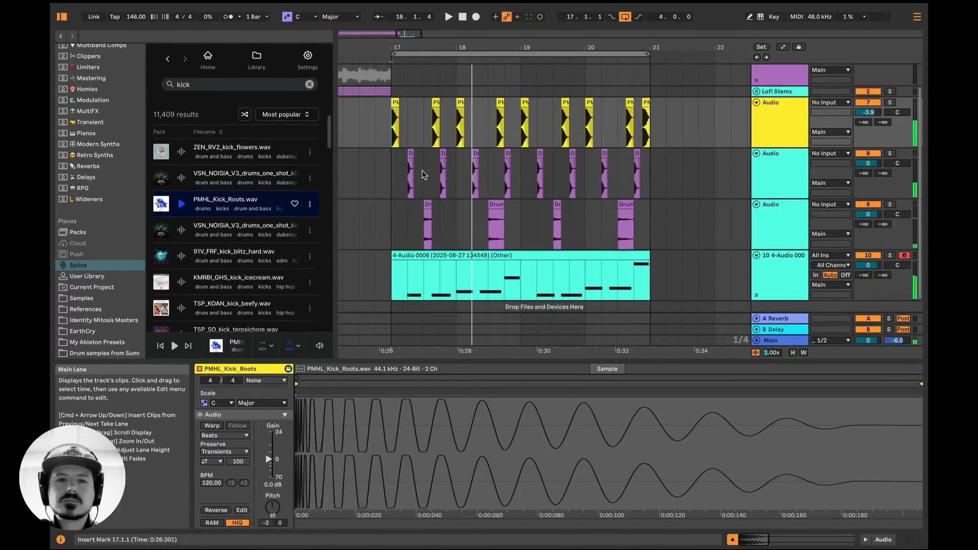
pyautogui.click(385, 125)
pyautogui.press('space')
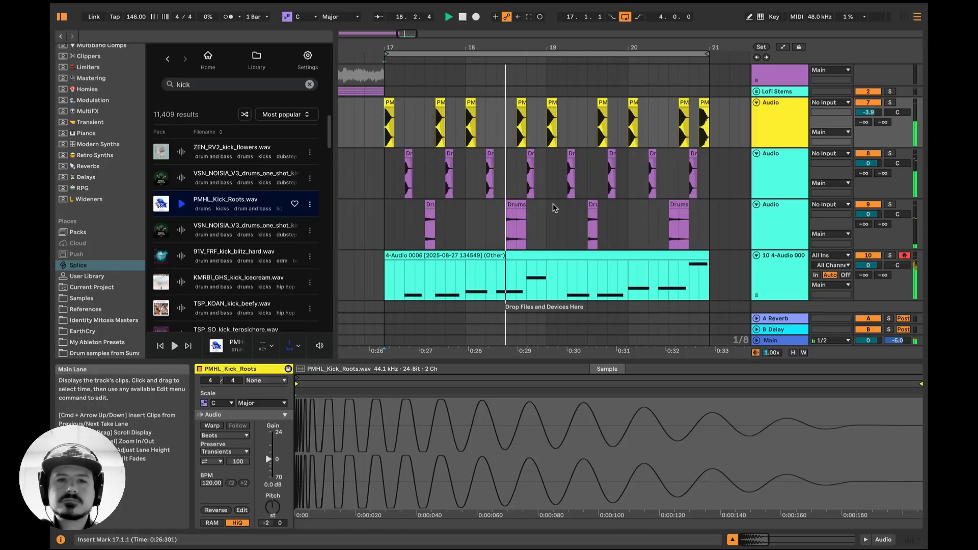
# Step: Browse the Splice genres and open the Drum and Bass category
pyautogui.click(207, 57)
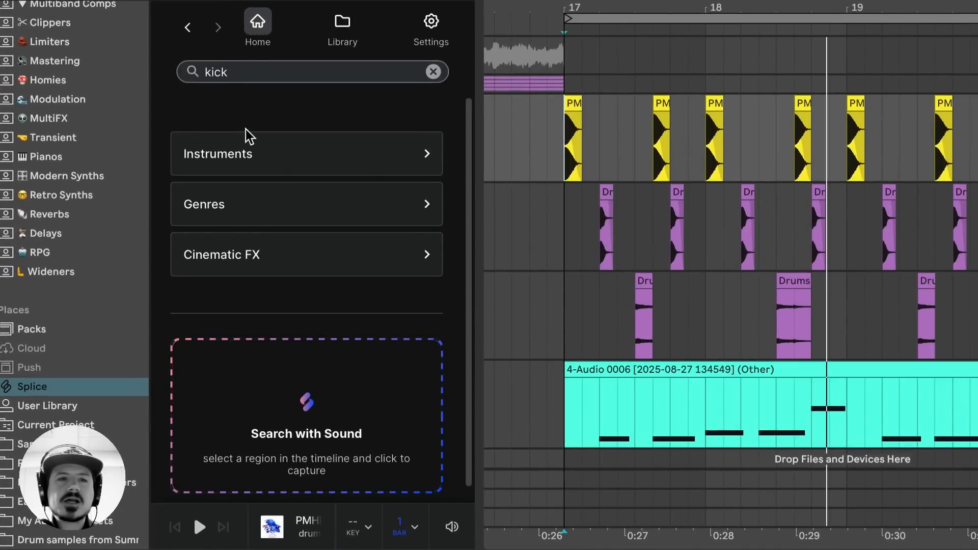
pyautogui.click(313, 209)
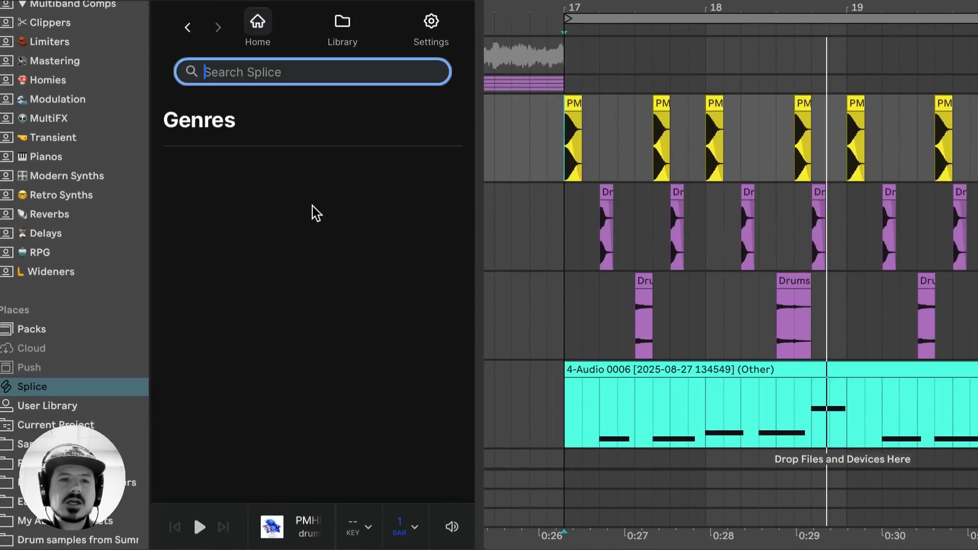
pyautogui.scroll(-8, 293, 367)
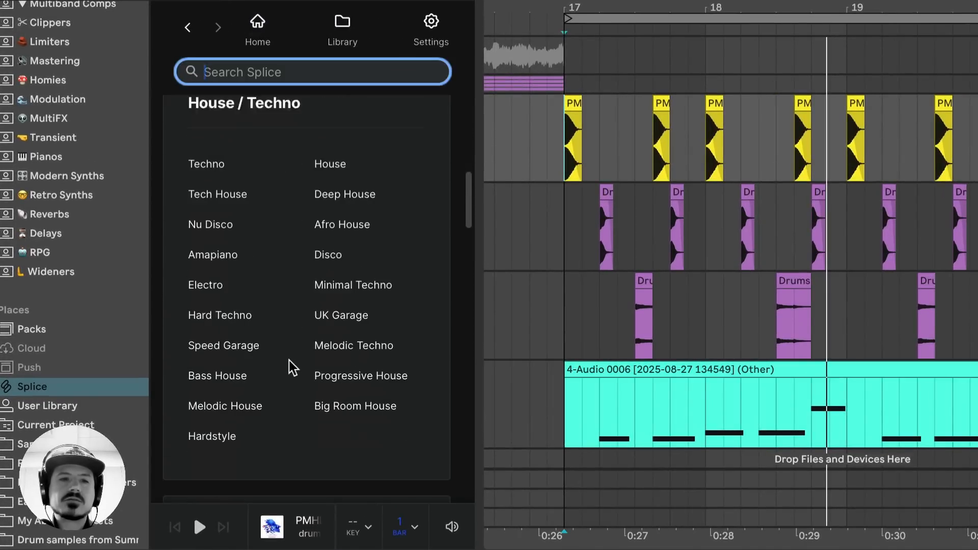
pyautogui.scroll(-7, 293, 367)
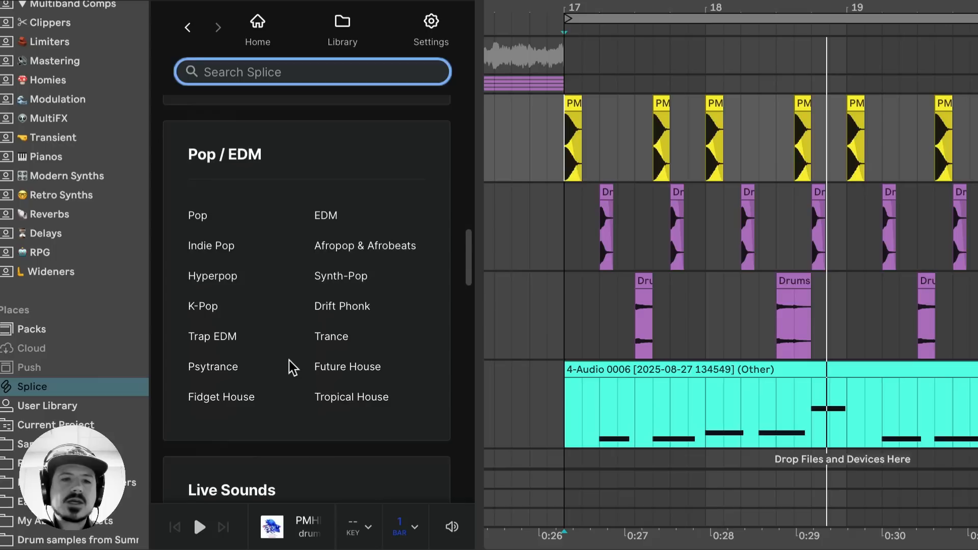
pyautogui.scroll(-12, 293, 367)
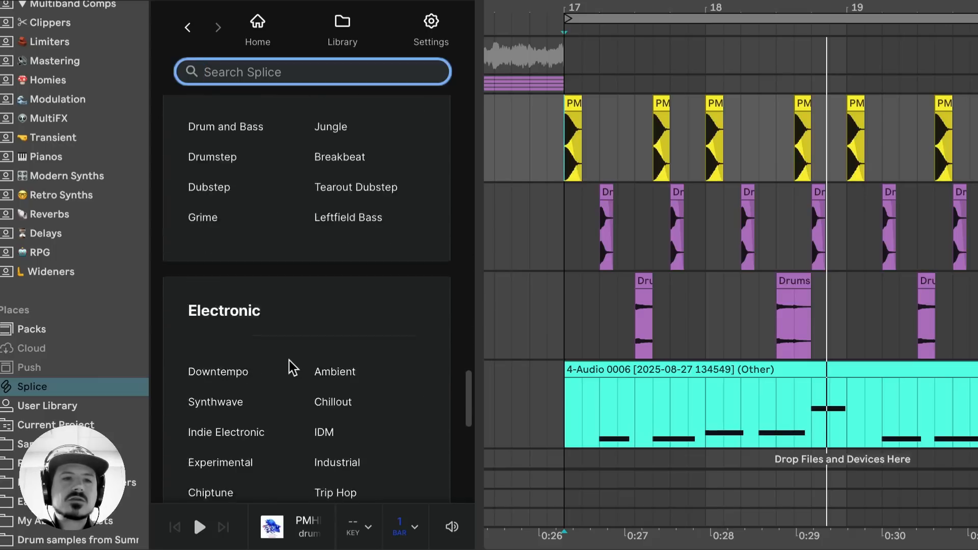
pyautogui.scroll(2, 293, 367)
pyautogui.click(351, 291)
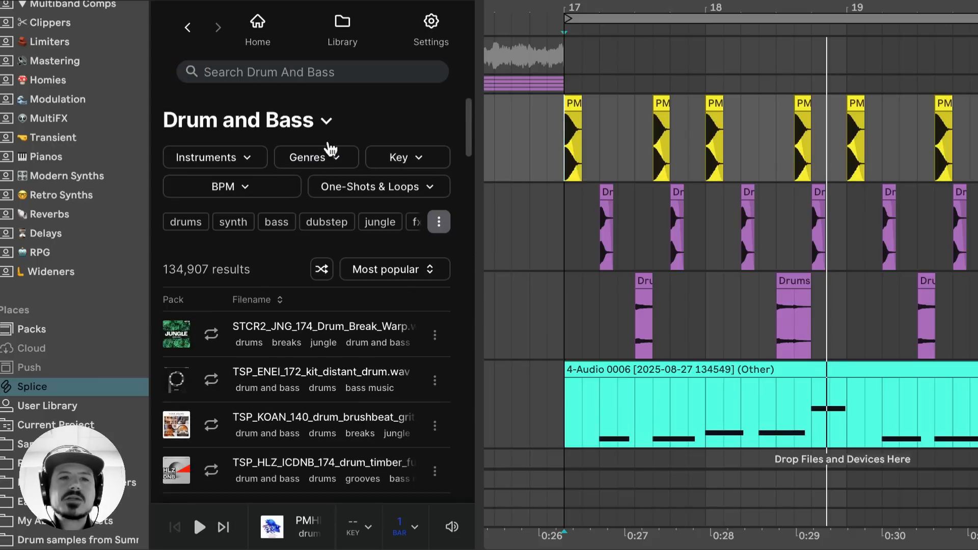
# Step: Search the Drum and Bass category for "hats" and limit the results to loops
pyautogui.click(288, 75)
pyautogui.write('h')
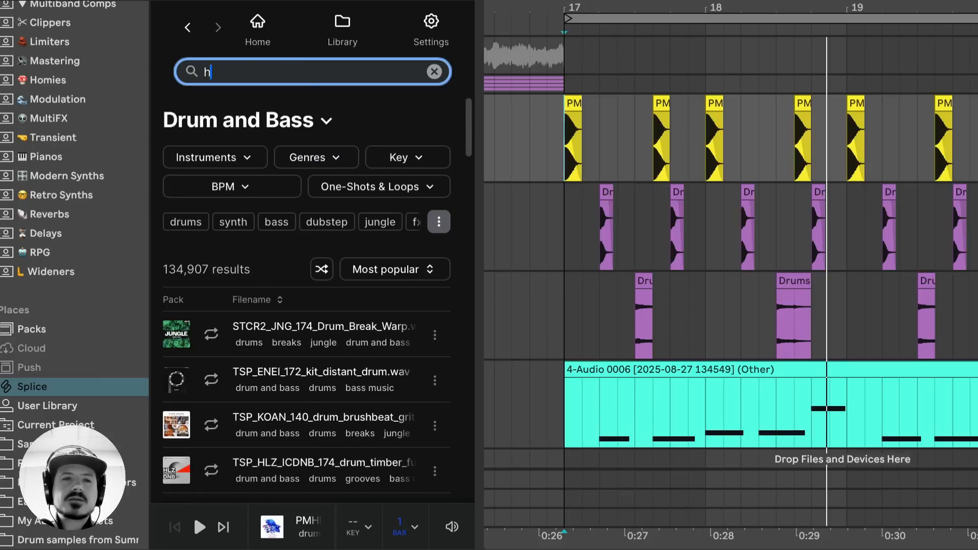
pyautogui.write('ats')
pyautogui.press('Return')
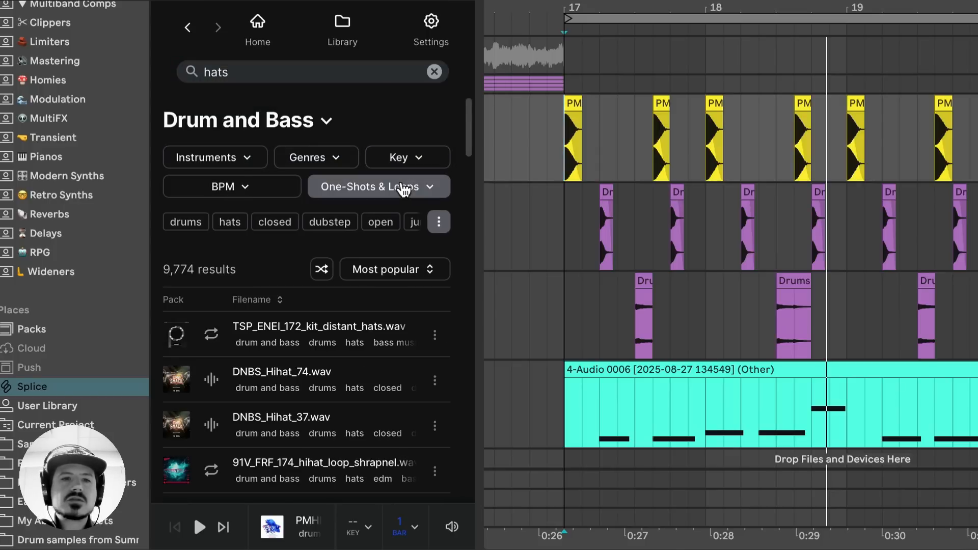
pyautogui.click(403, 188)
pyautogui.click(278, 235)
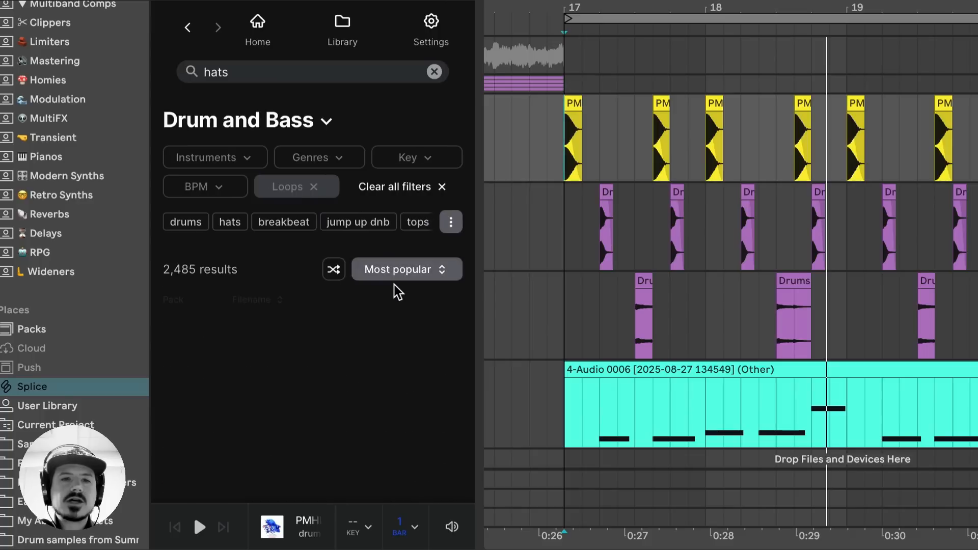
# Step: Audition several hat loops from the search results against the beat, comparing the VSN_NOISIA_V3_172 cymbal loops
pyautogui.scroll(-3, 213, 337)
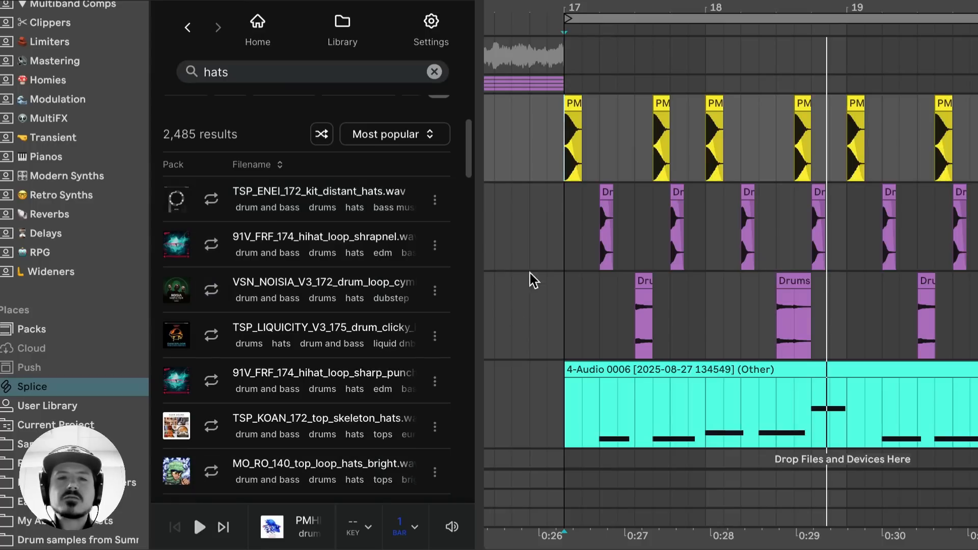
pyautogui.click(500, 258)
pyautogui.click(212, 387)
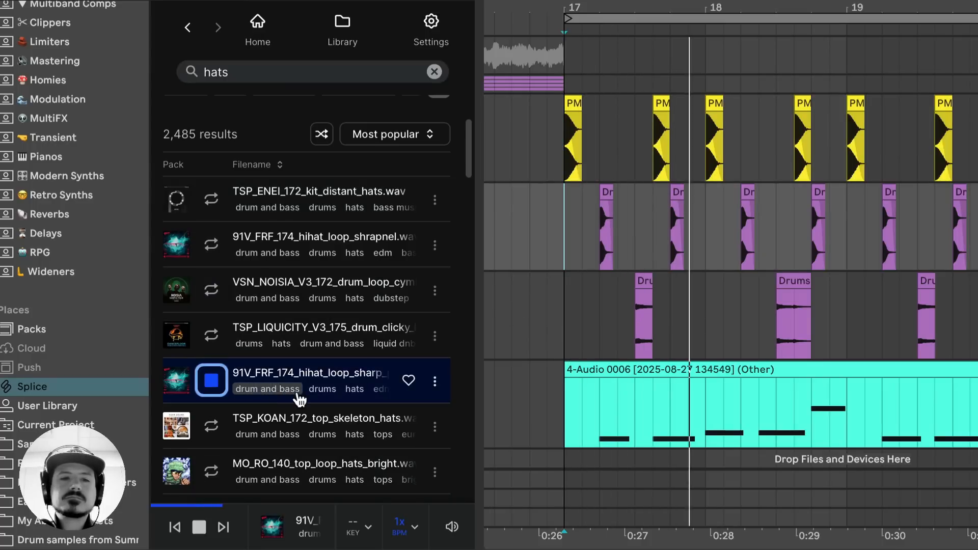
pyautogui.scroll(-1, 213, 402)
pyautogui.click(214, 421)
pyautogui.scroll(-1, 214, 420)
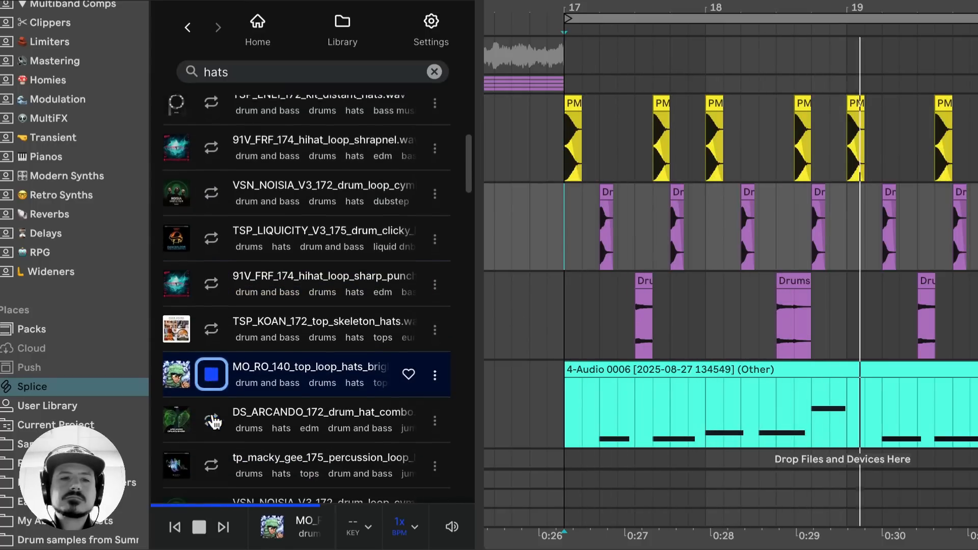
pyautogui.click(212, 418)
pyautogui.scroll(-1, 211, 418)
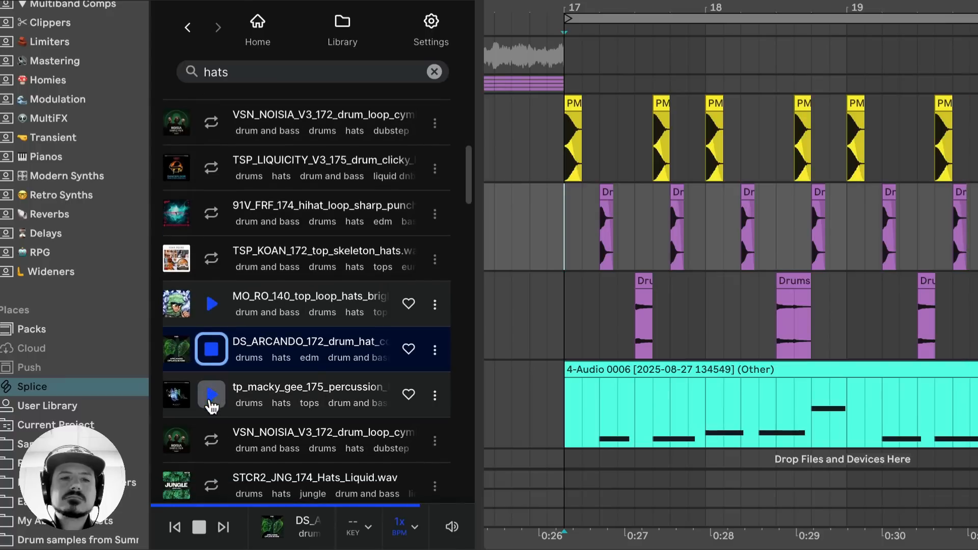
pyautogui.click(212, 433)
pyautogui.scroll(-6, 212, 433)
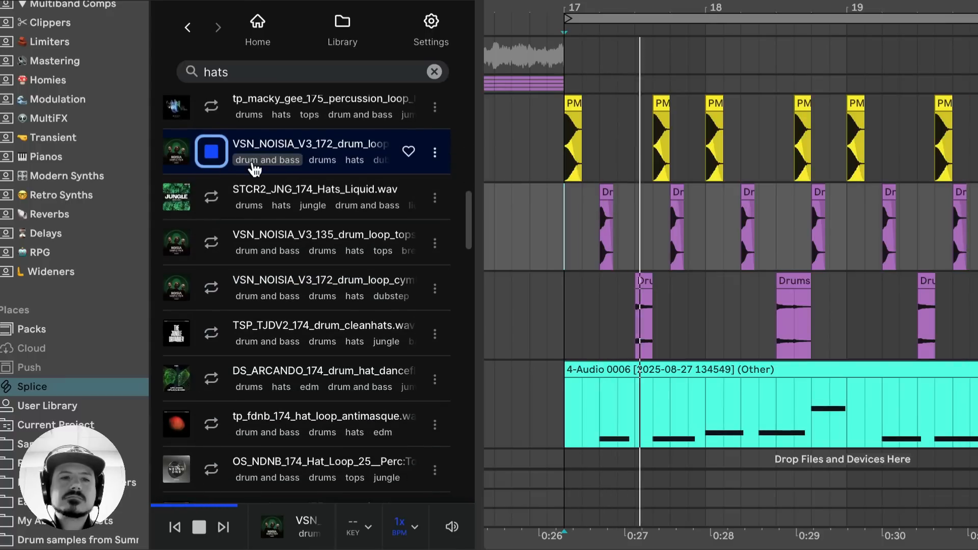
pyautogui.click(213, 288)
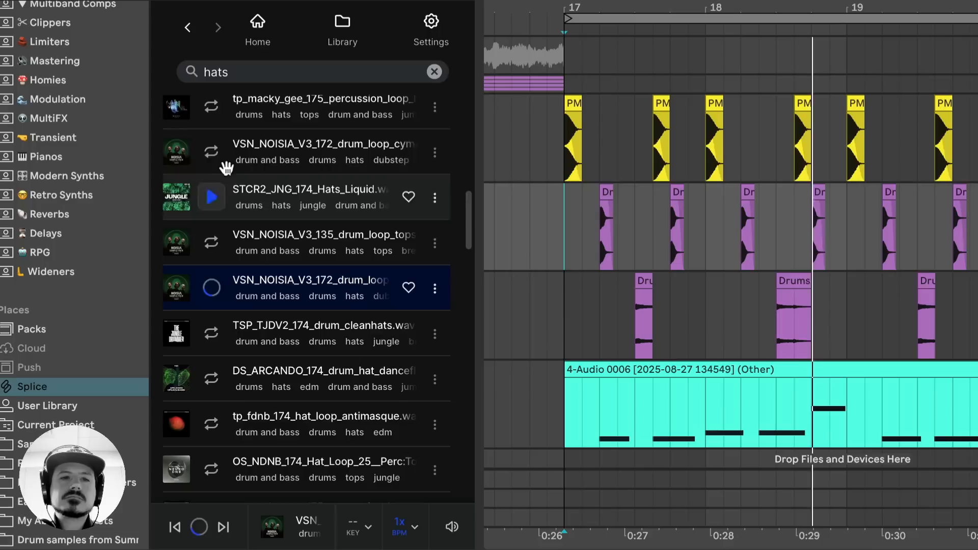
pyautogui.click(214, 157)
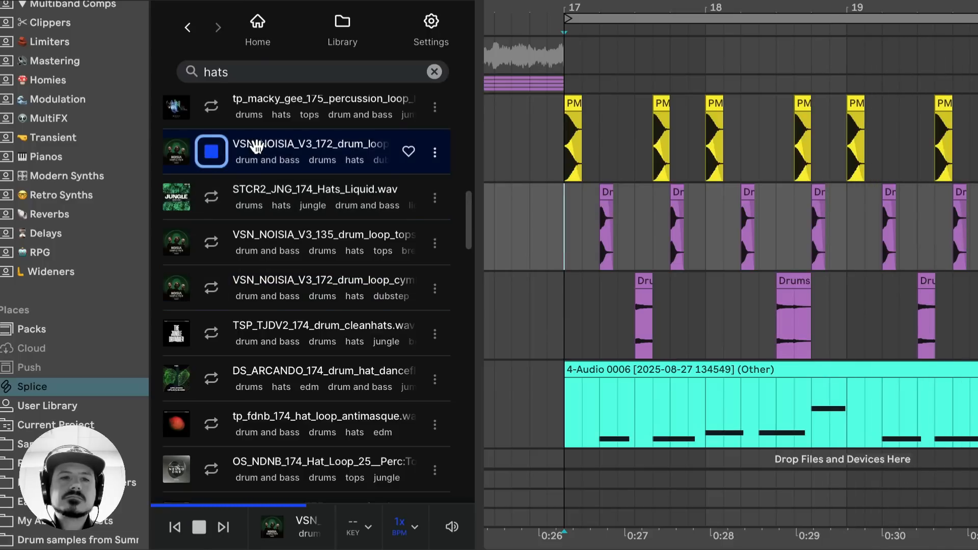
# Step: Place the VSN_NOISIA_V3_172_drum_loop_cymbals_hats_supdrums_clean_kort loop on a new track below the melodic sample at bar 17 and play the beat
pyautogui.press('space')
pyautogui.scroll(-1, 567, 251)
pyautogui.hscroll(-1, 566, 251)
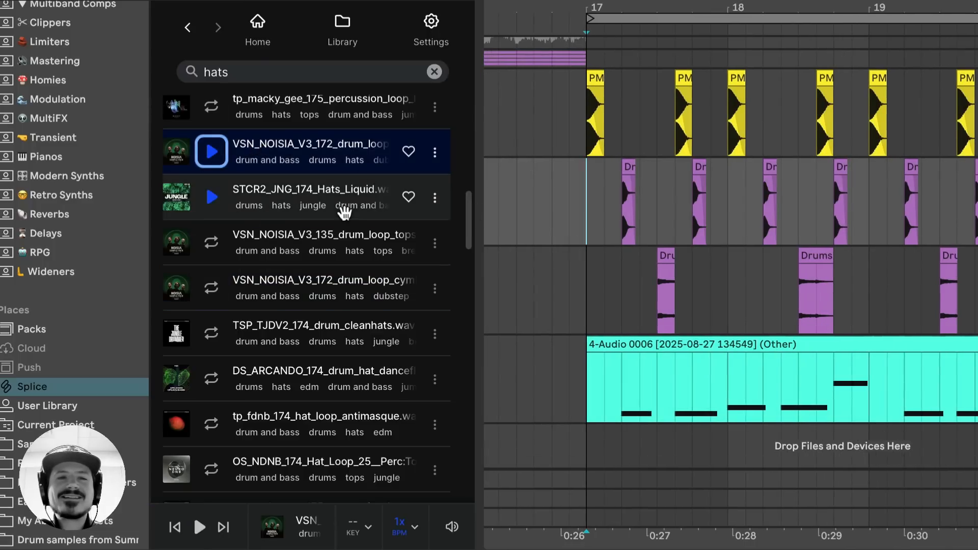
pyautogui.moveTo(262, 159); pyautogui.dragTo(595, 444)
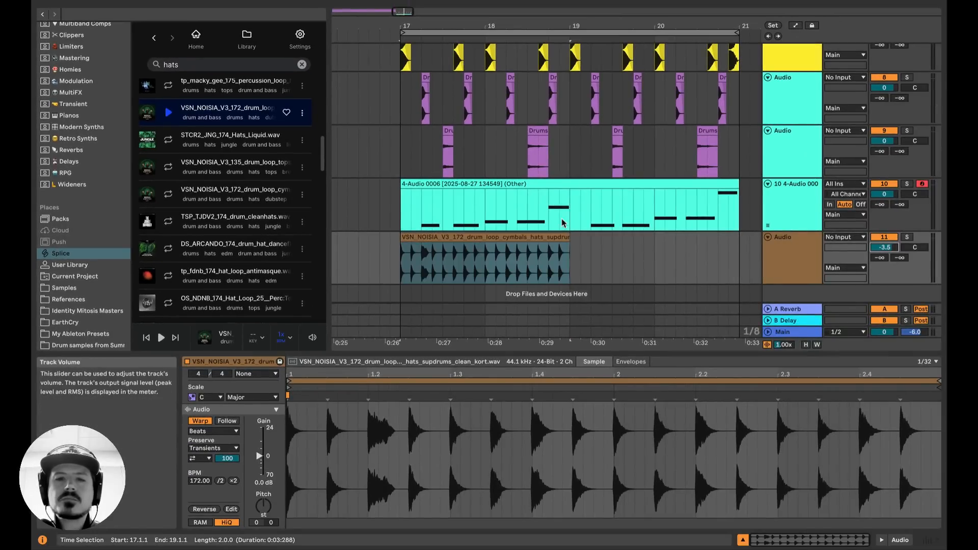
pyautogui.click(512, 236)
pyautogui.press('space')
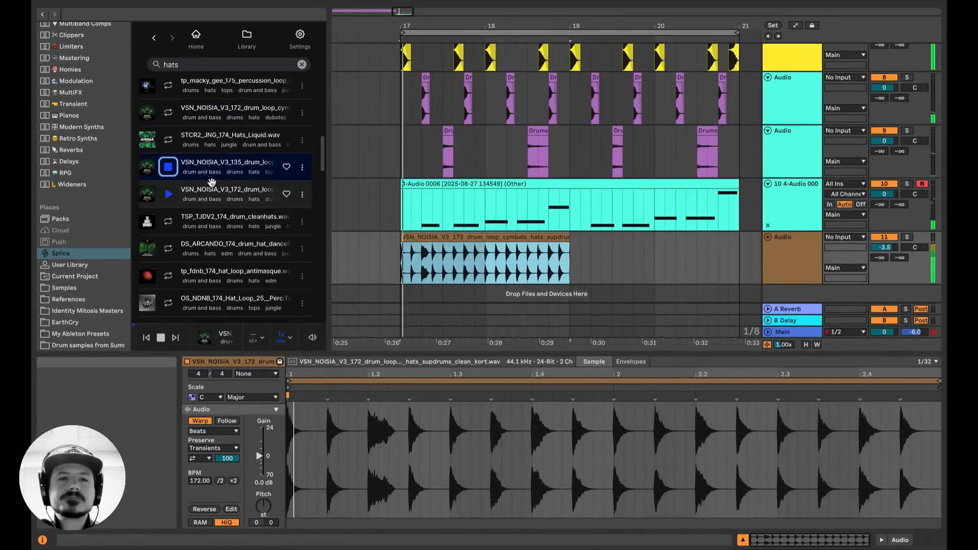
# Step: Audition more hat loops and add another VSN_NOISIA_V3_172 drum loop on a new track below the first hat loop
pyautogui.scroll(-5, 170, 214)
pyautogui.click(170, 224)
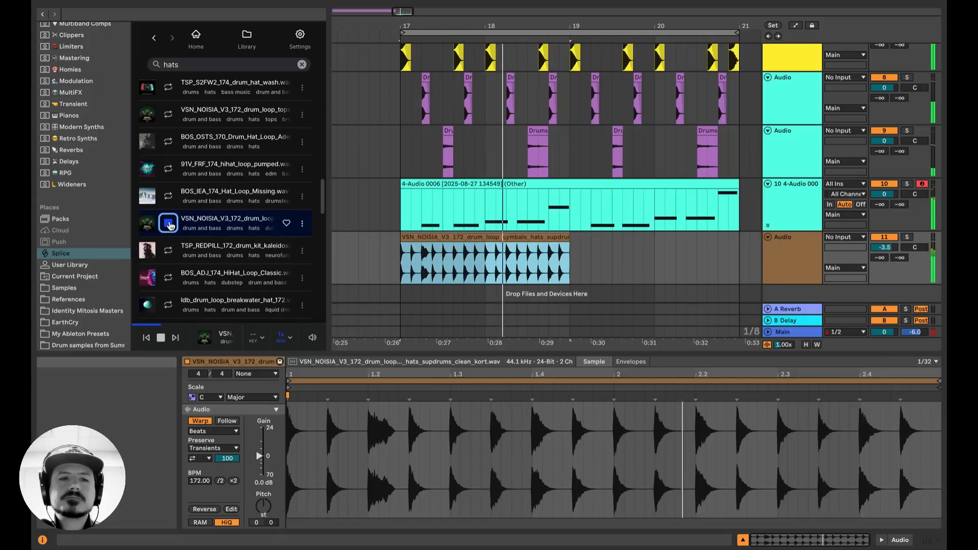
pyautogui.click(170, 224)
pyautogui.scroll(-2, 170, 213)
pyautogui.moveTo(170, 192); pyautogui.dragTo(408, 290)
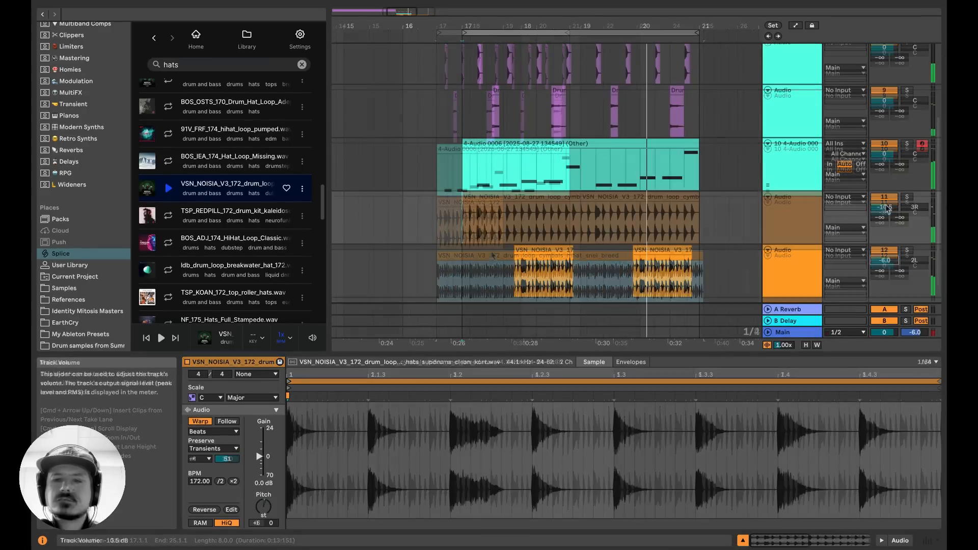
pyautogui.click(727, 201)
pyautogui.scroll(3, 723, 160)
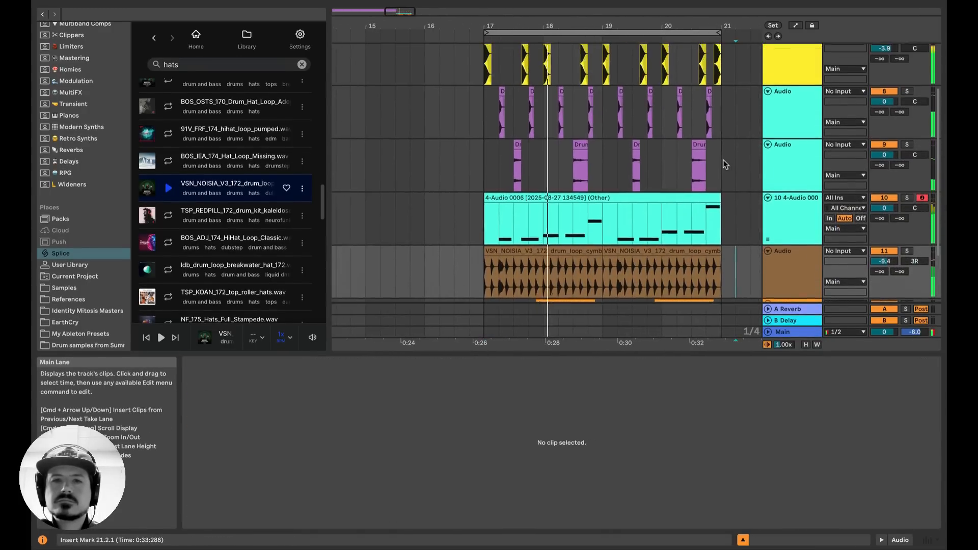
pyautogui.scroll(-1, 723, 161)
pyautogui.scroll(-3, 723, 160)
pyautogui.scroll(2, 723, 160)
pyautogui.scroll(-1, 724, 163)
pyautogui.hscroll(-1, 725, 163)
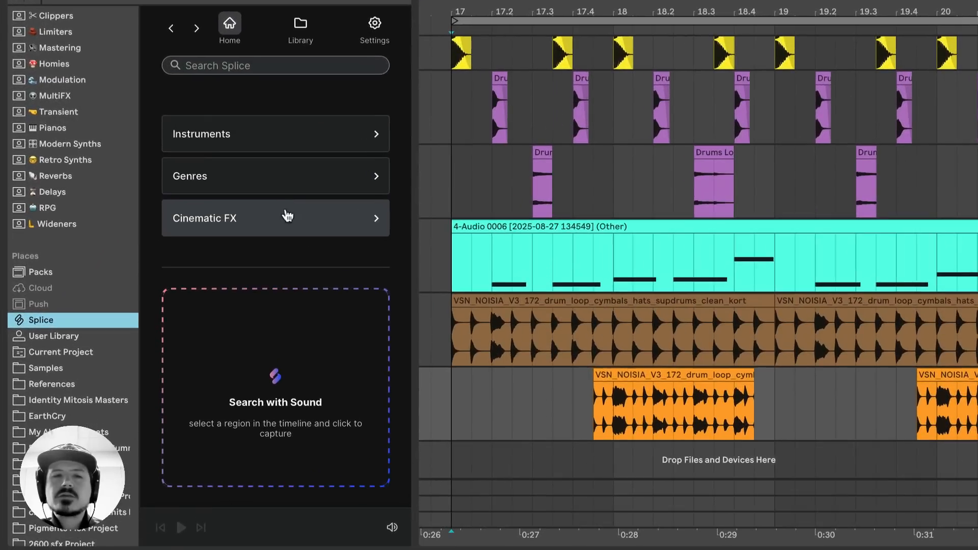
# Step: Open the full Strings category from the Splice instruments and filter its samples to C minor
pyautogui.click(374, 143)
pyautogui.scroll(-15, 312, 287)
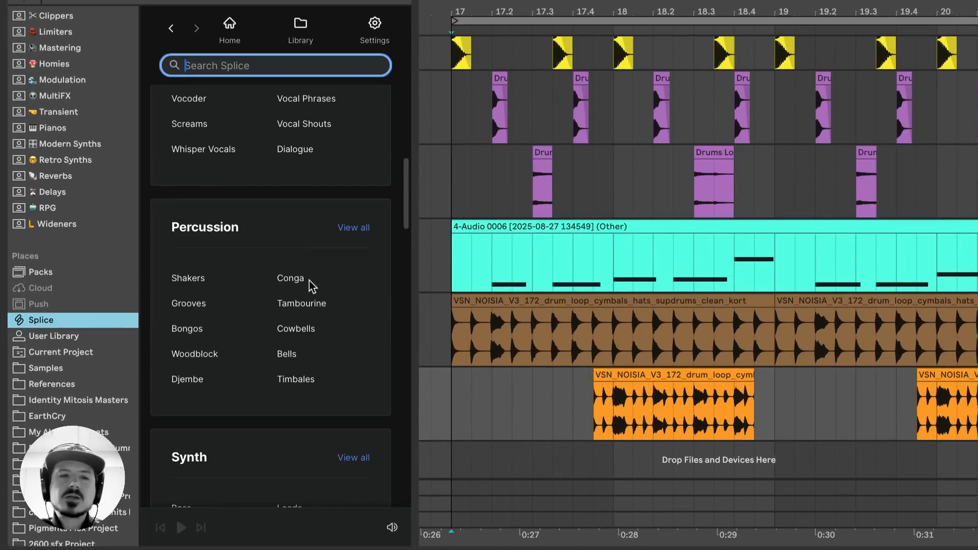
pyautogui.click(352, 300)
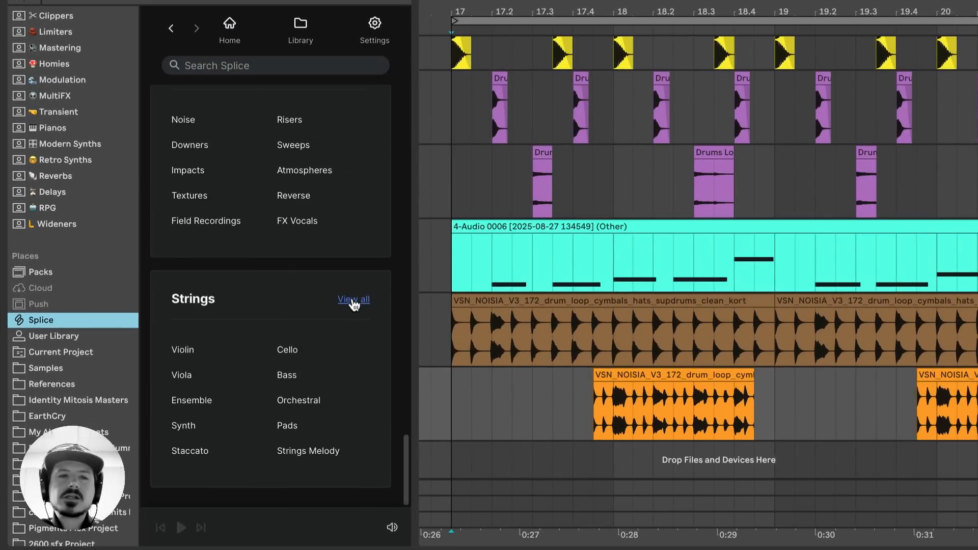
pyautogui.scroll(-7, 269, 432)
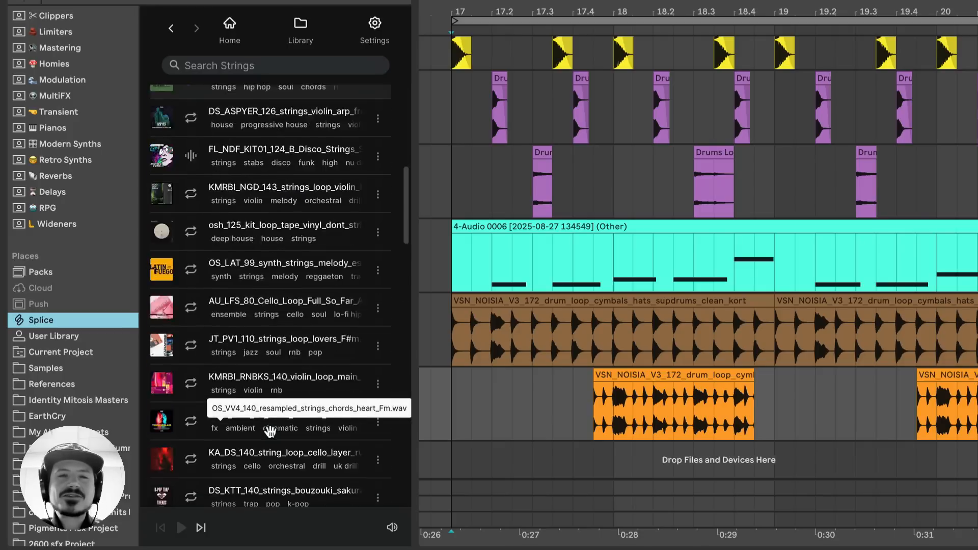
pyautogui.scroll(7, 268, 432)
pyautogui.click(355, 139)
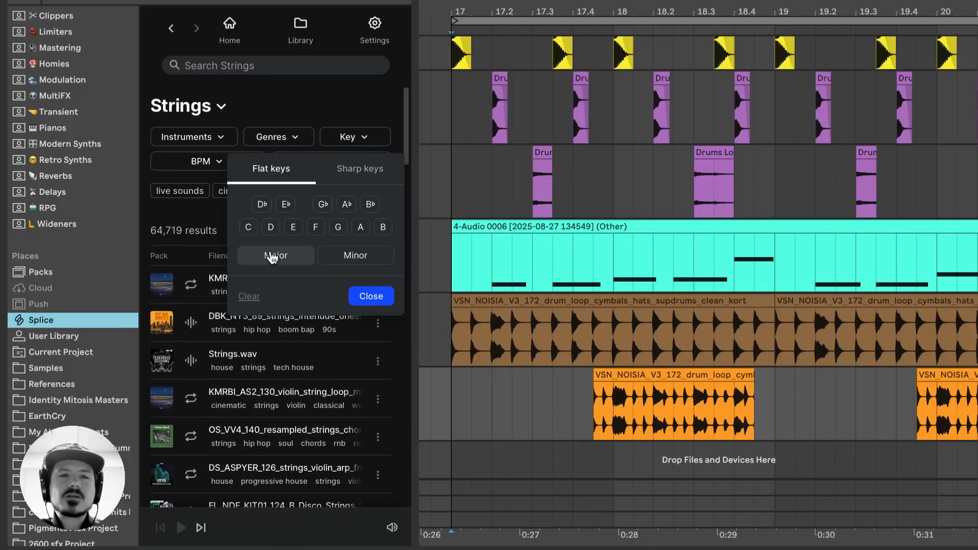
pyautogui.click(248, 227)
pyautogui.click(355, 255)
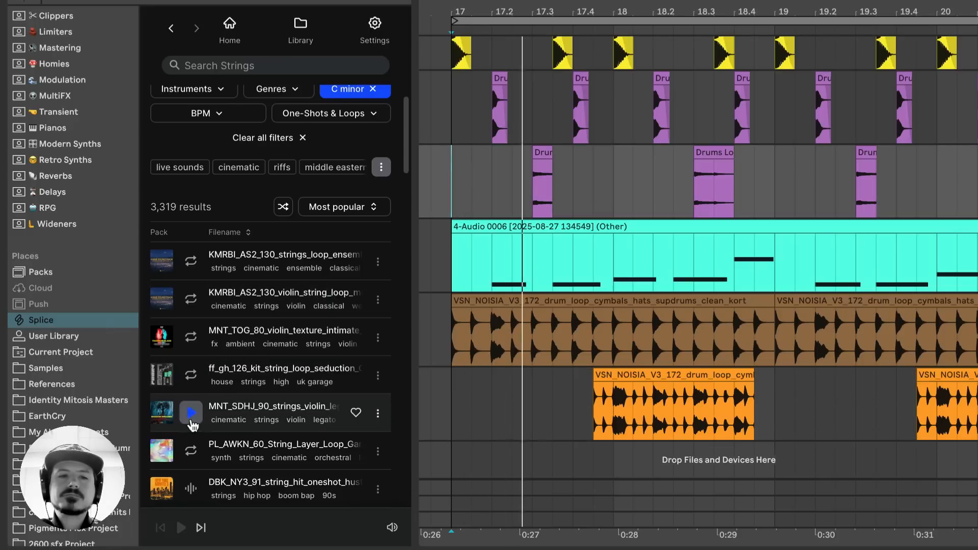
# Step: Audition several C minor string samples against the beat, including 140_Bpm_Slowly_Chords and the MNT_SDHJ_90 violin legato loops
pyautogui.click(269, 425)
pyautogui.click(191, 451)
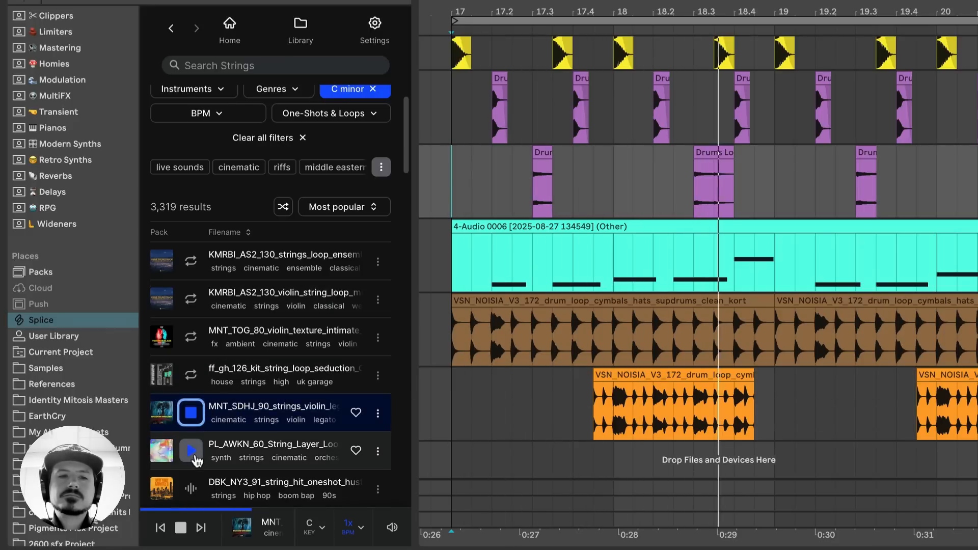
pyautogui.scroll(-5, 246, 442)
pyautogui.scroll(-1, 246, 442)
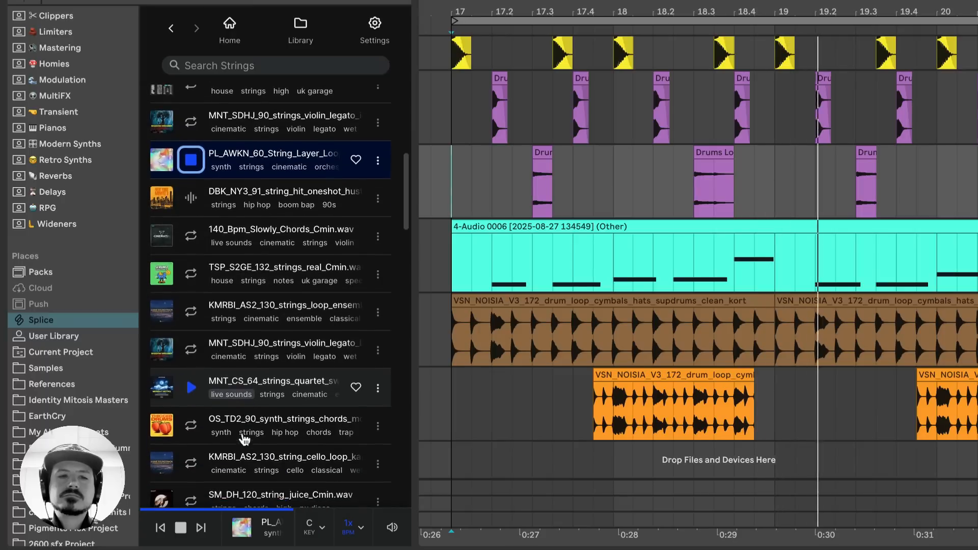
pyautogui.click(195, 320)
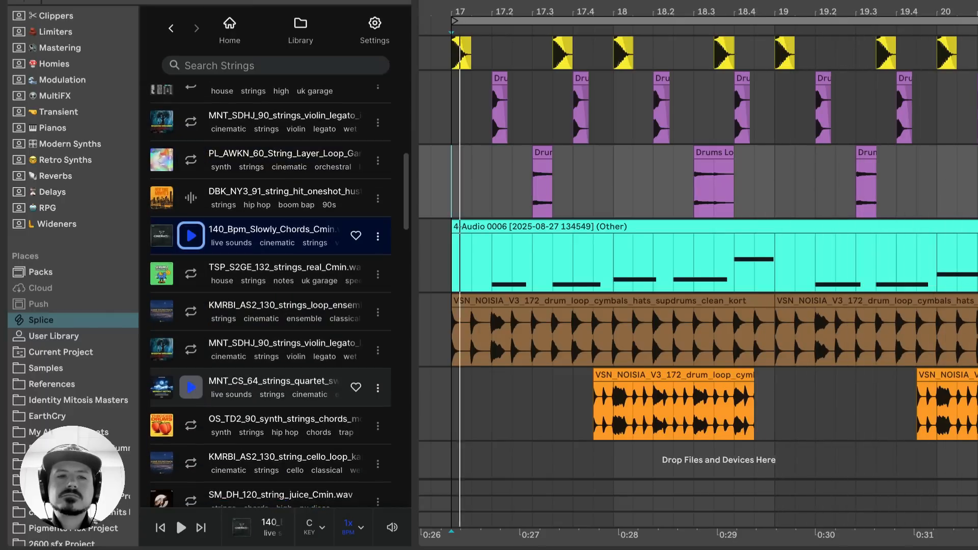
pyautogui.click(191, 349)
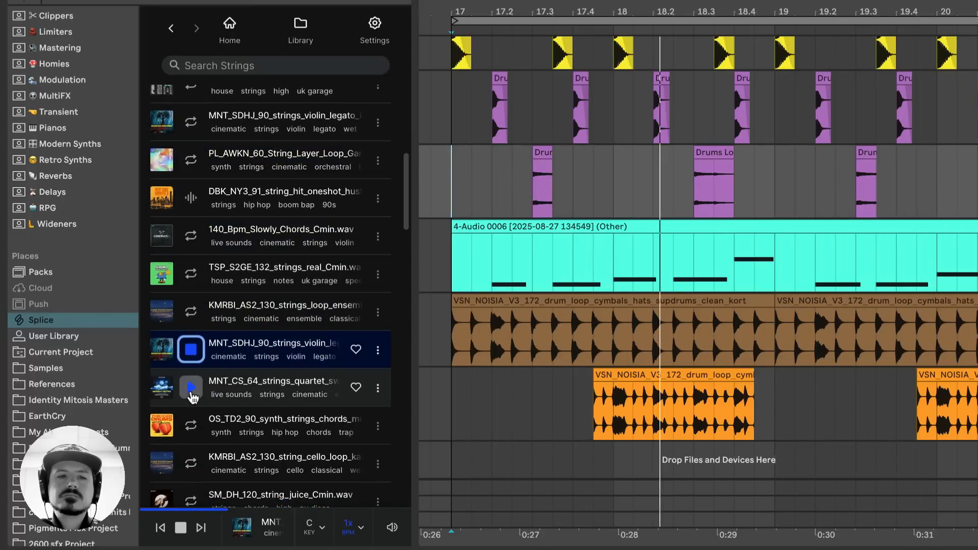
pyautogui.click(192, 350)
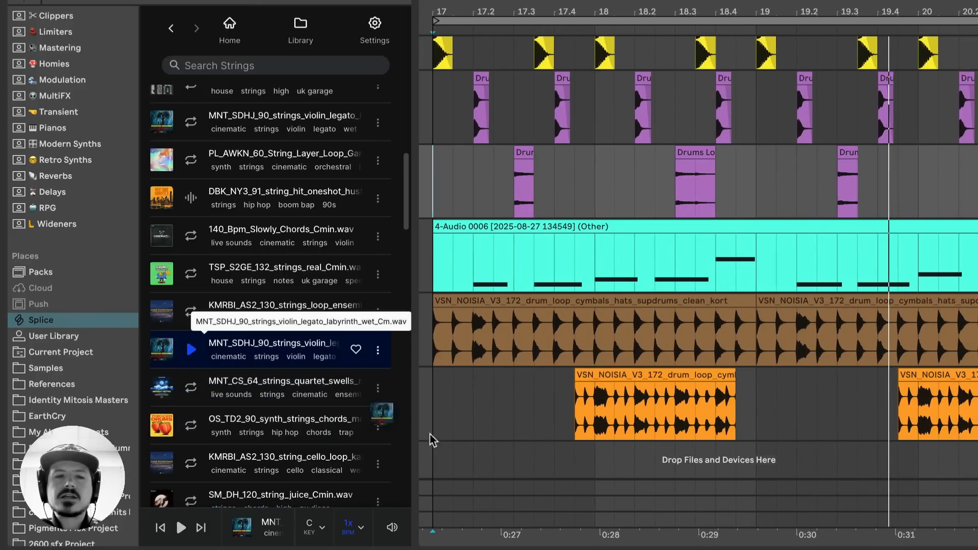
# Step: Place the MNT_SDHJ_90_strings_violin_legato_labyrinth_wet_Cm loop on a new track below the hat loops, starting at bar 17
pyautogui.moveTo(233, 340); pyautogui.dragTo(449, 466)
pyautogui.scroll(-5, 579, 403)
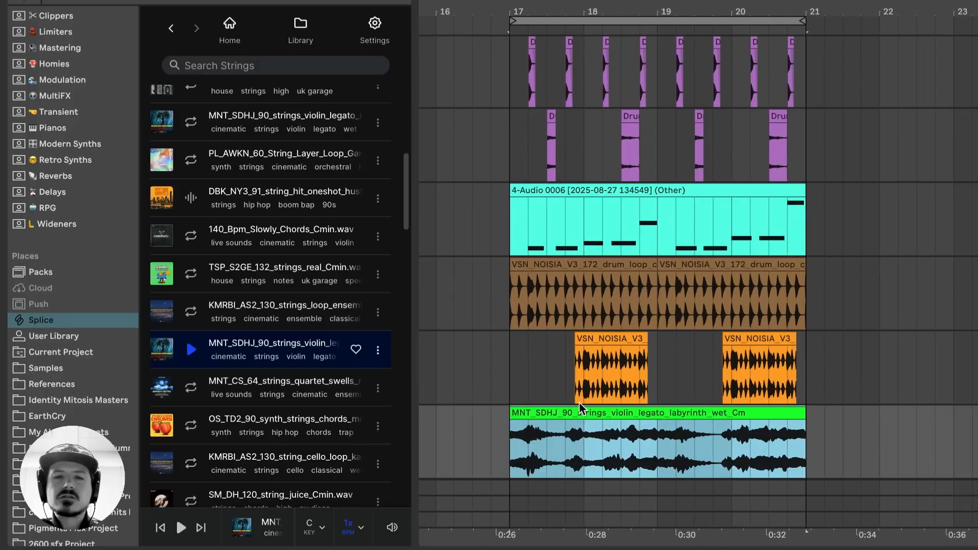
pyautogui.click(578, 463)
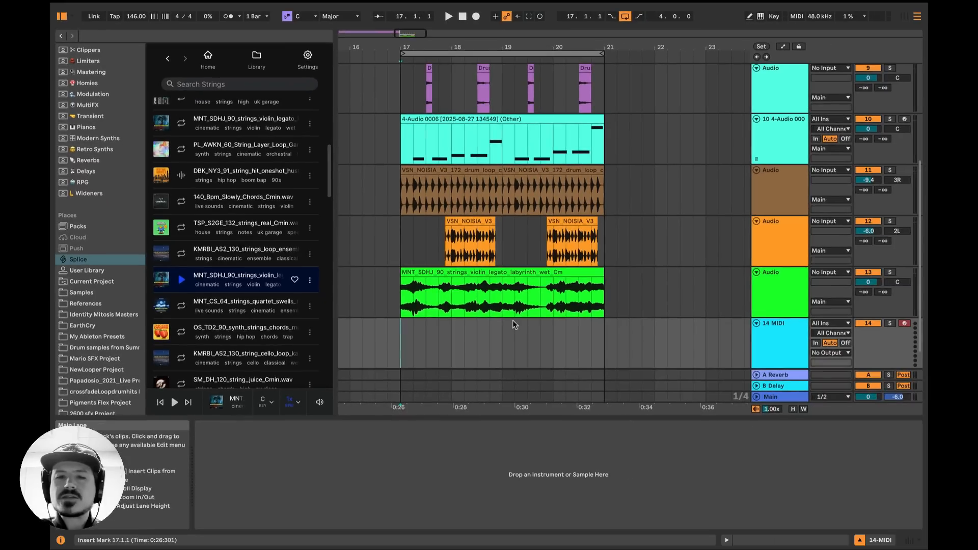
# Step: Load the violin clip into a Simpler on the empty MIDI track and delete the clip's original audio track
pyautogui.click(662, 413)
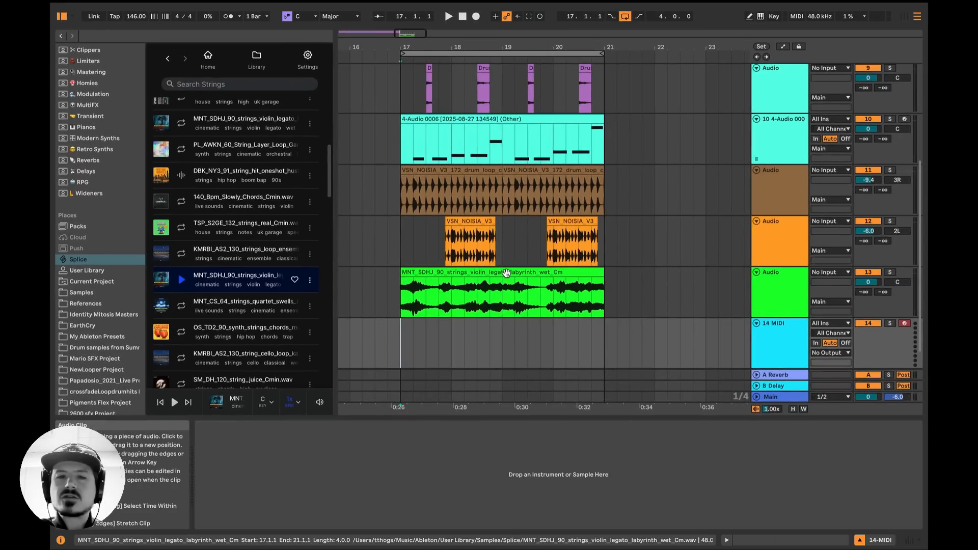
pyautogui.moveTo(505, 272); pyautogui.dragTo(498, 466)
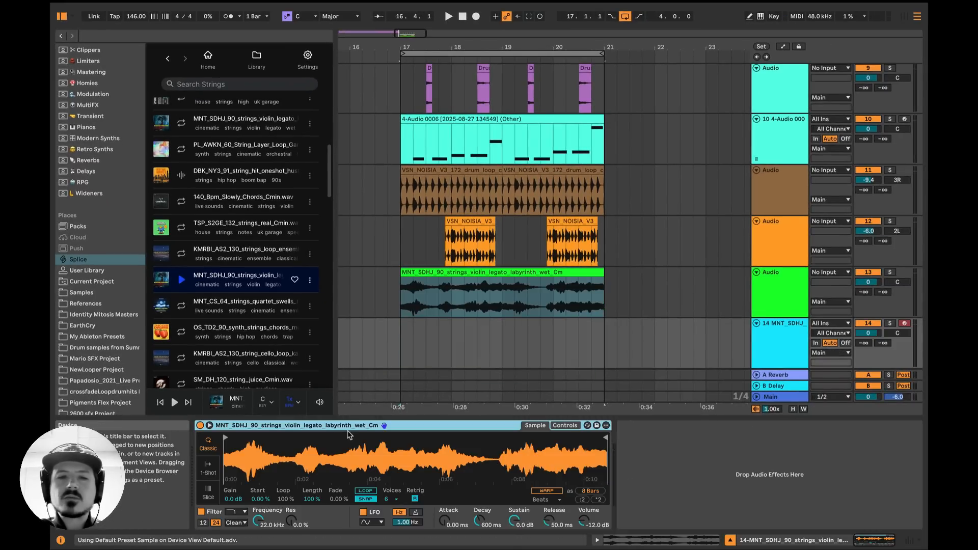
pyautogui.click(764, 274)
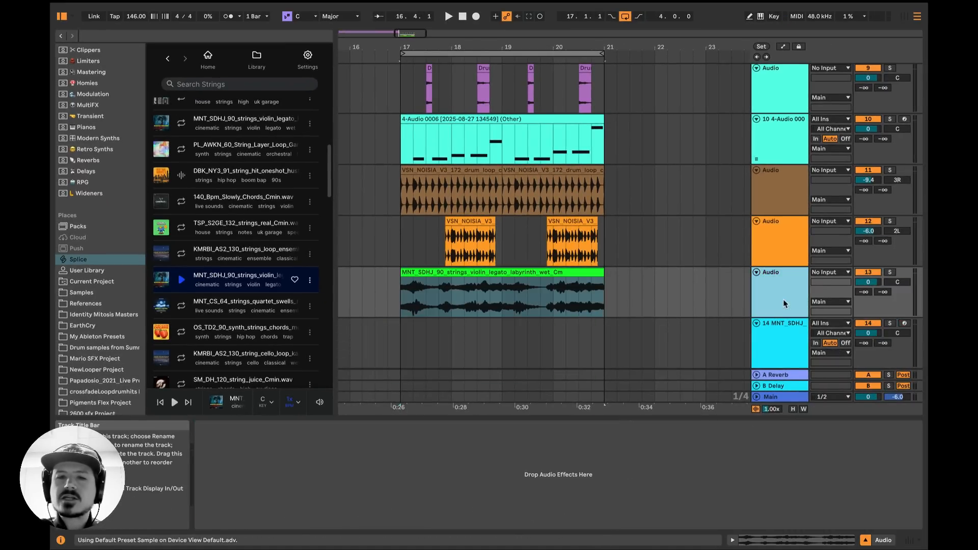
pyautogui.press('Delete')
# Step: Switch the violin Simpler to Slice mode and slice the sample by Beat with a 1/8 division
pyautogui.click(208, 492)
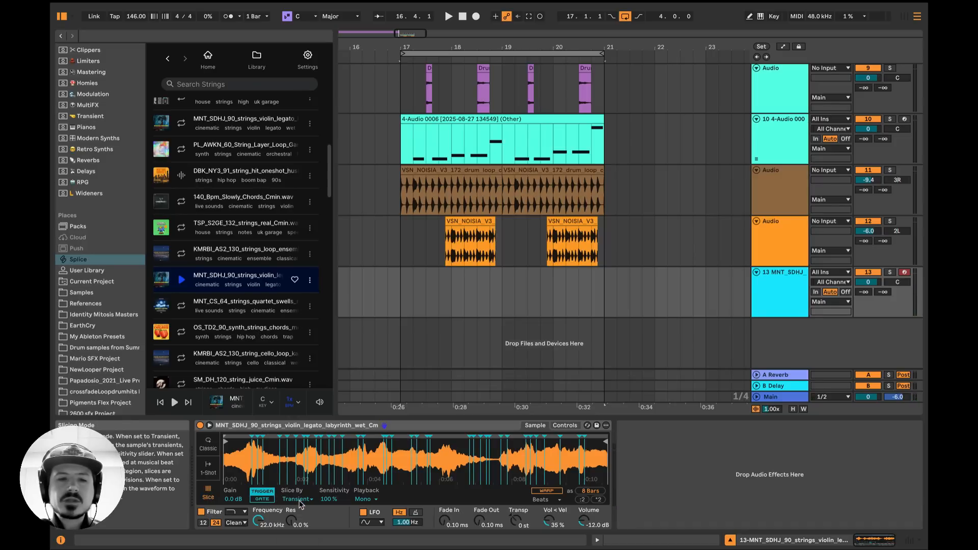
pyautogui.click(302, 497)
pyautogui.click(300, 514)
pyautogui.click(325, 498)
pyautogui.click(326, 490)
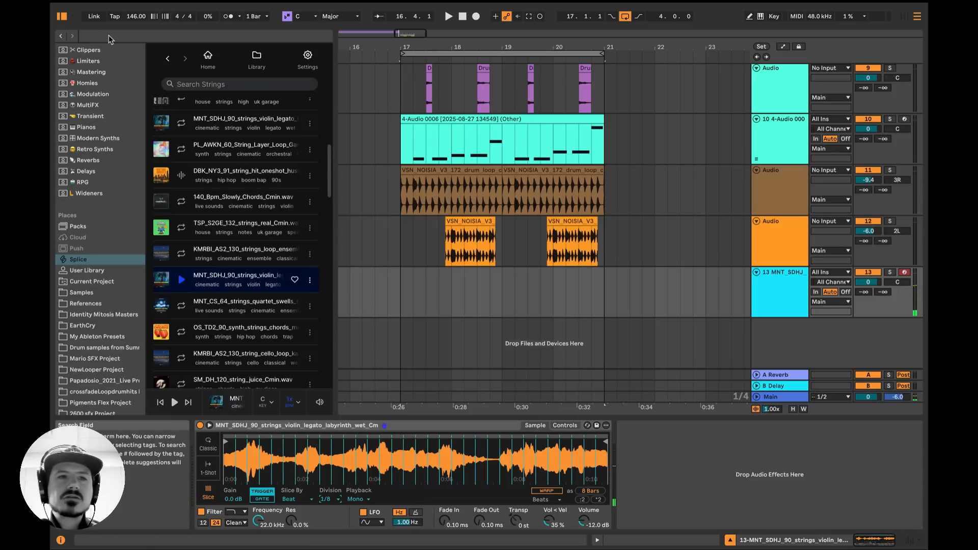
# Step: Search the browser for "arp", add an Arpeggiator before the violin Simpler, and play the loop from bar 17
pyautogui.click(125, 35)
pyautogui.write('arp')
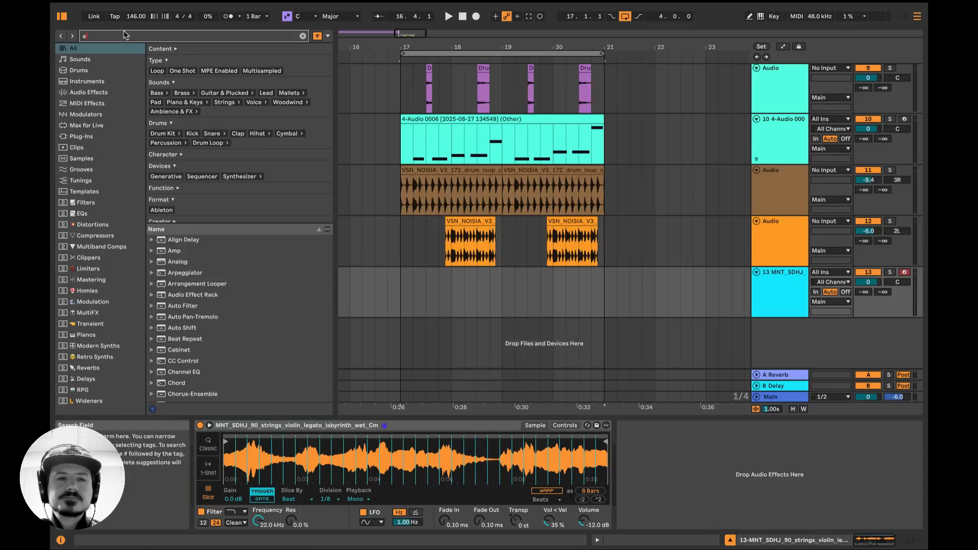
pyautogui.press('Return')
pyautogui.click(249, 439)
pyautogui.click(246, 378)
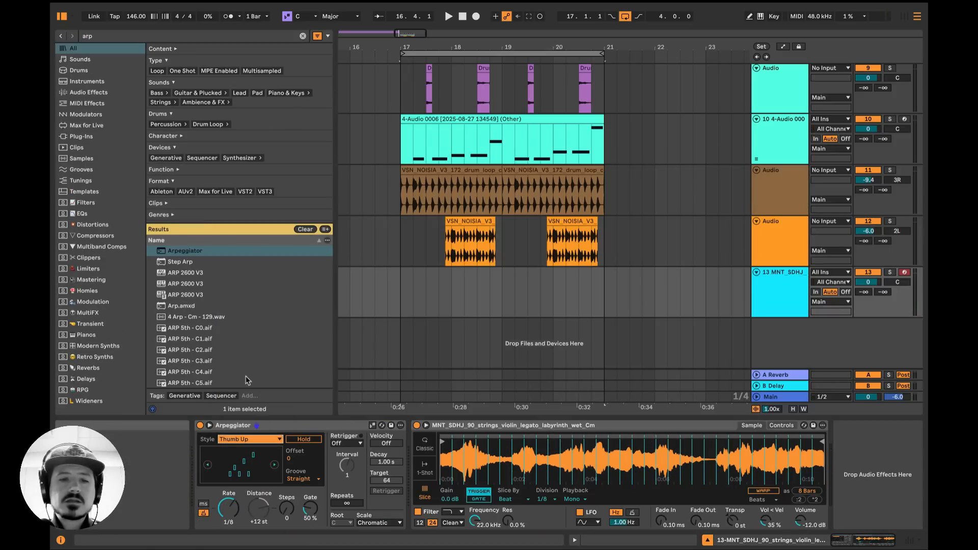
pyautogui.click(399, 277)
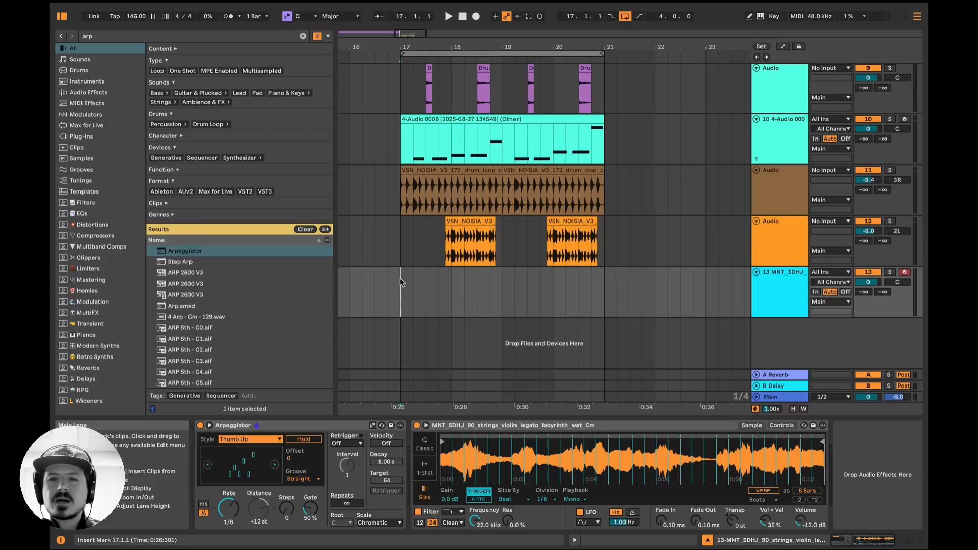
pyautogui.press('space')
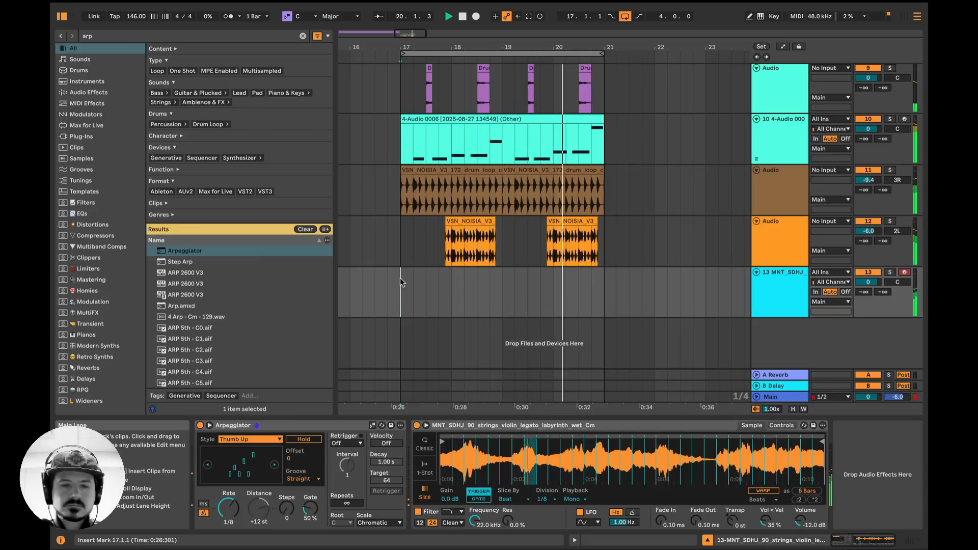
# Step: Record the arpeggiated violin Simpler as a MIDI clip over the four-bar loop from bar 17
pyautogui.press('space')
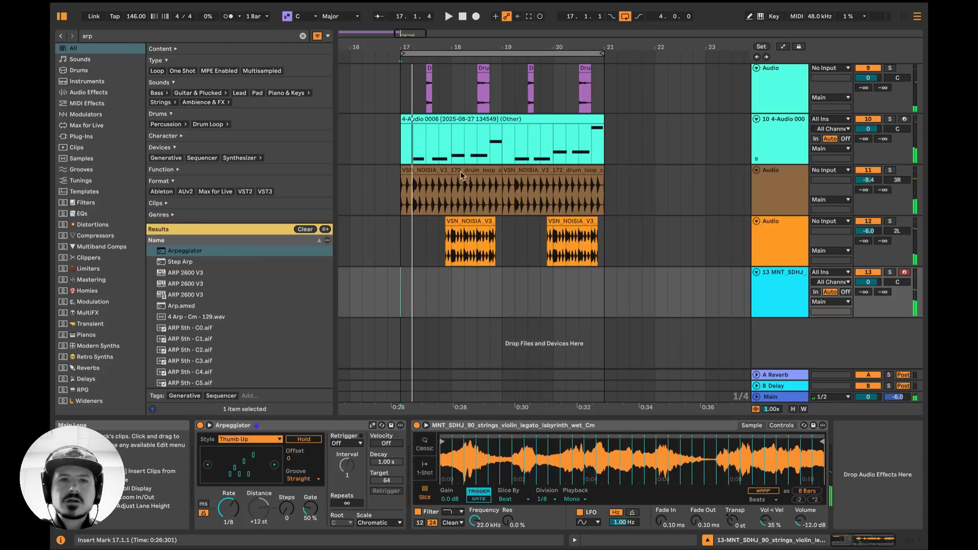
pyautogui.click(476, 17)
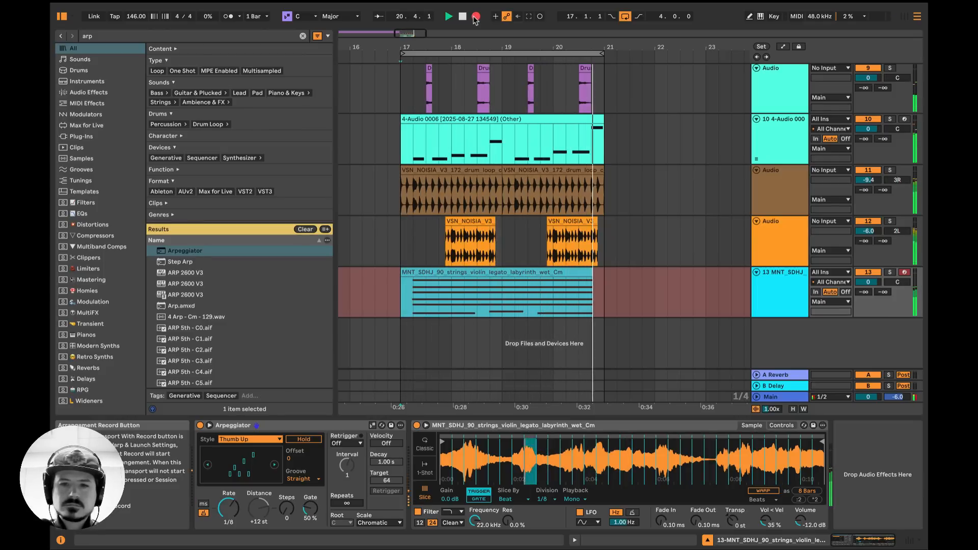
pyautogui.press('space')
pyautogui.scroll(-2, 484, 254)
# Step: Copy the recorded violin clip, paste it as bounced audio onto a new audio track, and delete the original MIDI track
pyautogui.rightClick(484, 273)
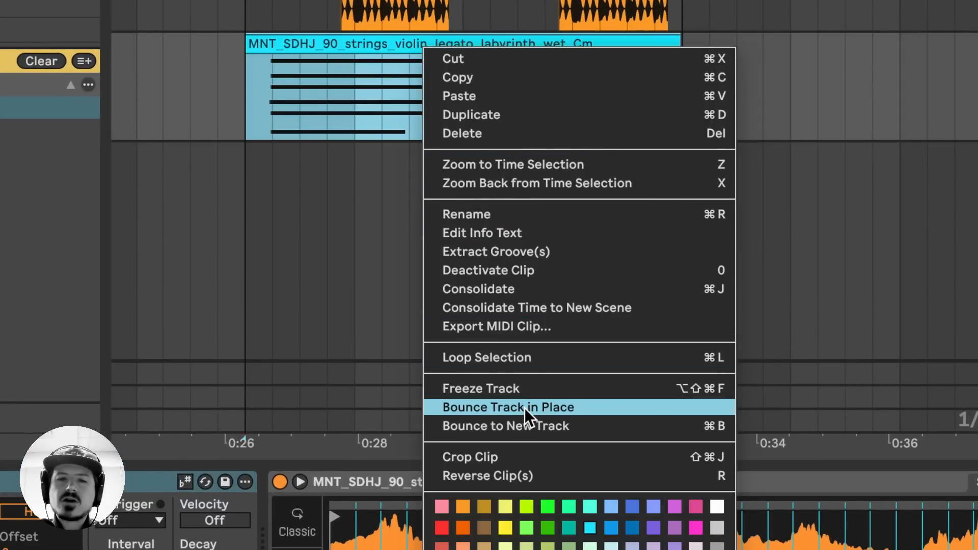
pyautogui.click(535, 425)
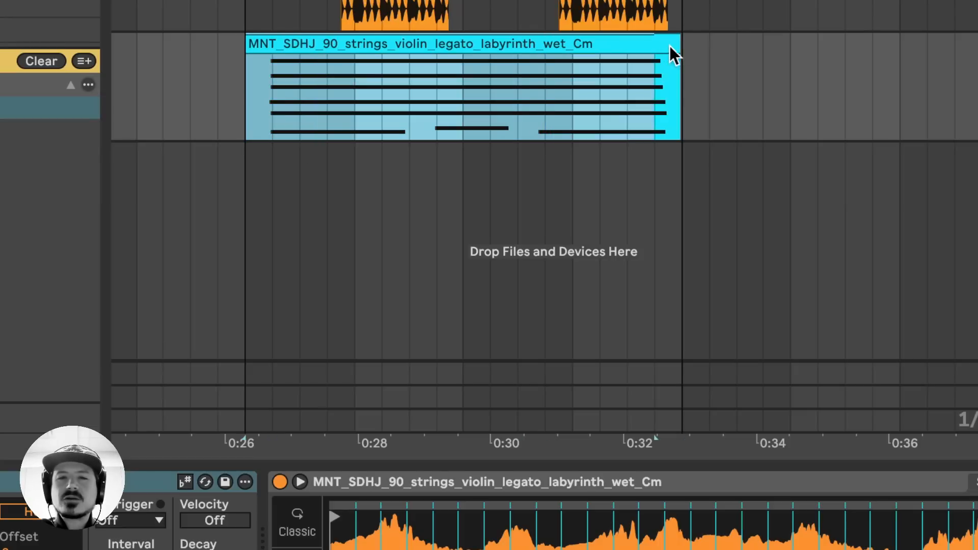
pyautogui.rightClick(586, 39)
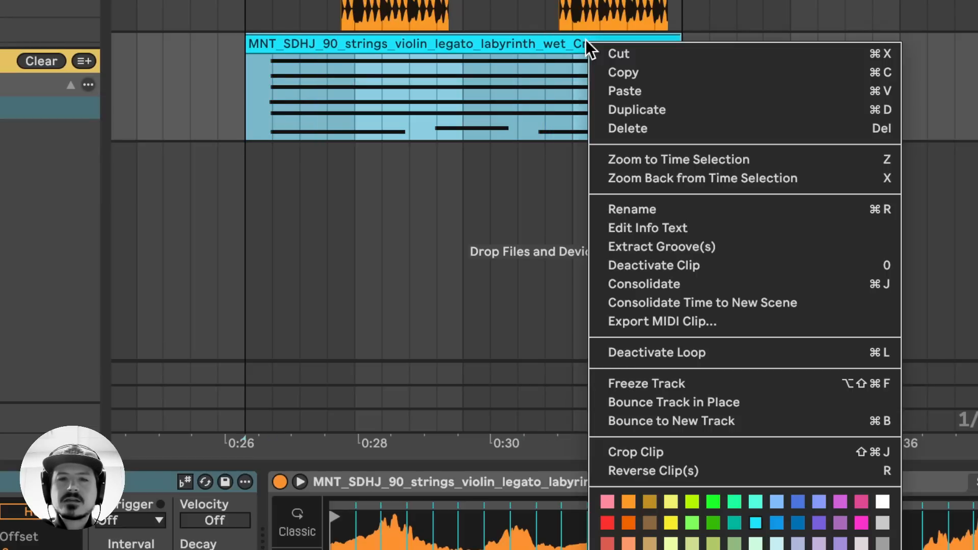
pyautogui.click(616, 71)
pyautogui.press('Left')
pyautogui.press('super+t')
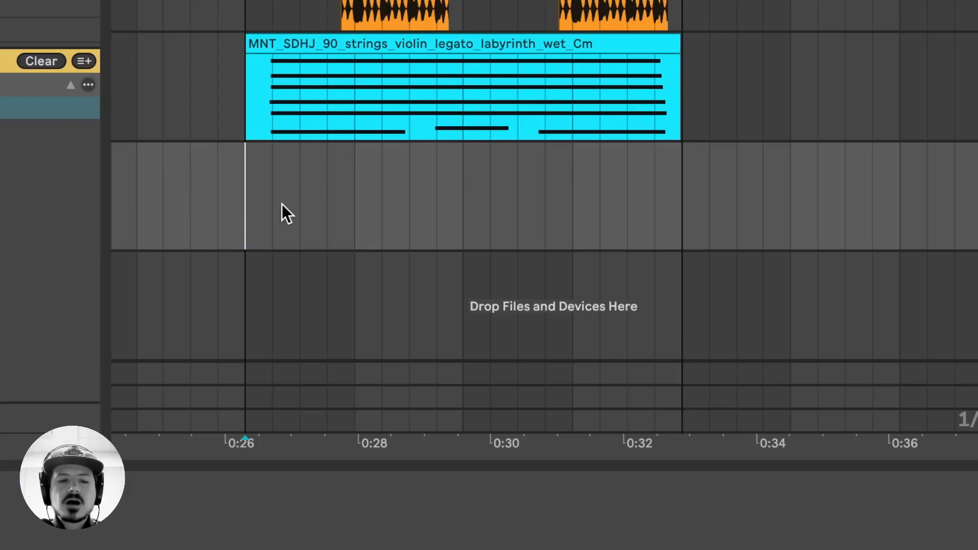
pyautogui.press('alt+super+v')
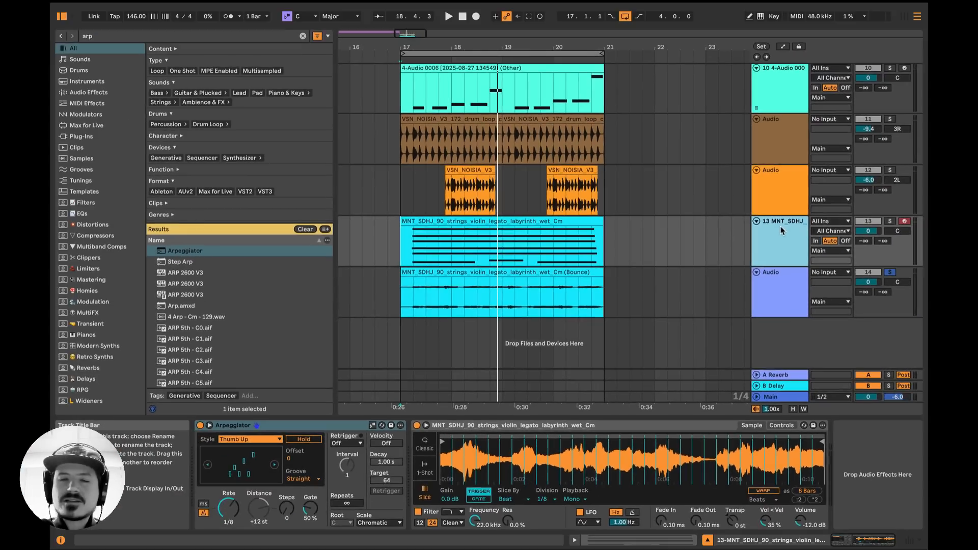
pyautogui.press('Delete')
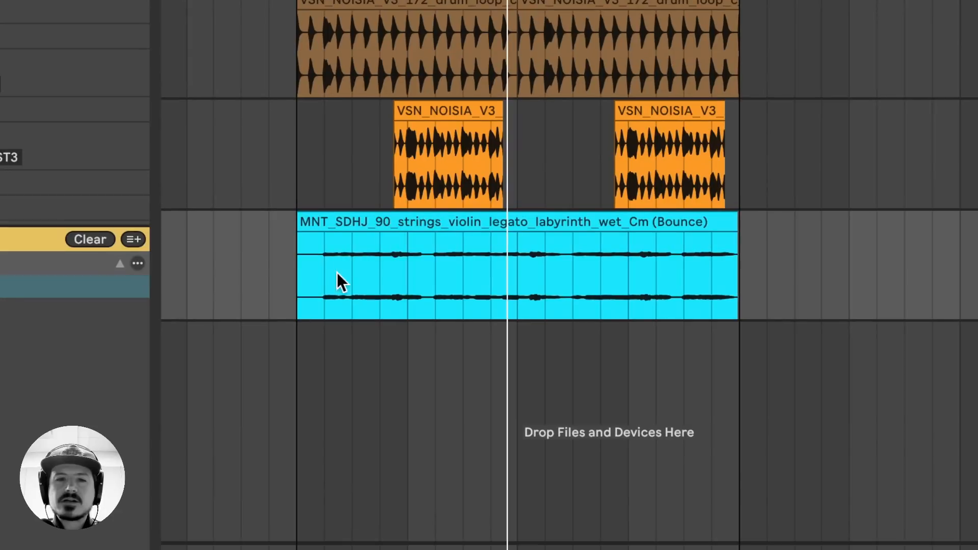
# Step: Split off and reverse the bounced violin sections from 17.2 to 18.2 and 19.3 to 20.1, and play the result
pyautogui.moveTo(418, 244); pyautogui.dragTo(460, 232)
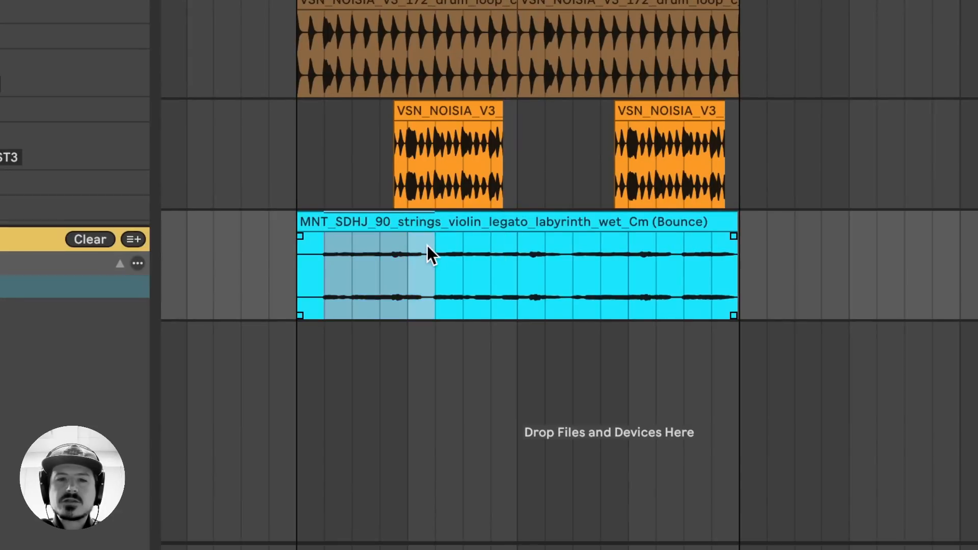
pyautogui.hotkey('ctrl', 'e')
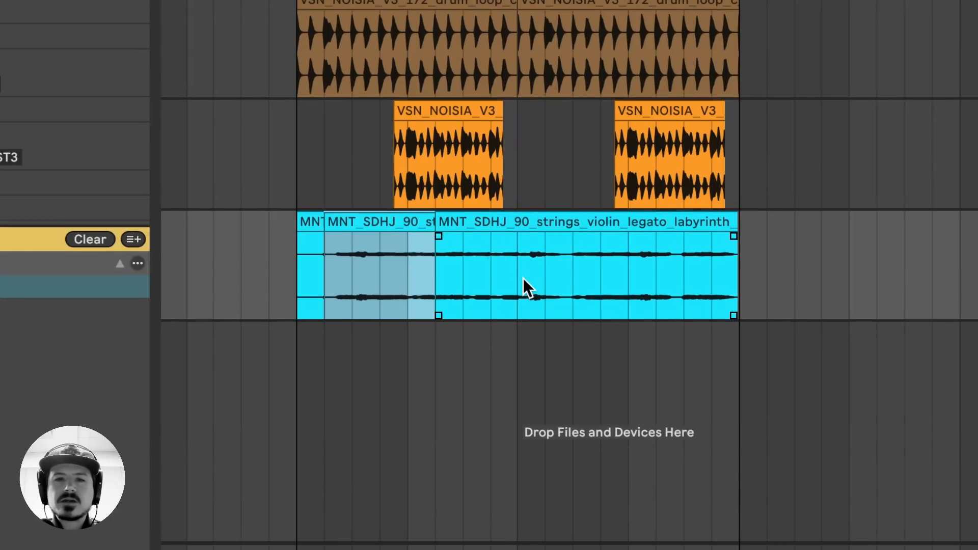
pyautogui.moveTo(523, 278); pyautogui.dragTo(640, 237)
pyautogui.click(540, 272)
pyautogui.hotkey('ctrl', 'e')
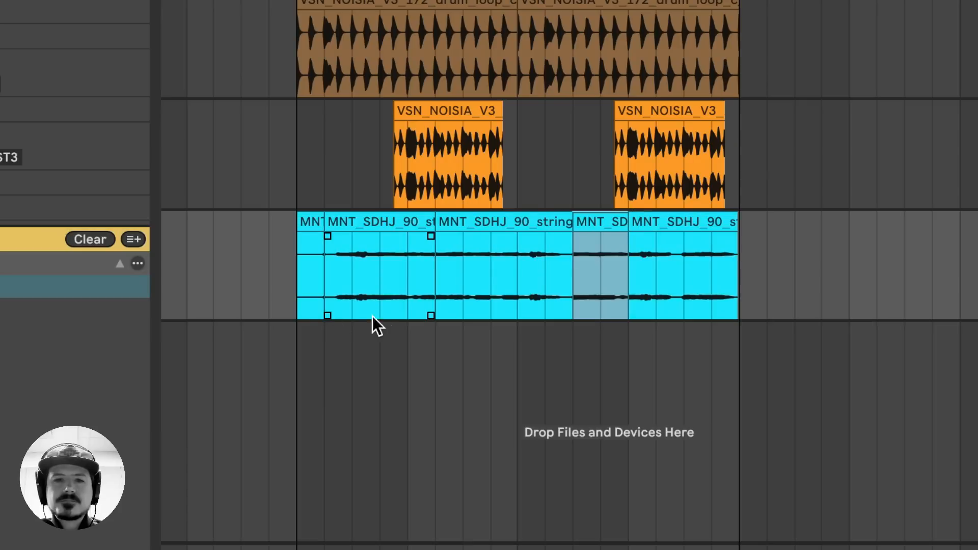
pyautogui.click(301, 296)
pyautogui.press('space')
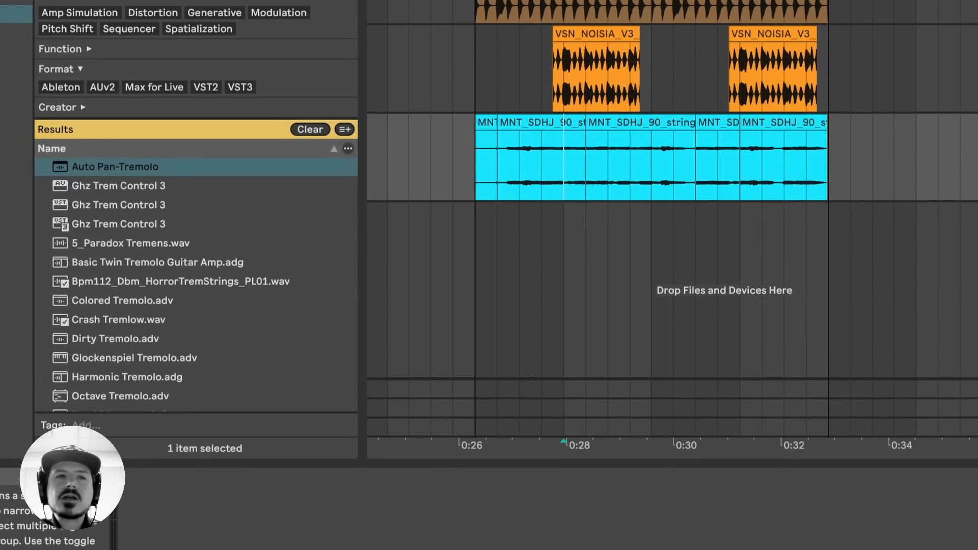
# Step: Add Auto Pan-Tremolo to the bounced violin track, choose the falling sawtooth waveform for its panning, and play the loop
pyautogui.moveTo(127, 168); pyautogui.dragTo(576, 127)
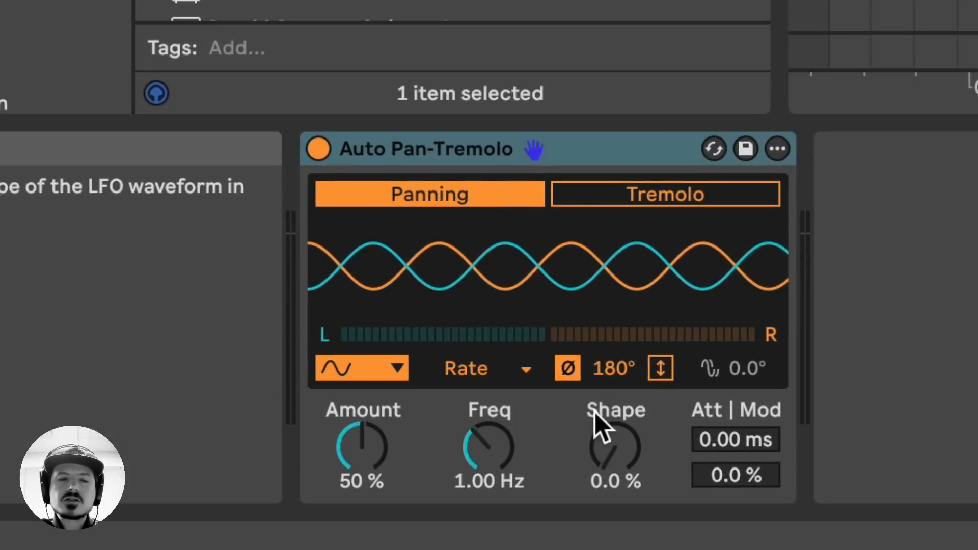
pyautogui.click(367, 375)
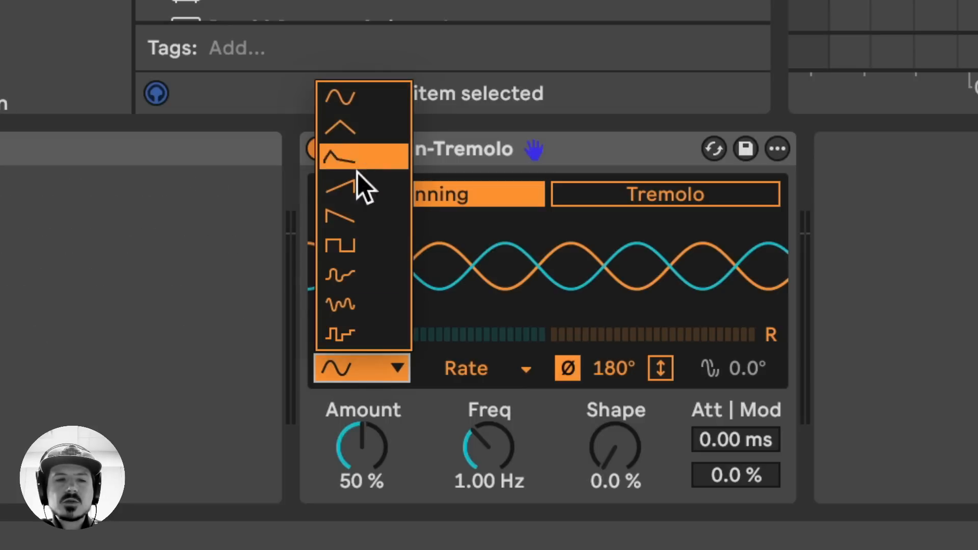
pyautogui.click(357, 219)
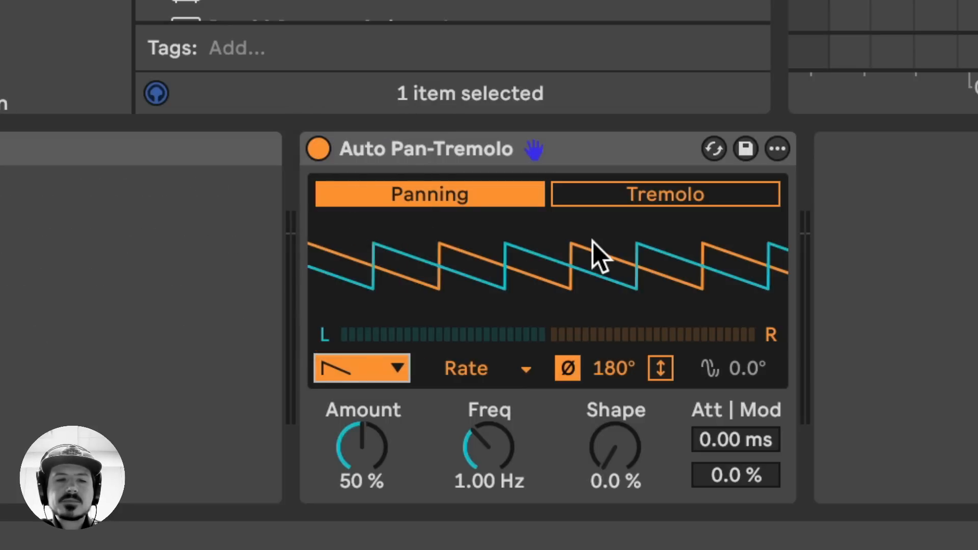
pyautogui.press('space')
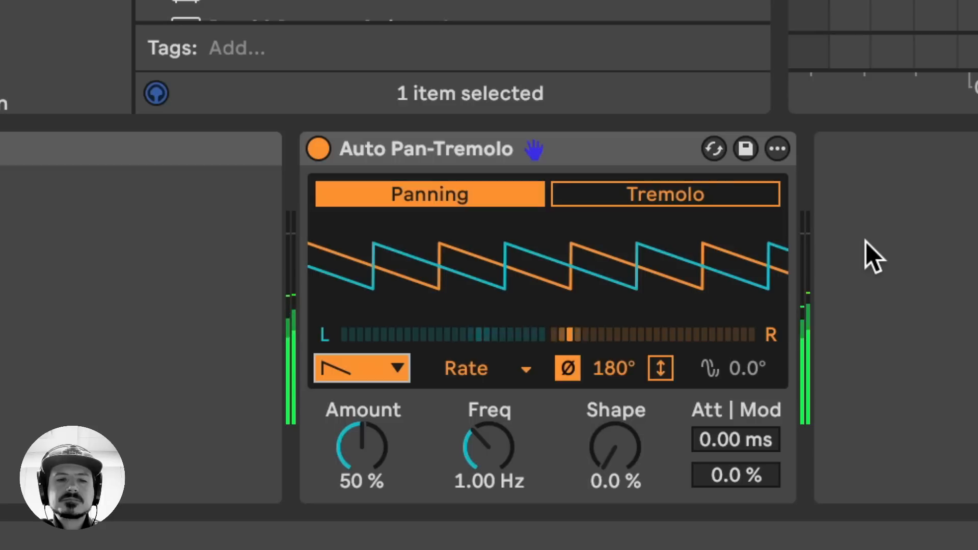
# Step: Set the violin's Auto Pan-Tremolo to Synced at 1/8, with 100% amount and 961 ms attack, and audition it
pyautogui.click(520, 366)
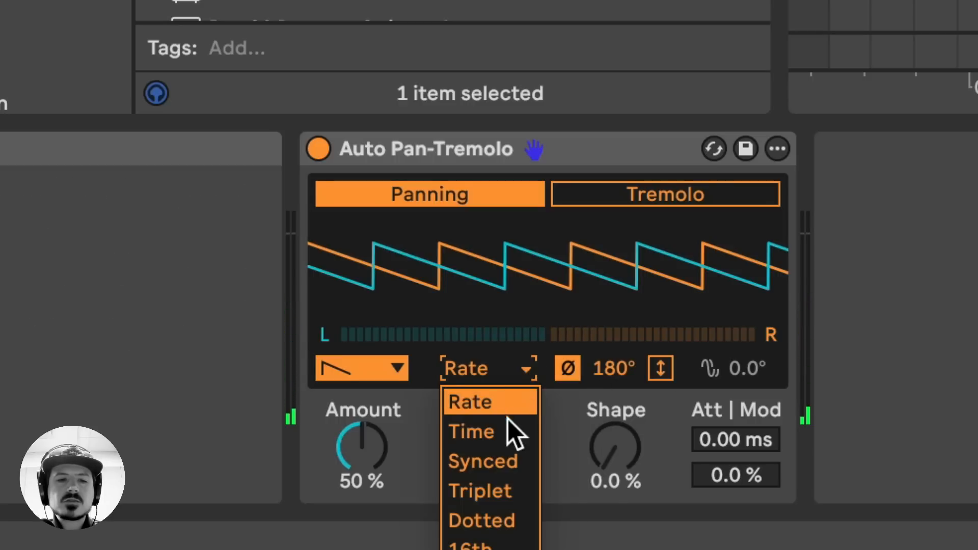
pyautogui.click(493, 463)
pyautogui.moveTo(505, 467); pyautogui.dragTo(505, 415)
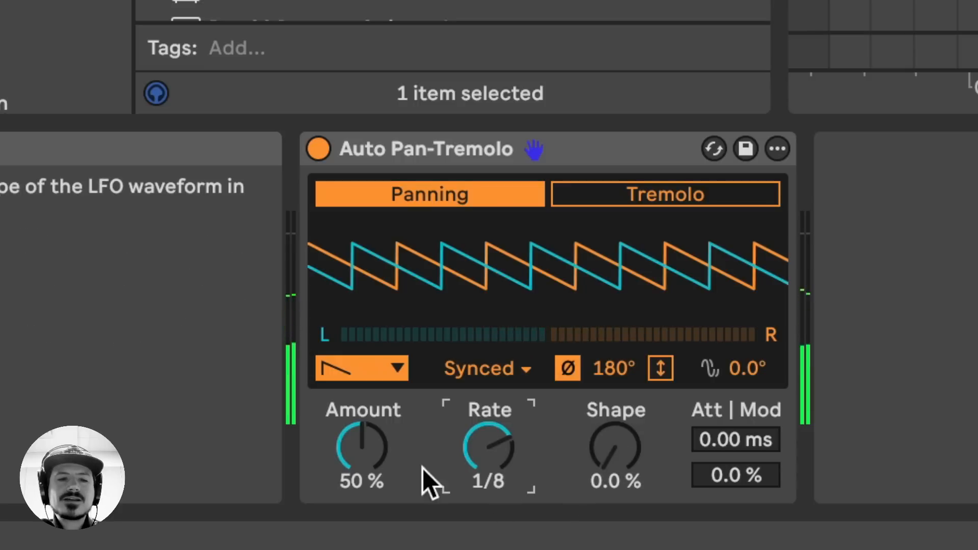
pyautogui.moveTo(363, 448); pyautogui.dragTo(363, 407)
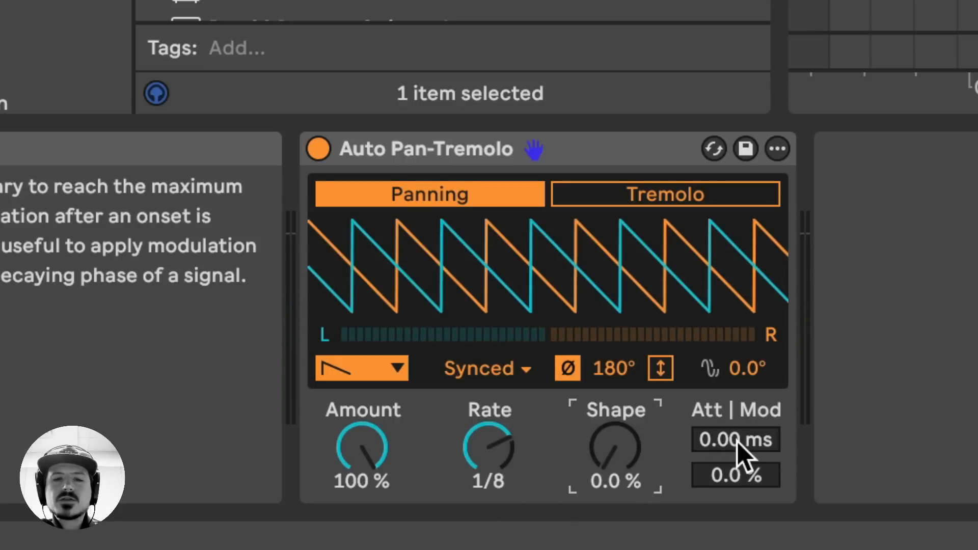
pyautogui.moveTo(737, 440); pyautogui.dragTo(737, 404)
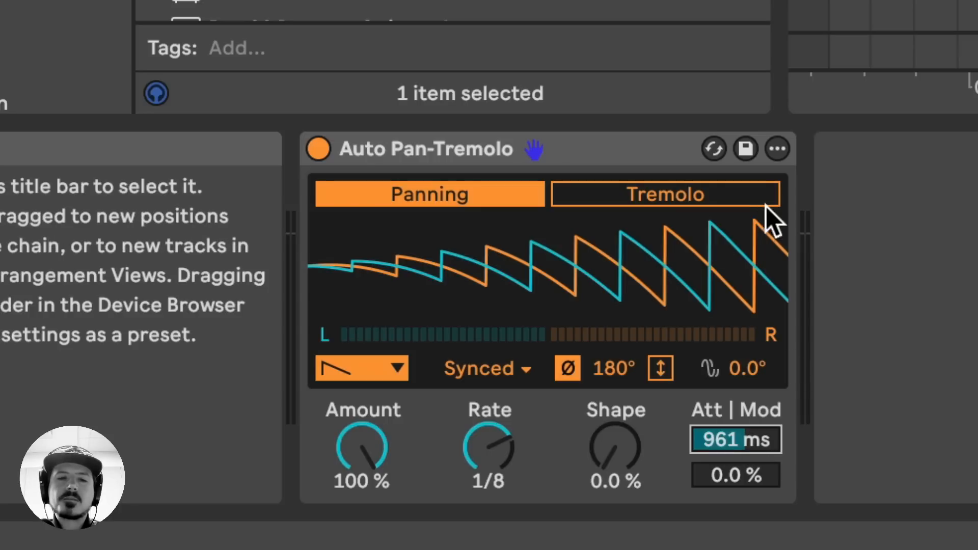
pyautogui.press('space')
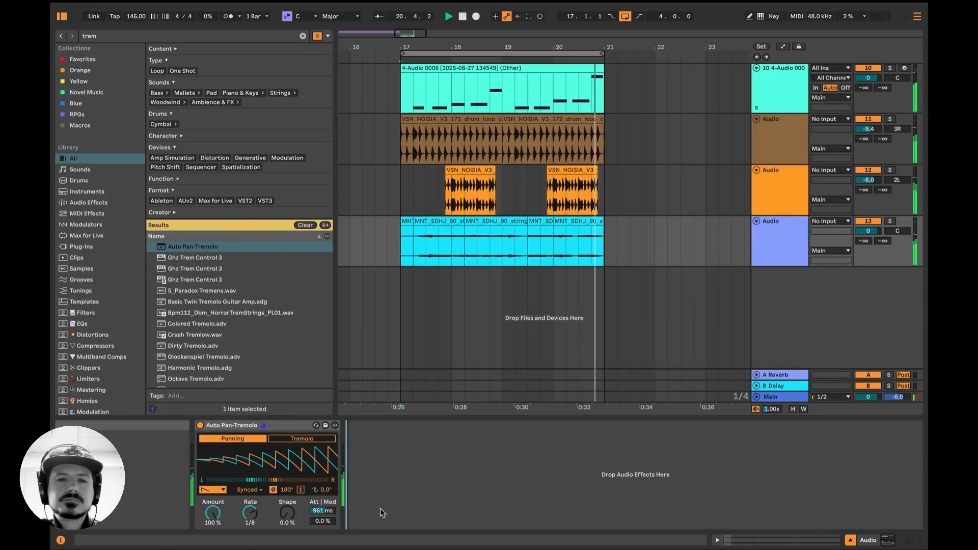
pyautogui.press('space')
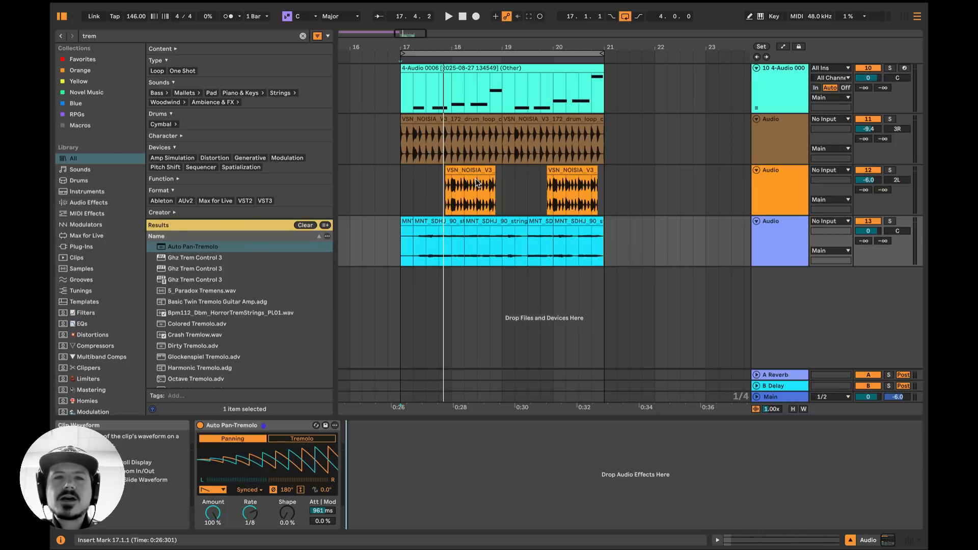
# Step: Set Auto Pan-Tremolo on the 4-Audio 0006 Simpler track to Tremolo mode with 100% amount, 37% shape and 3.68 Hz frequency
pyautogui.scroll(5, 442, 192)
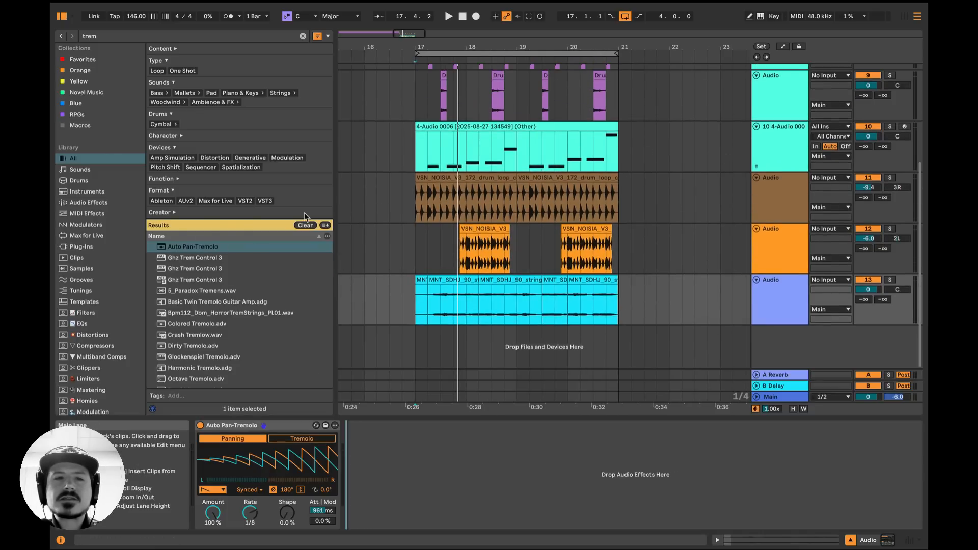
pyautogui.click(445, 153)
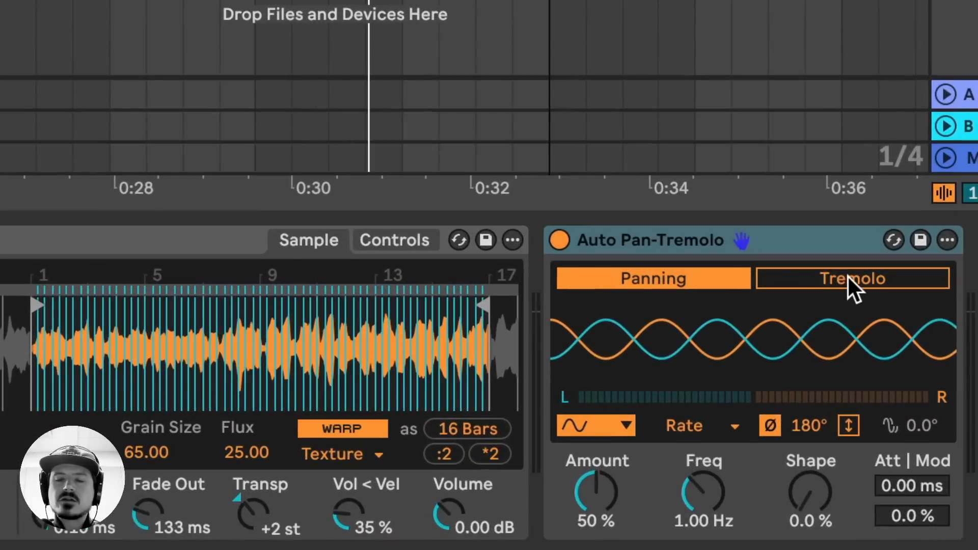
pyautogui.click(848, 275)
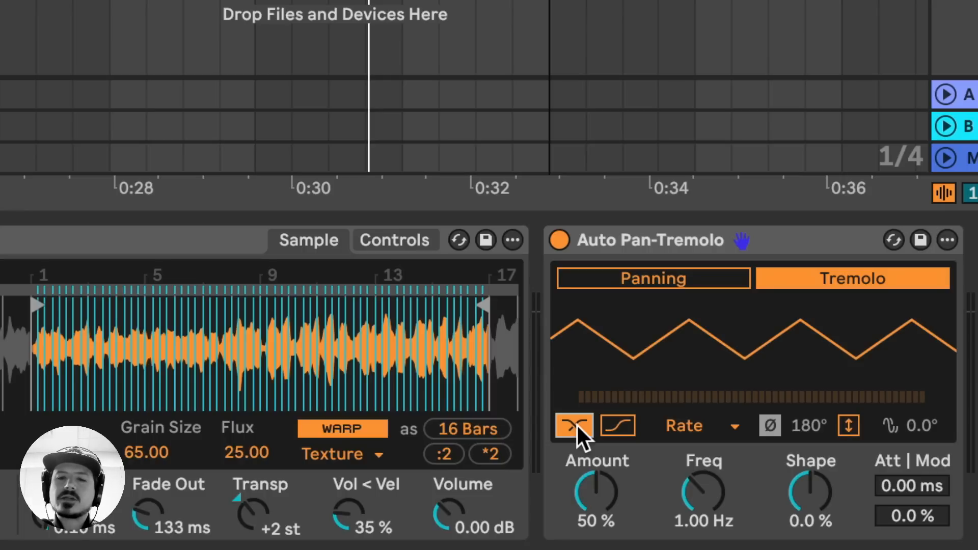
pyautogui.moveTo(585, 502); pyautogui.dragTo(585, 450)
pyautogui.moveTo(797, 502); pyautogui.dragTo(797, 463)
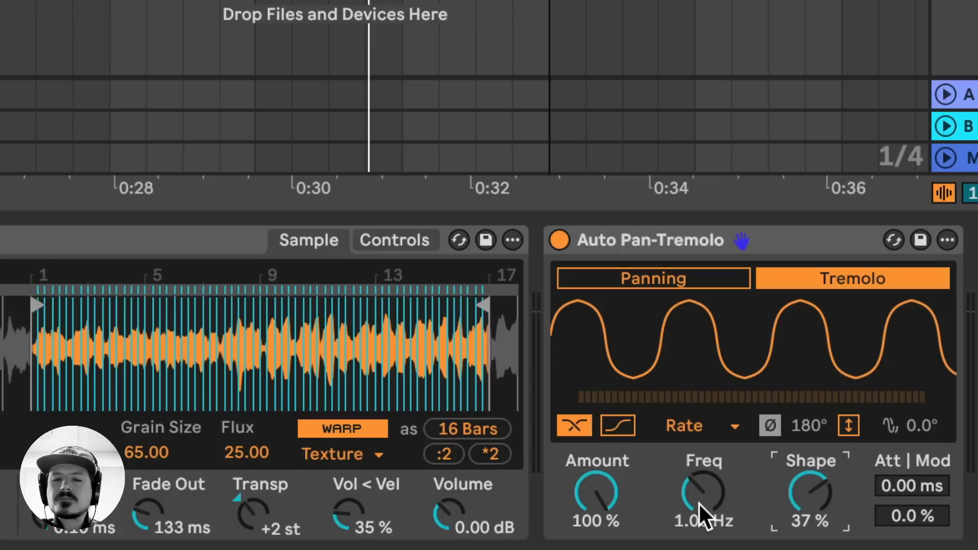
pyautogui.moveTo(707, 493)
pyautogui.mouseDown()
pyautogui.moveTo(707, 466)
pyautogui.moveTo(704, 483)
pyautogui.mouseUp()
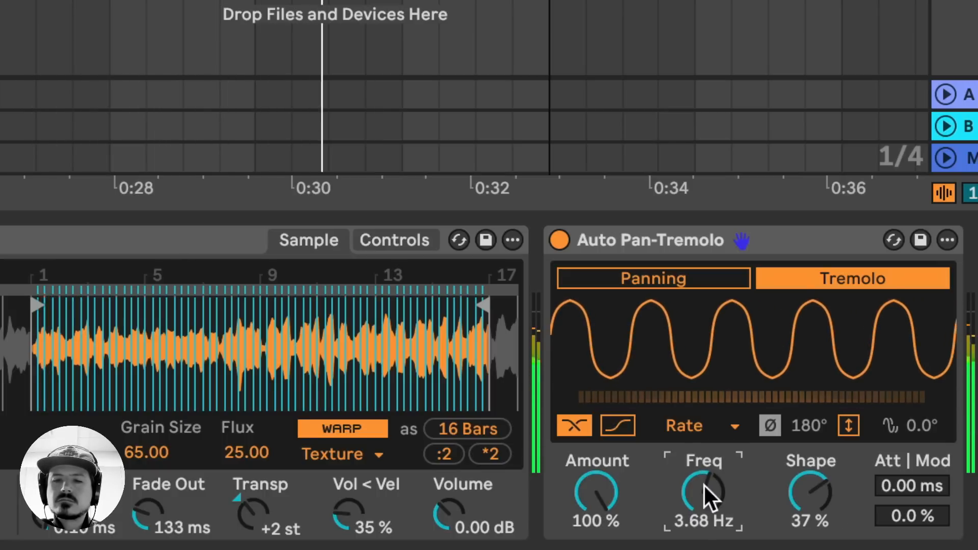
# Step: Compare the tremolo's sound with its crossing-curves mode switched off and on while the loop plays
pyautogui.click(572, 425)
pyautogui.press('space')
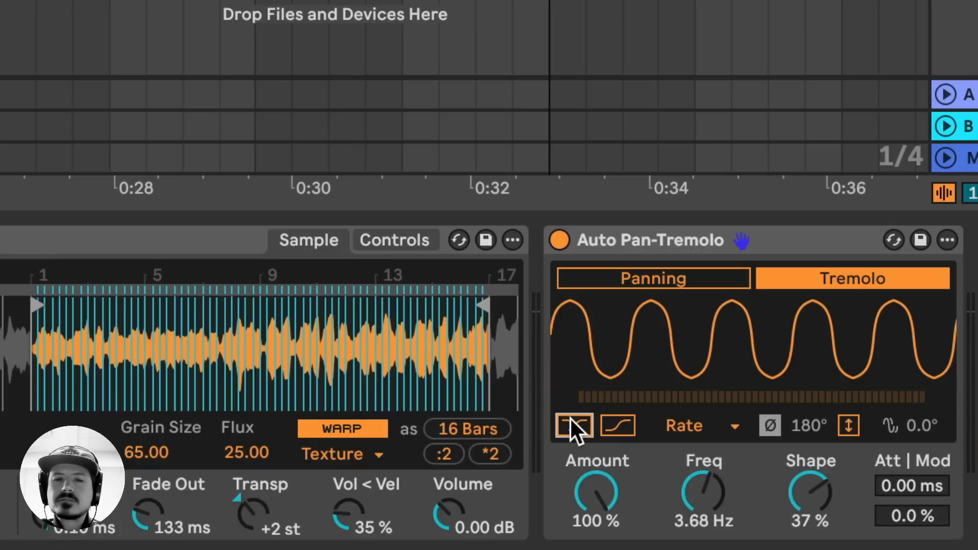
pyautogui.press('space')
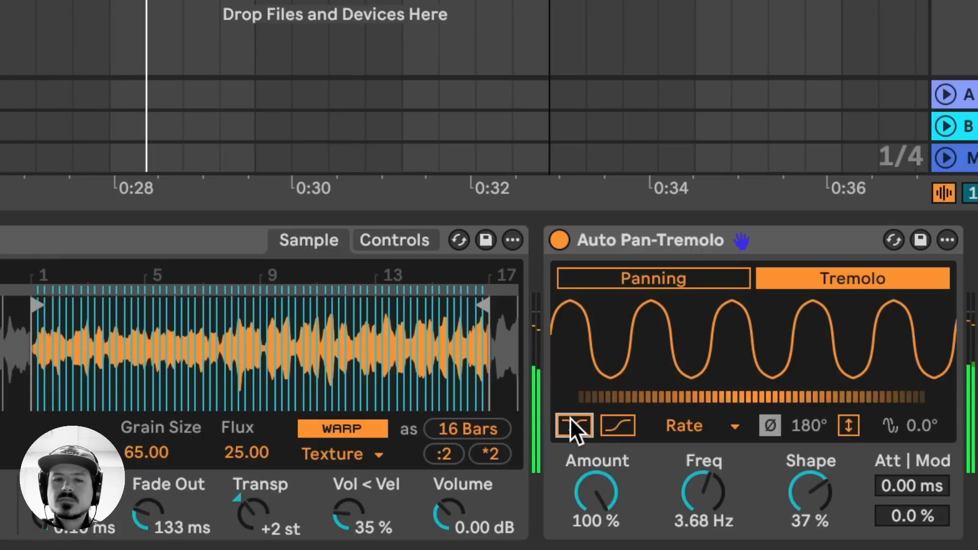
pyautogui.click(571, 424)
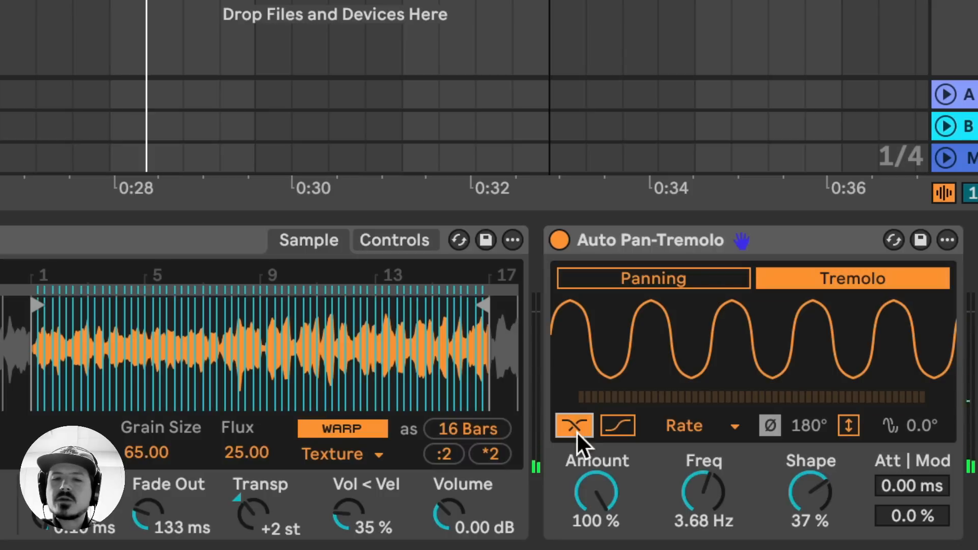
pyautogui.press('space')
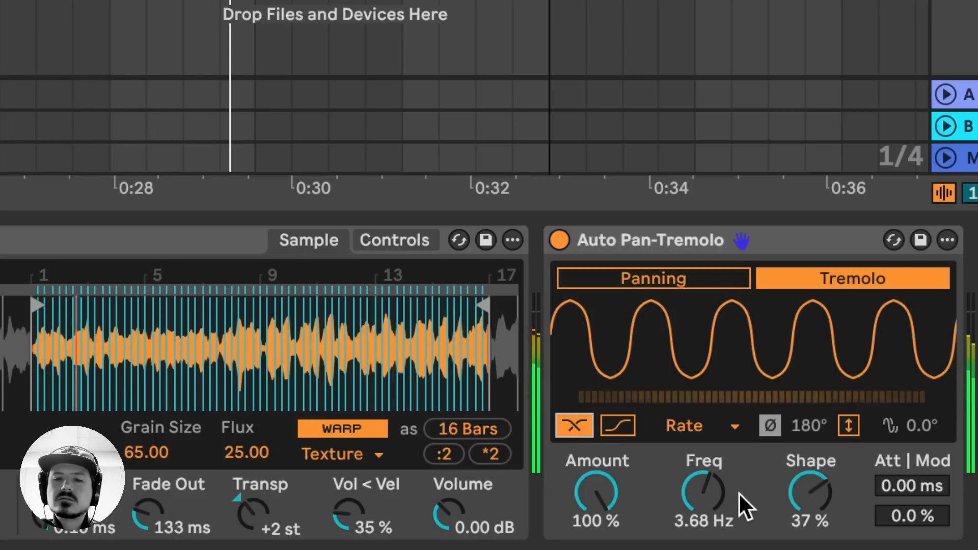
# Step: Sync the Simpler track's tremolo to a 1/16 rate and set its attack to 87.6 ms during playback
pyautogui.click(710, 426)
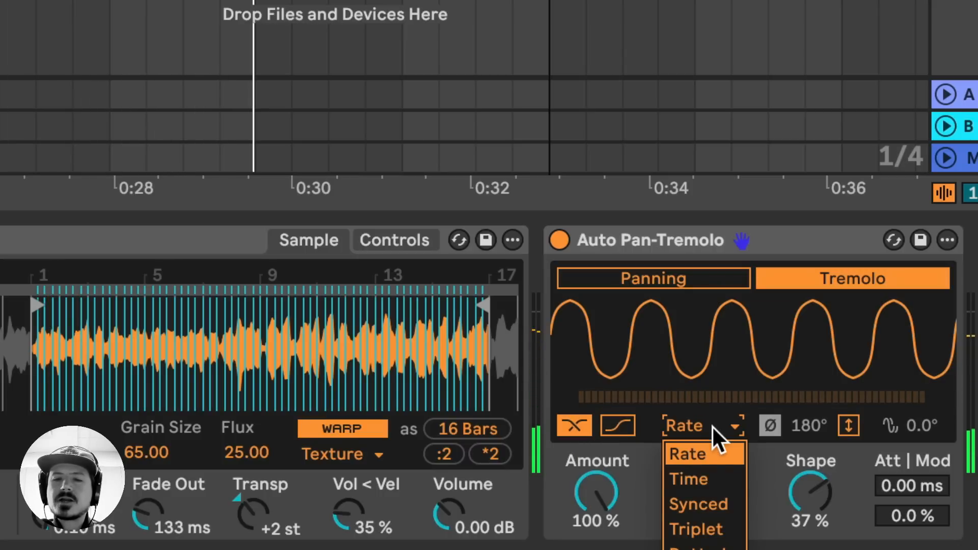
pyautogui.click(710, 503)
pyautogui.moveTo(697, 488); pyautogui.dragTo(696, 453)
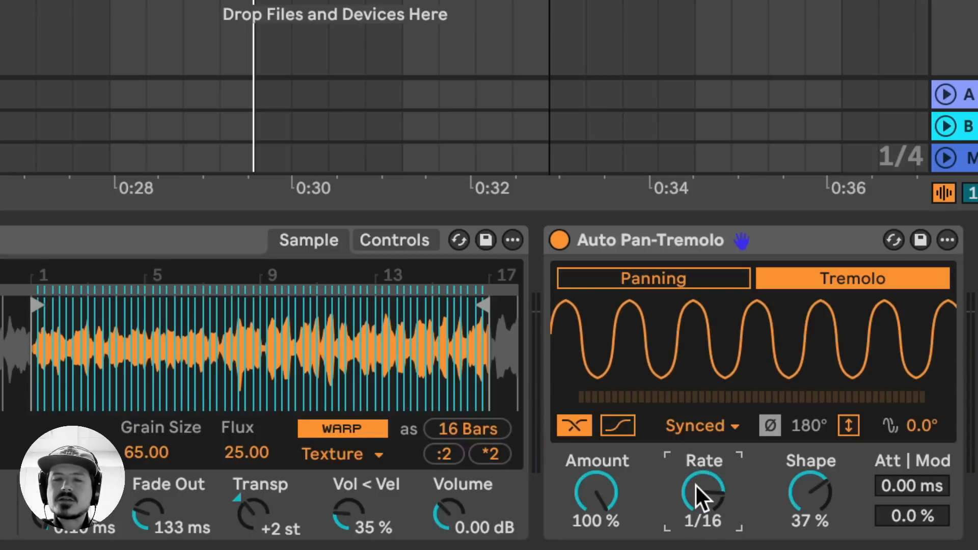
pyautogui.press('space')
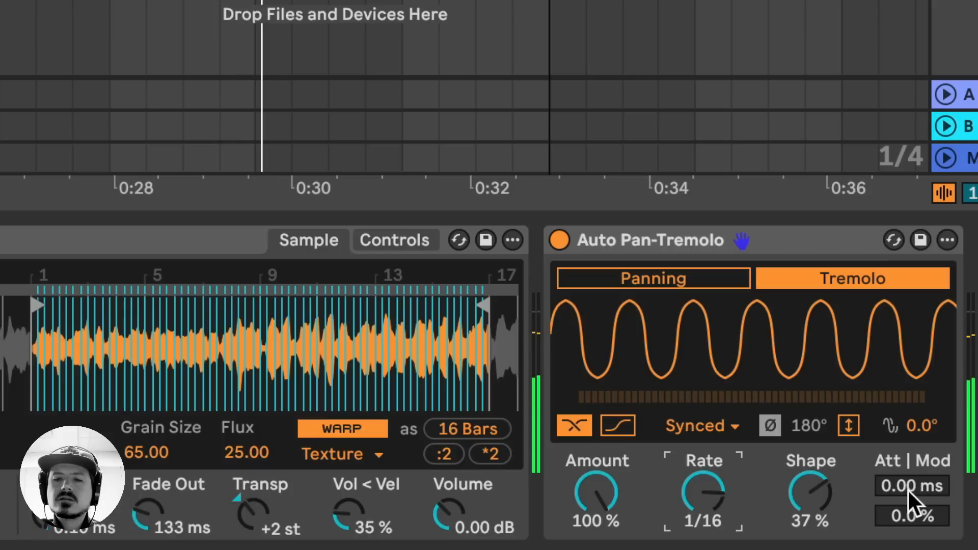
pyautogui.moveTo(906, 489)
pyautogui.mouseDown()
pyautogui.moveTo(907, 463)
pyautogui.moveTo(905, 504)
pyautogui.moveTo(905, 489)
pyautogui.mouseUp()
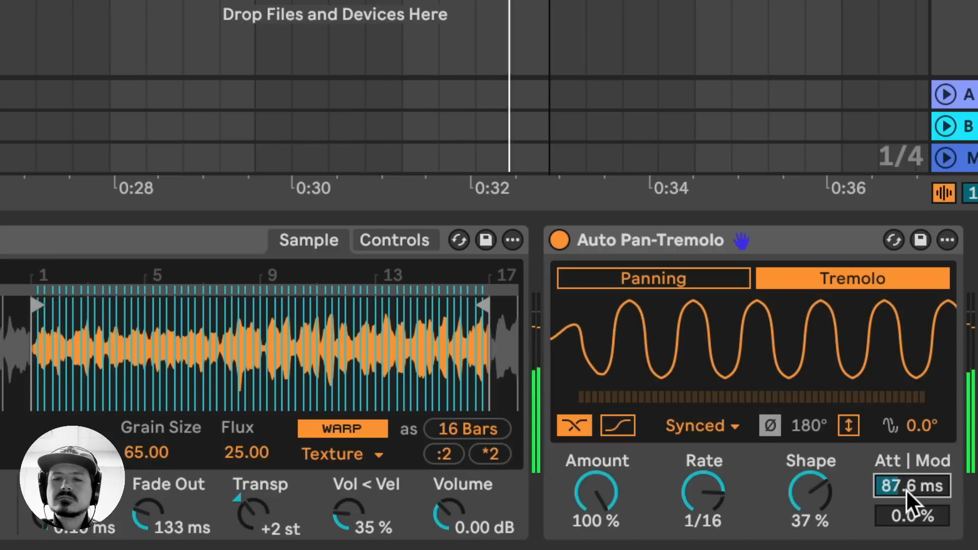
# Step: Turn on the Simpler track tremolo's S-curve mode alongside its crossing-curves mode and stop playback
pyautogui.click(620, 425)
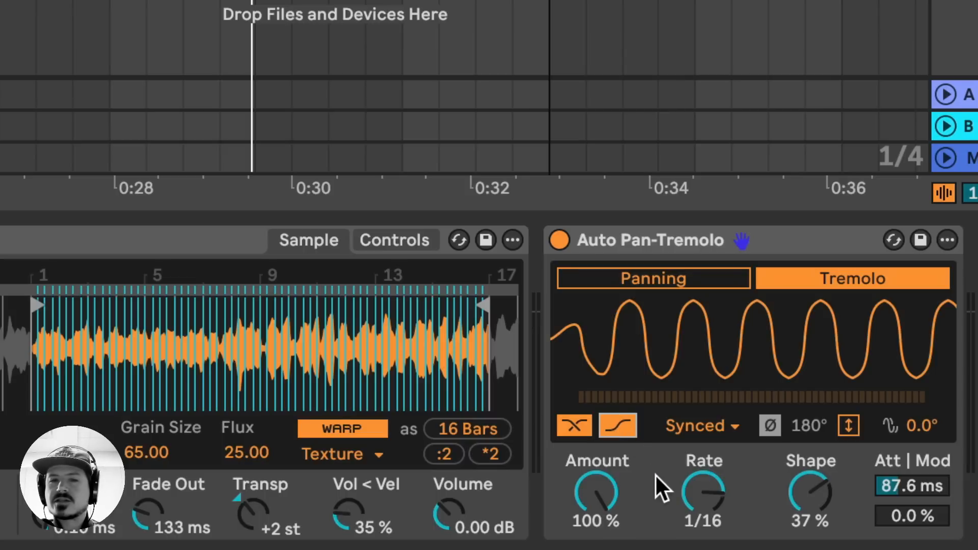
pyautogui.press('space')
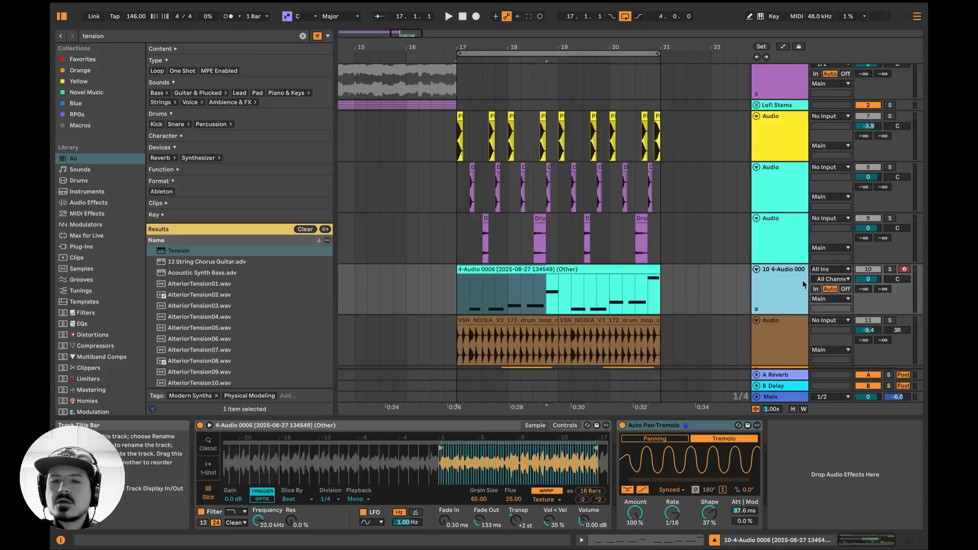
# Step: Insert a new MIDI track below the violin track and load the Tension instrument onto it
pyautogui.scroll(-5, 778, 347)
pyautogui.click(777, 307)
pyautogui.rightClick(778, 307)
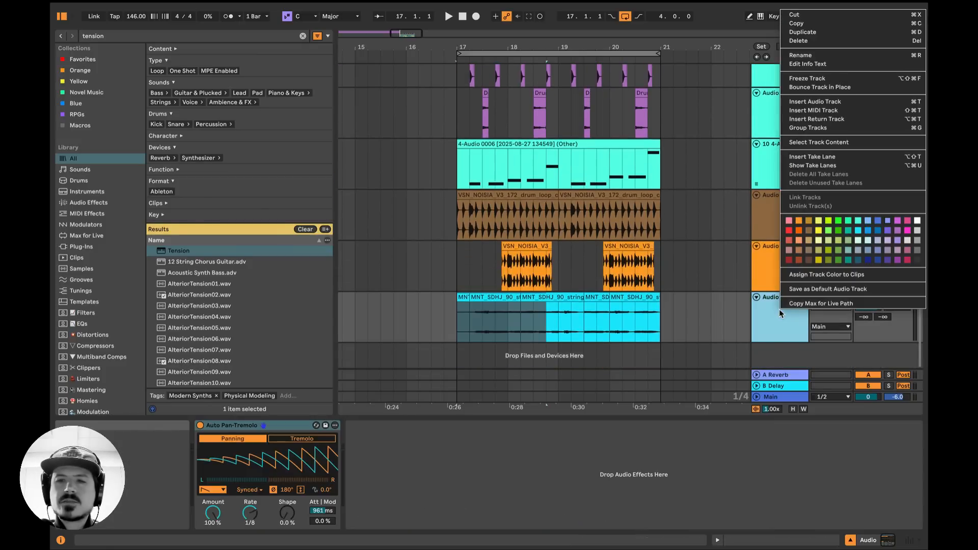
pyautogui.click(812, 111)
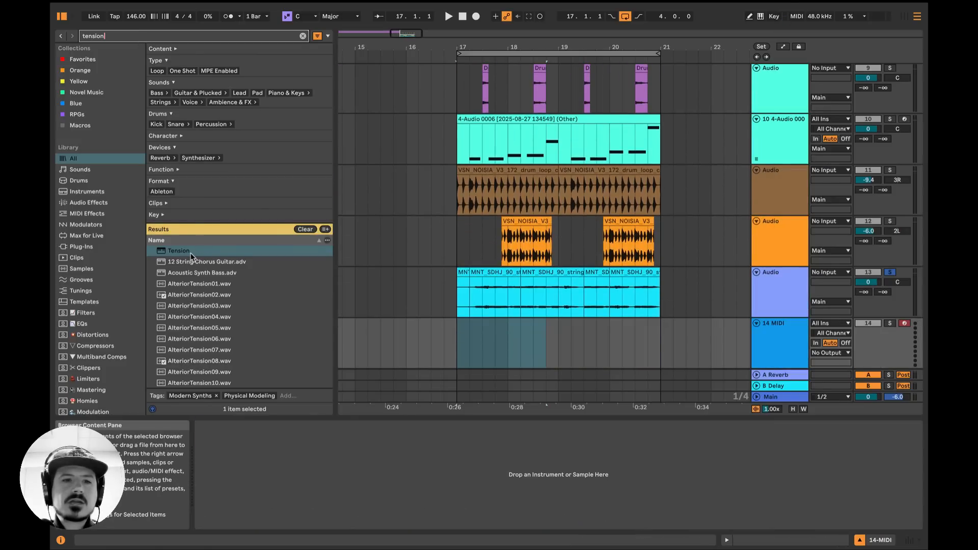
pyautogui.moveTo(179, 251); pyautogui.dragTo(485, 337)
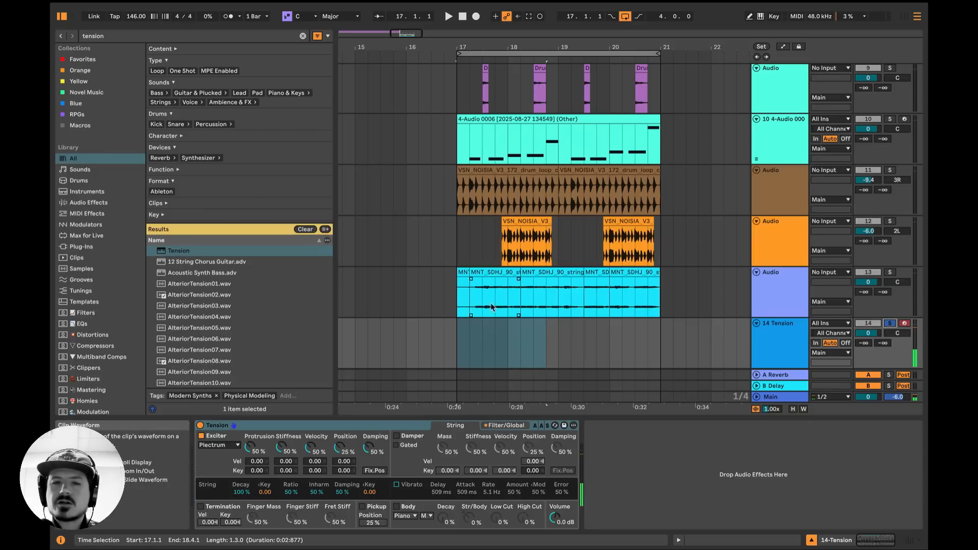
# Step: Record a chord progression on the Tension track, starting at bar 17
pyautogui.click(459, 335)
pyautogui.click(460, 352)
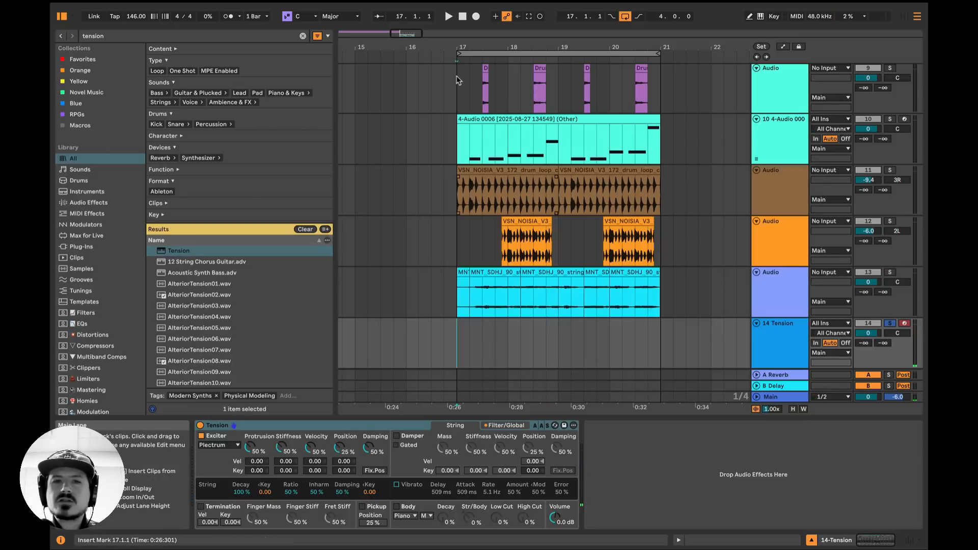
pyautogui.click(476, 16)
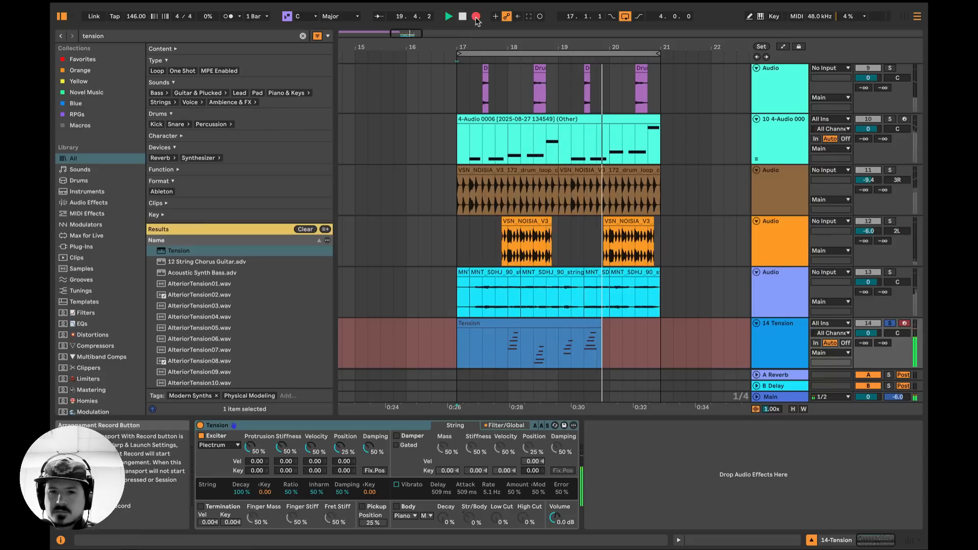
pyautogui.press('space')
# Step: Trim the empty beginning of the recorded Tension clip so it starts at 17.4.1
pyautogui.click(494, 354)
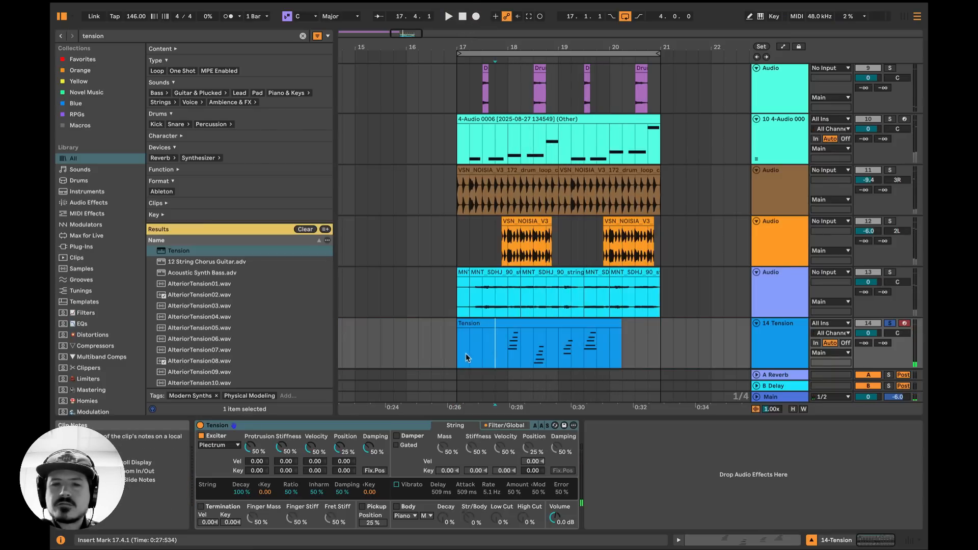
pyautogui.moveTo(459, 349); pyautogui.dragTo(591, 348)
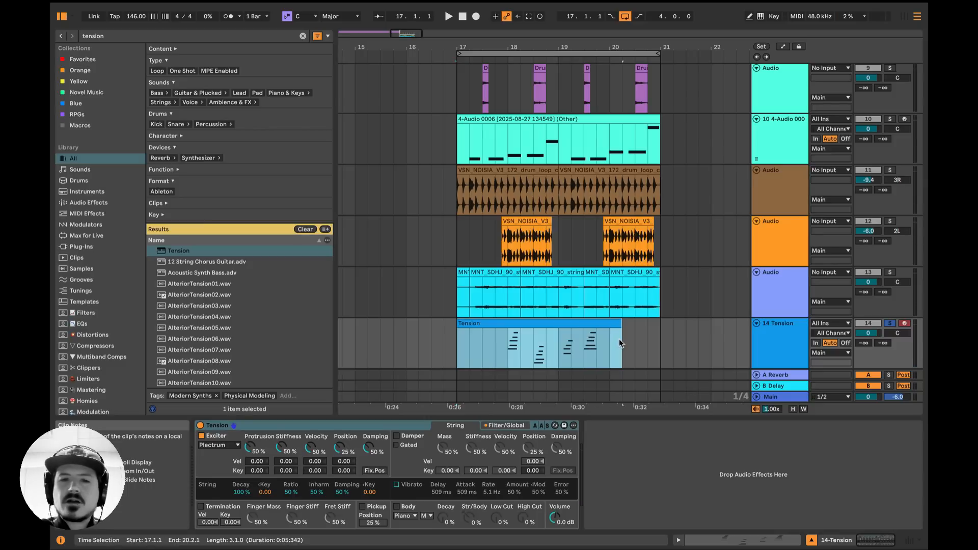
pyautogui.moveTo(458, 324); pyautogui.dragTo(492, 324)
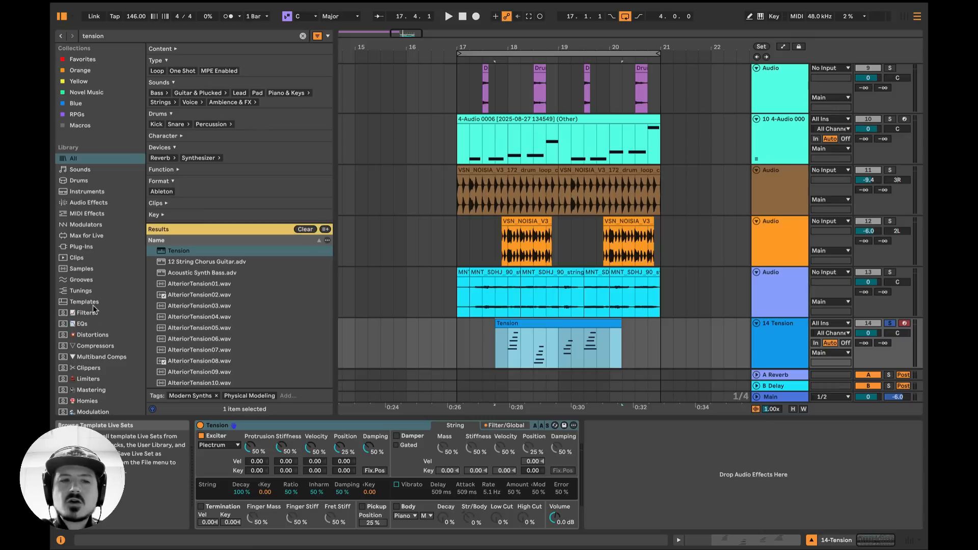
# Step: Open Splice in the browser and run Search with Sound on the Tension clip from 17.4.1 to its end
pyautogui.scroll(-10, 93, 304)
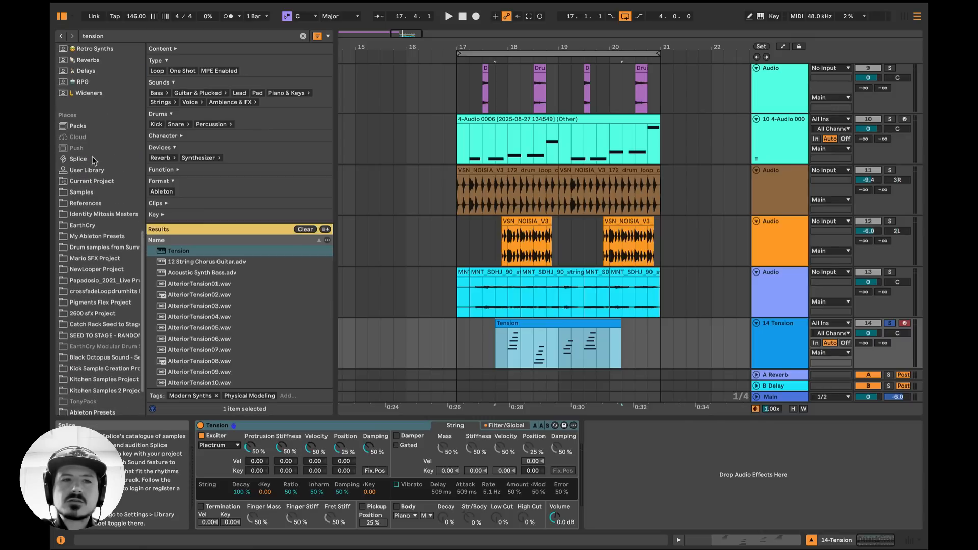
pyautogui.click(92, 158)
pyautogui.click(276, 321)
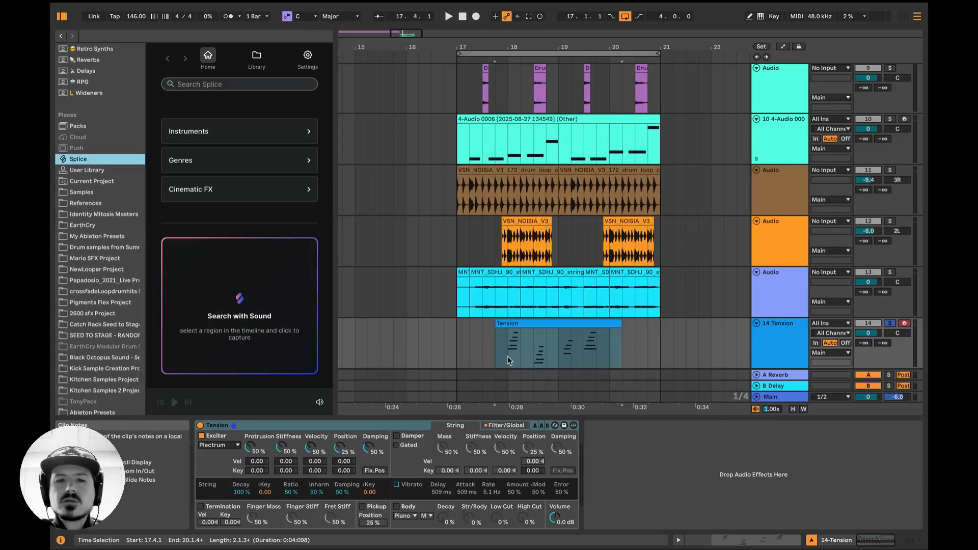
pyautogui.moveTo(496, 350); pyautogui.dragTo(609, 350)
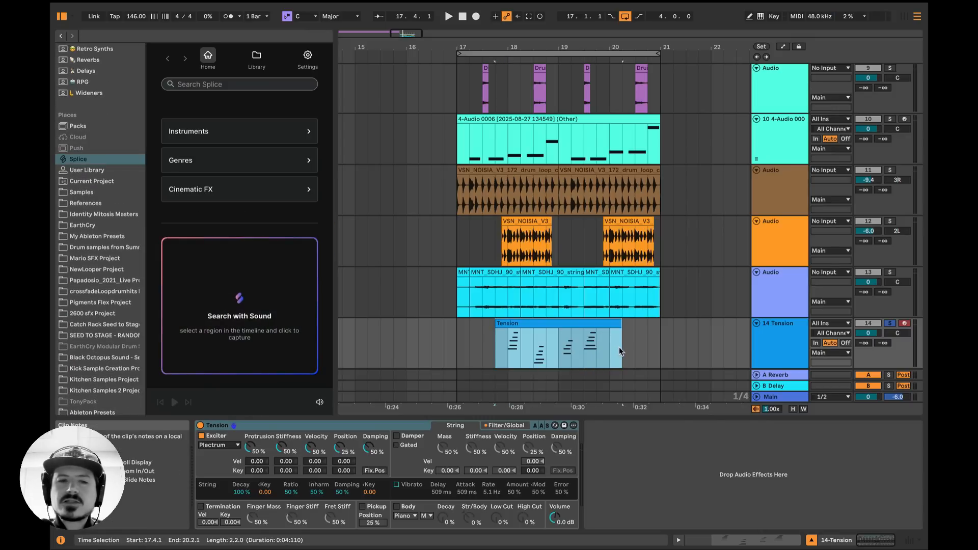
pyautogui.click(242, 313)
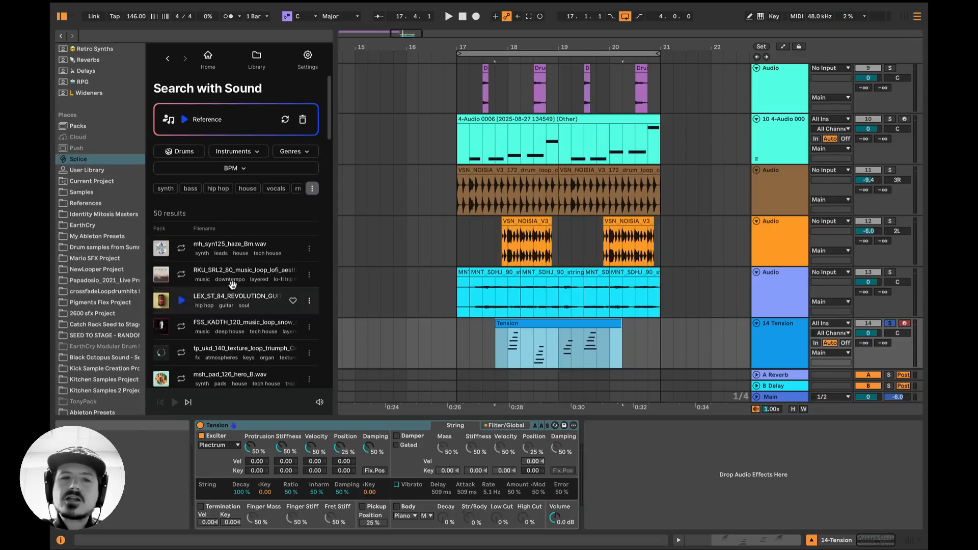
# Step: Audition several matching Splice loops, including RKU_SRL2_80, FSS_KADTH_120, FF_THBT_128 and ct_syn60_cal_Bm
pyautogui.click(182, 249)
pyautogui.click(181, 275)
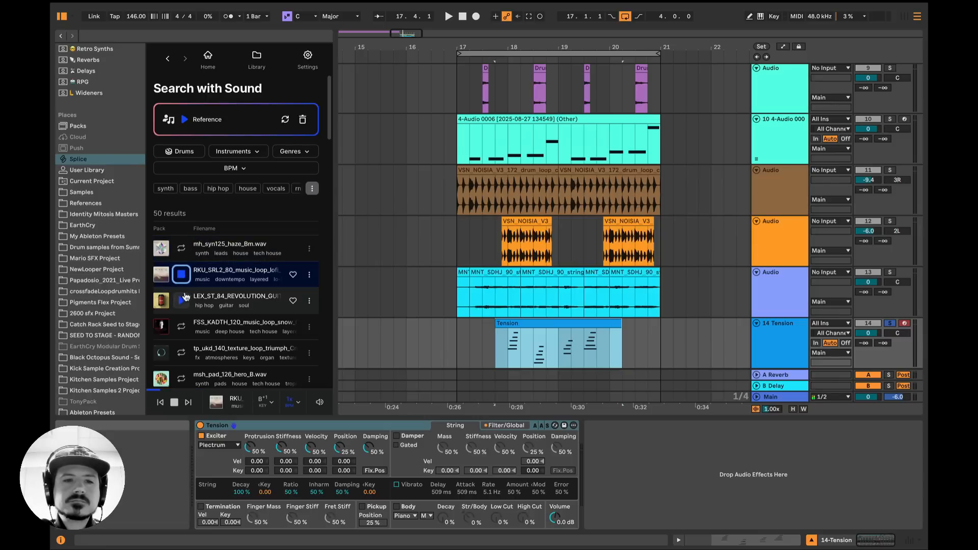
pyautogui.click(181, 326)
pyautogui.click(181, 351)
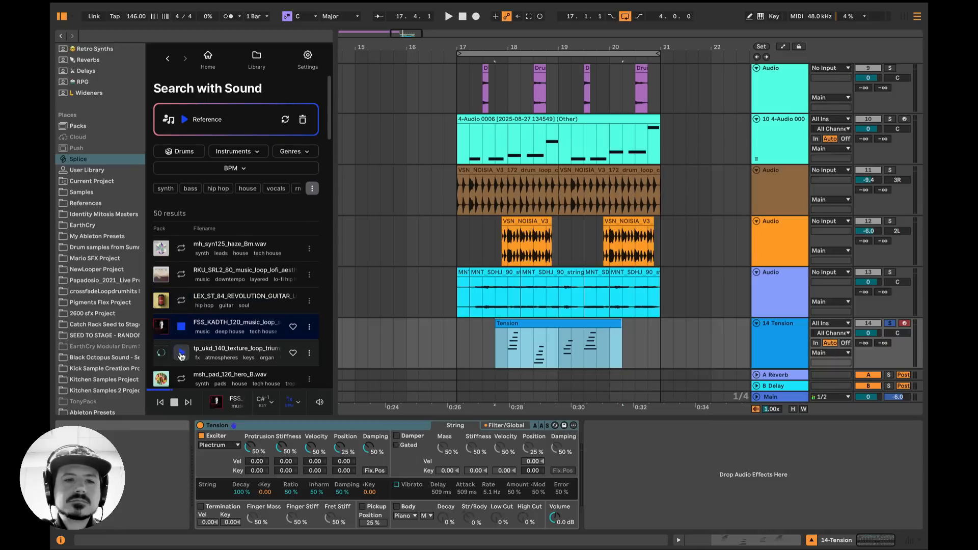
pyautogui.scroll(-5, 183, 305)
pyautogui.click(182, 238)
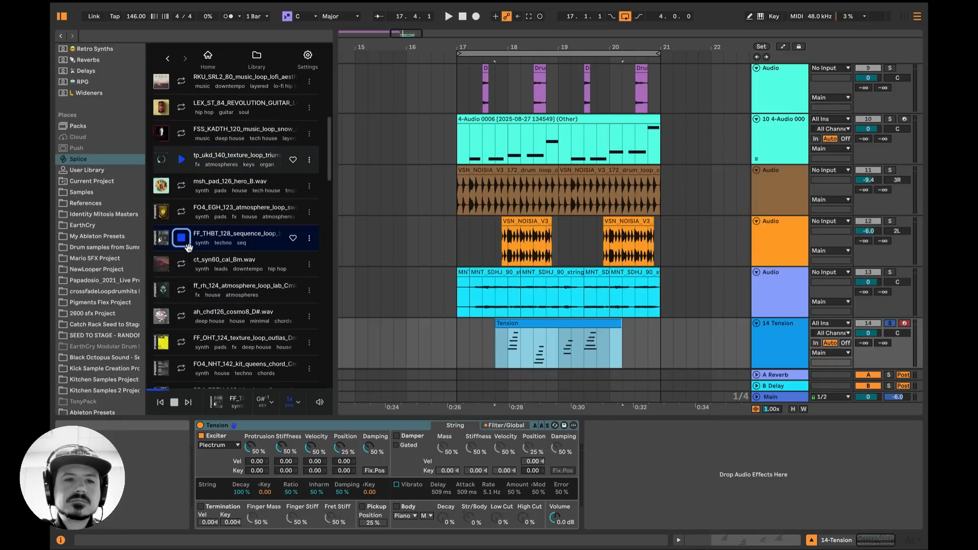
pyautogui.press('Down')
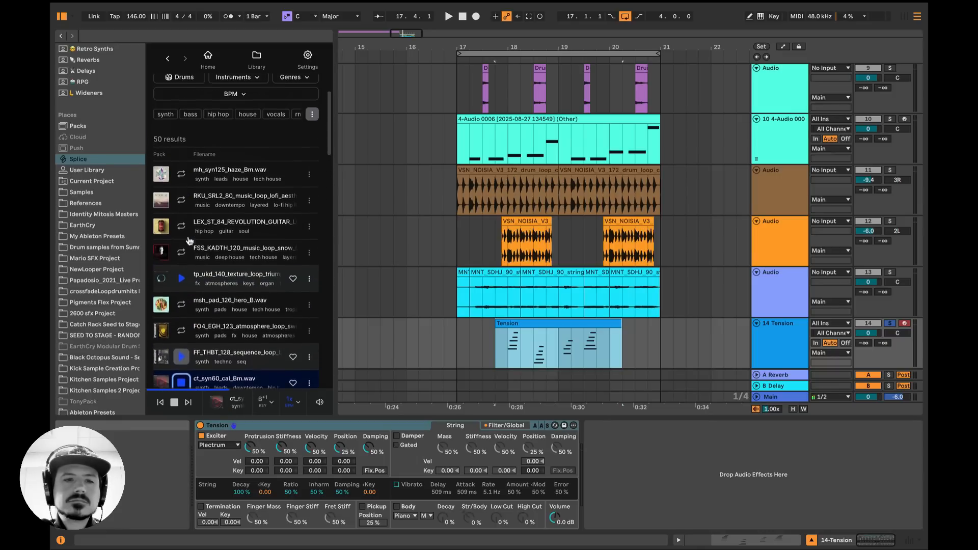
# Step: Place the RKU_SRL2_80_music_loop_lofi_aesthetics_Bm loop on its own track across bars 17 to 21 and play it with the beat
pyautogui.scroll(2, 214, 285)
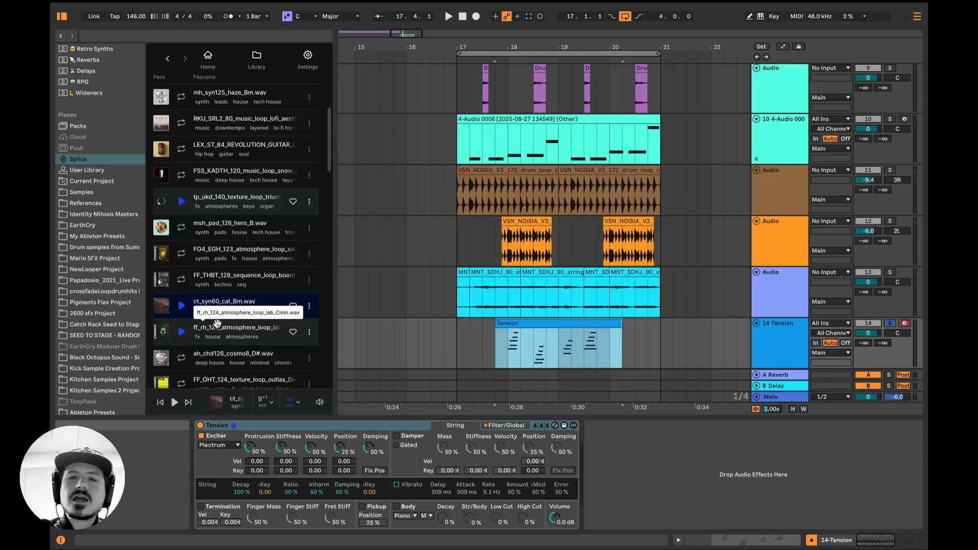
pyautogui.scroll(3, 217, 323)
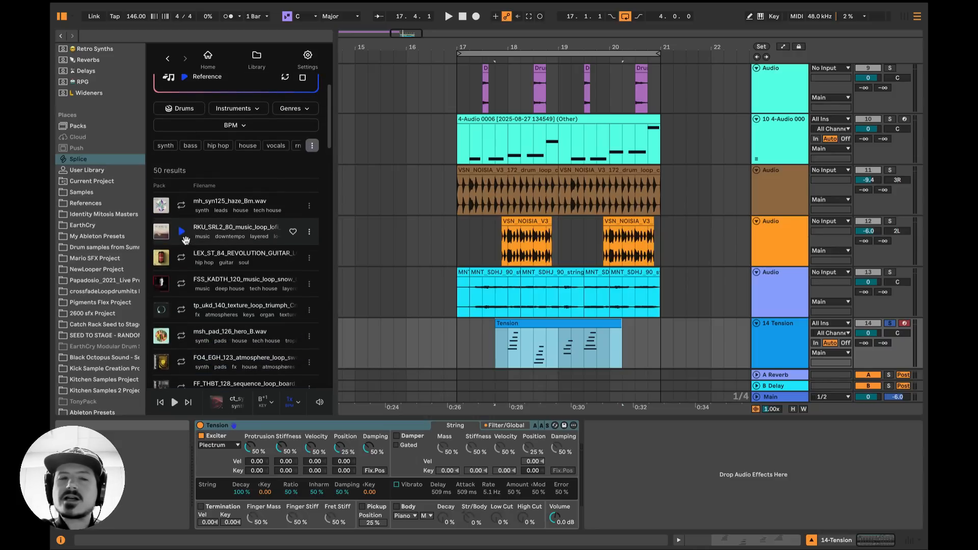
pyautogui.moveTo(186, 242); pyautogui.dragTo(533, 328)
pyautogui.click(785, 260)
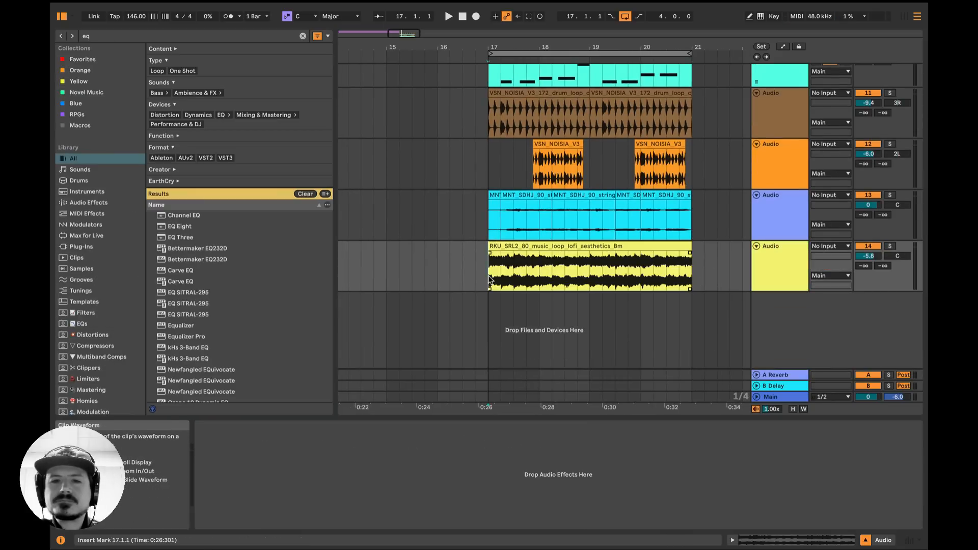
pyautogui.press('space')
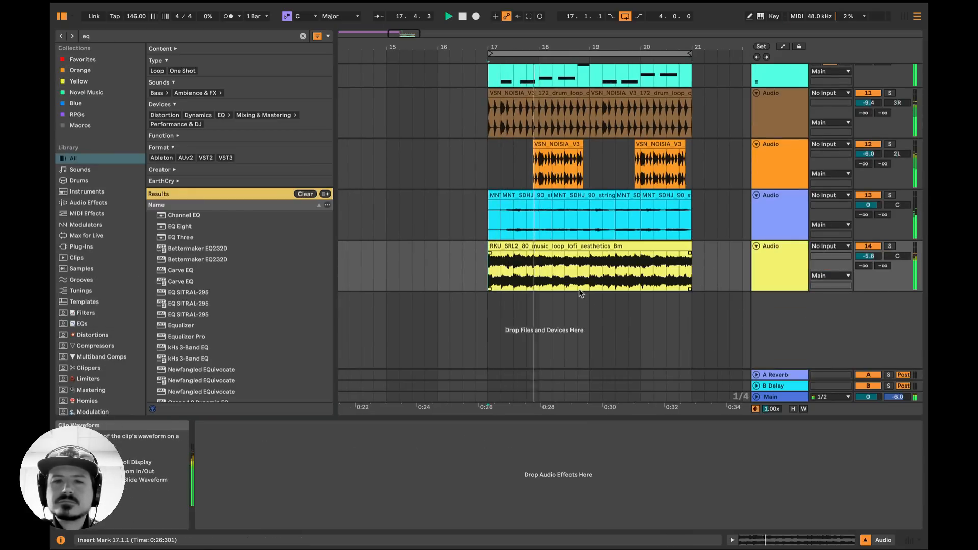
pyautogui.press('space')
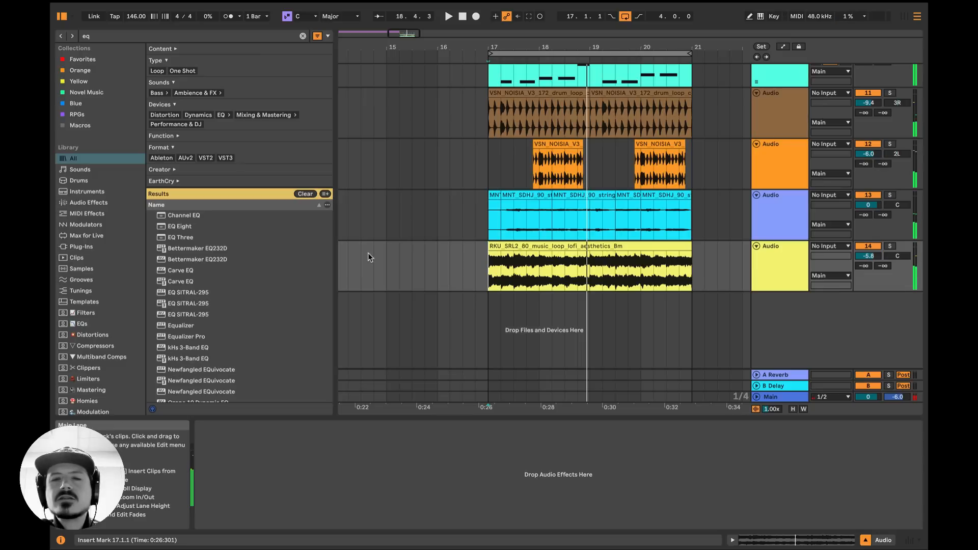
# Step: Load EQ Eight on the RKU lofi loop's track and change band 1 to a low-cut filter
pyautogui.moveTo(168, 227); pyautogui.dragTo(529, 278)
pyautogui.moveTo(451, 257); pyautogui.dragTo(515, 264)
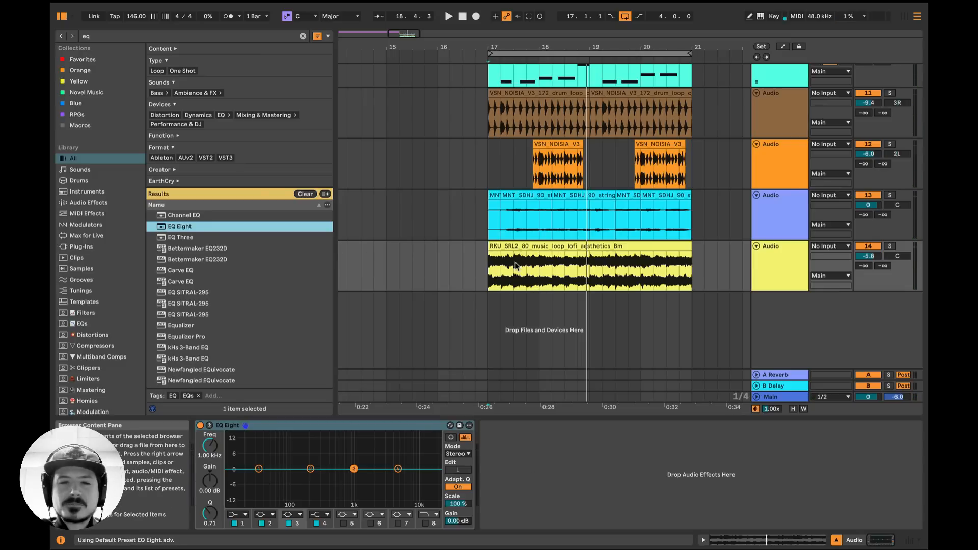
pyautogui.click(244, 515)
pyautogui.click(238, 452)
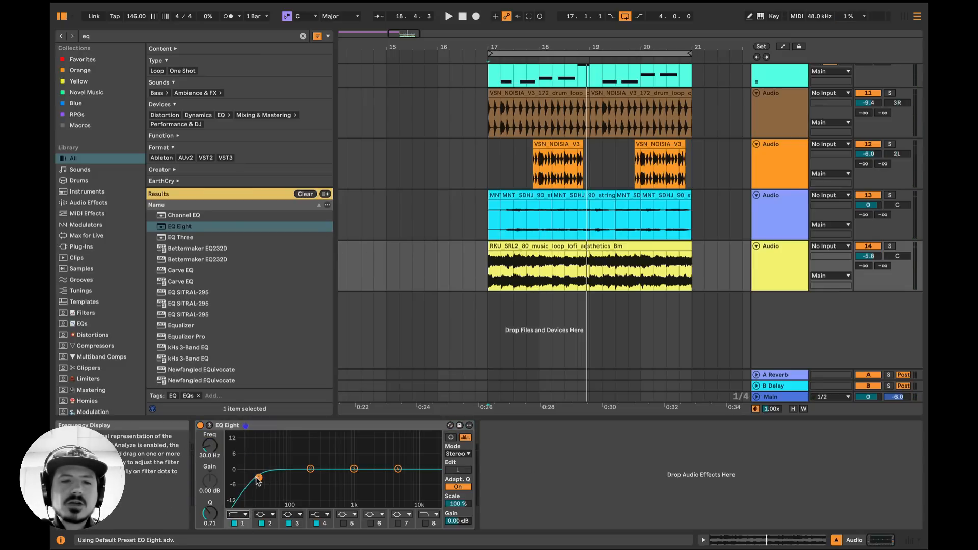
# Step: Raise EQ Eight's band 1 low cut to 861 Hz and audition the filtered loop with the beat
pyautogui.press('space')
pyautogui.moveTo(259, 477); pyautogui.dragTo(350, 475)
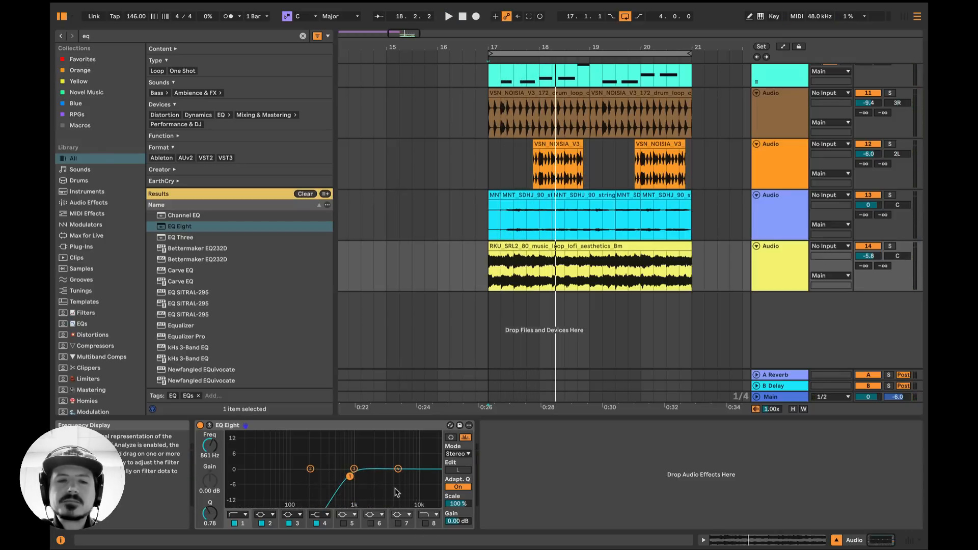
pyautogui.press('space')
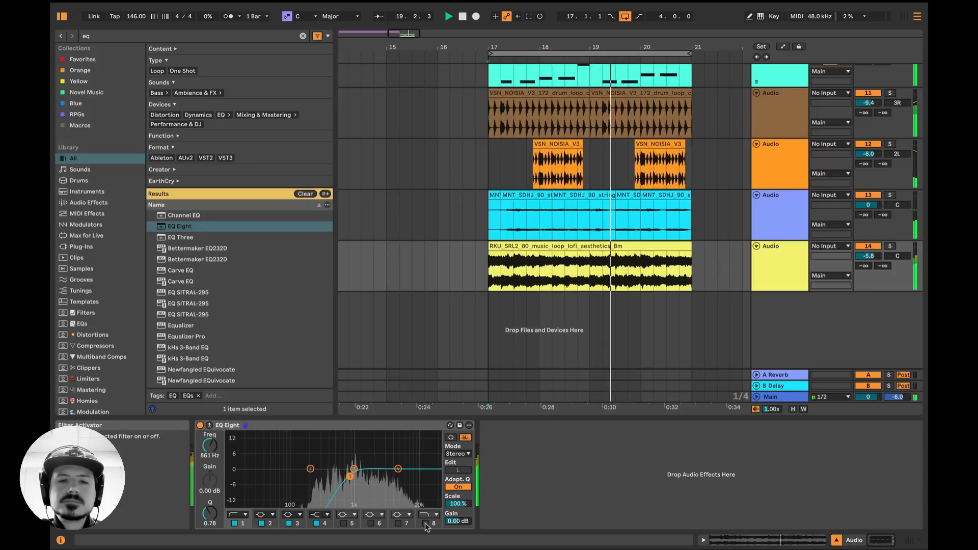
pyautogui.press('space')
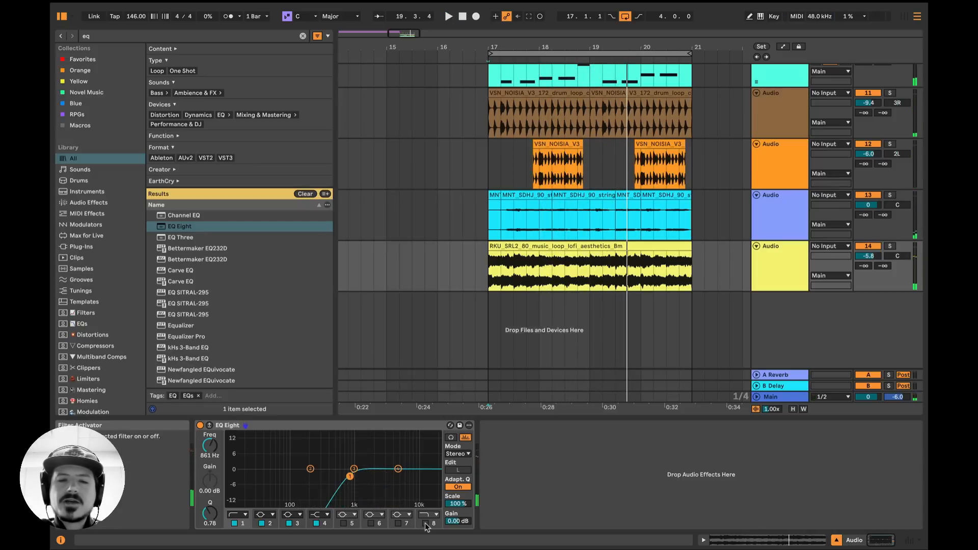
# Step: Enable band 8 as a high cut at 2.67 kHz and set band 1's low cut to 808 Hz during playback
pyautogui.click(426, 523)
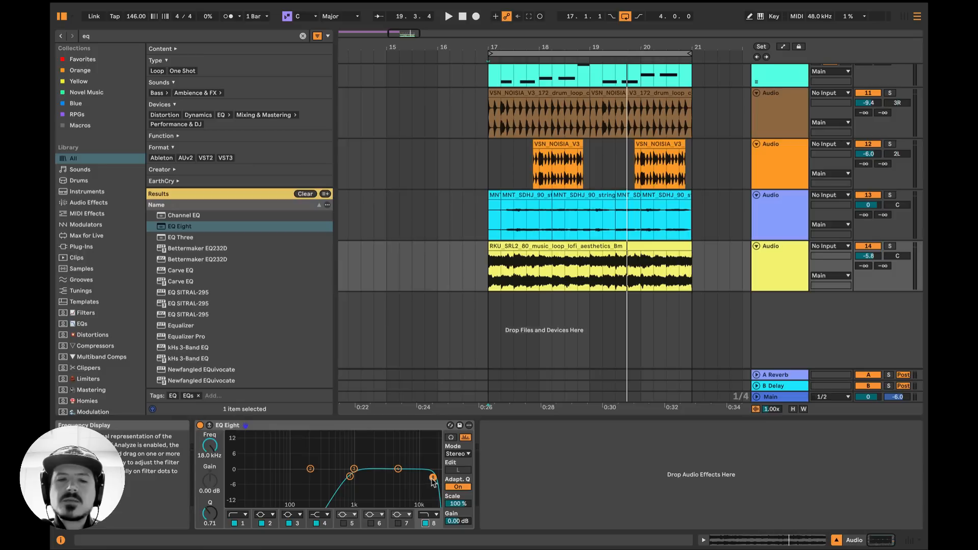
pyautogui.press('space')
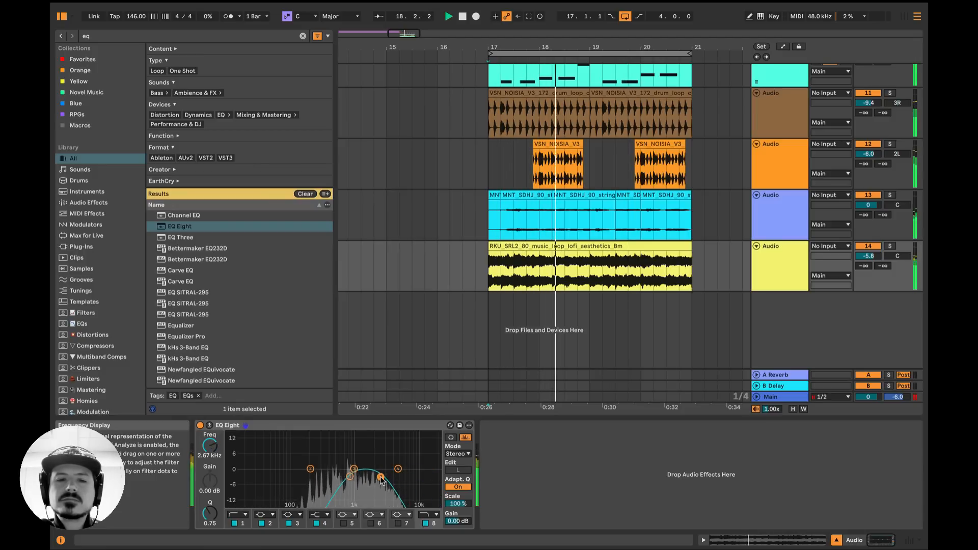
pyautogui.click(348, 477)
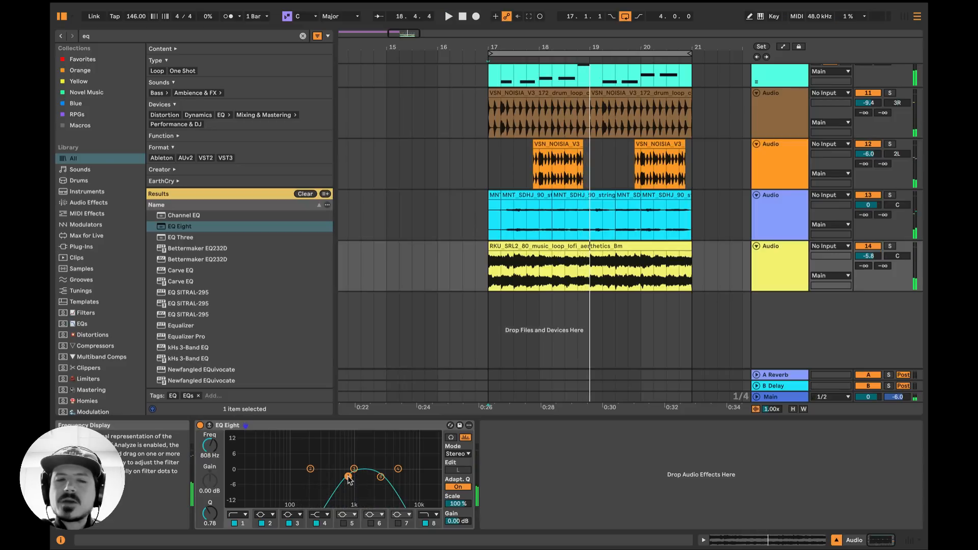
# Step: Switch EQ Eight to its B comparison state and make band 1 a low cut at 681 Hz
pyautogui.rightClick(367, 426)
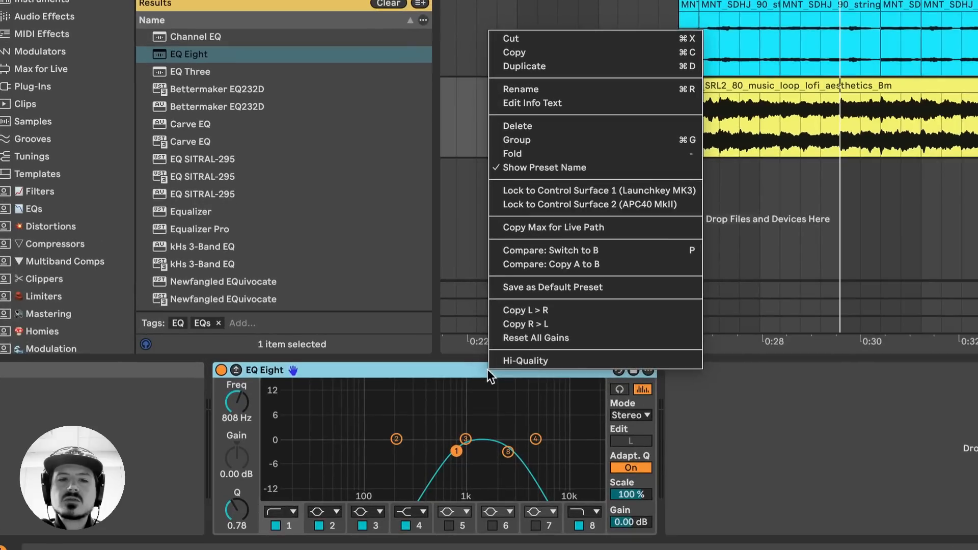
pyautogui.click(448, 369)
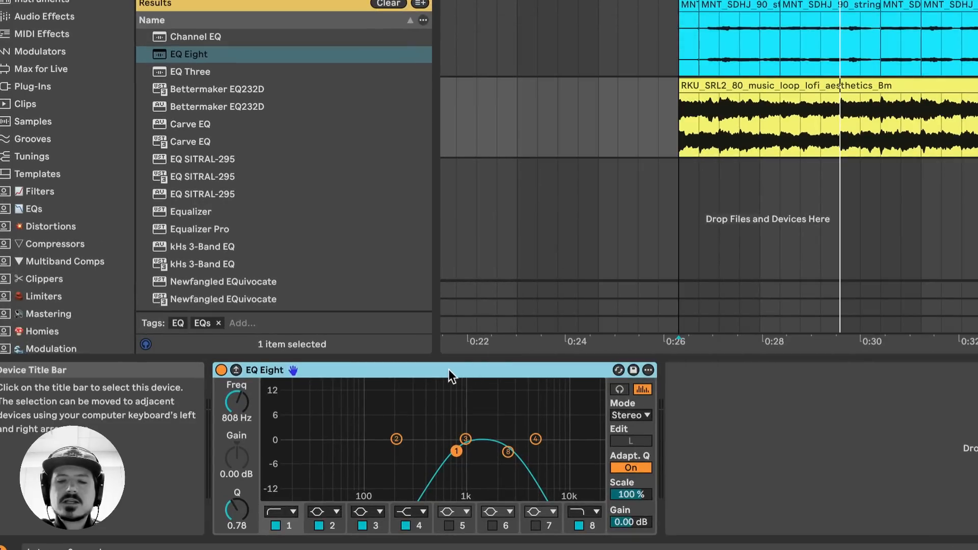
pyautogui.press('p')
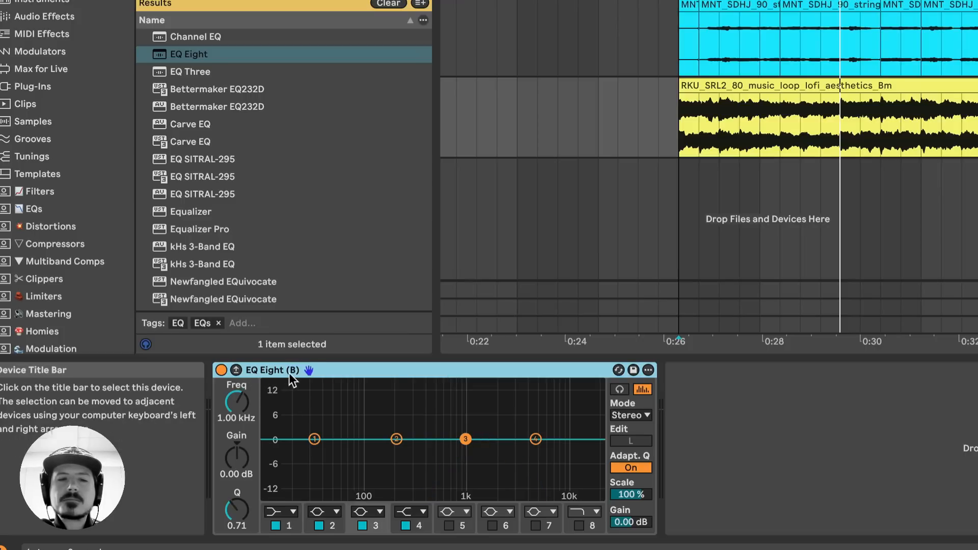
pyautogui.click(281, 510)
pyautogui.click(281, 414)
pyautogui.moveTo(313, 453); pyautogui.dragTo(444, 455)
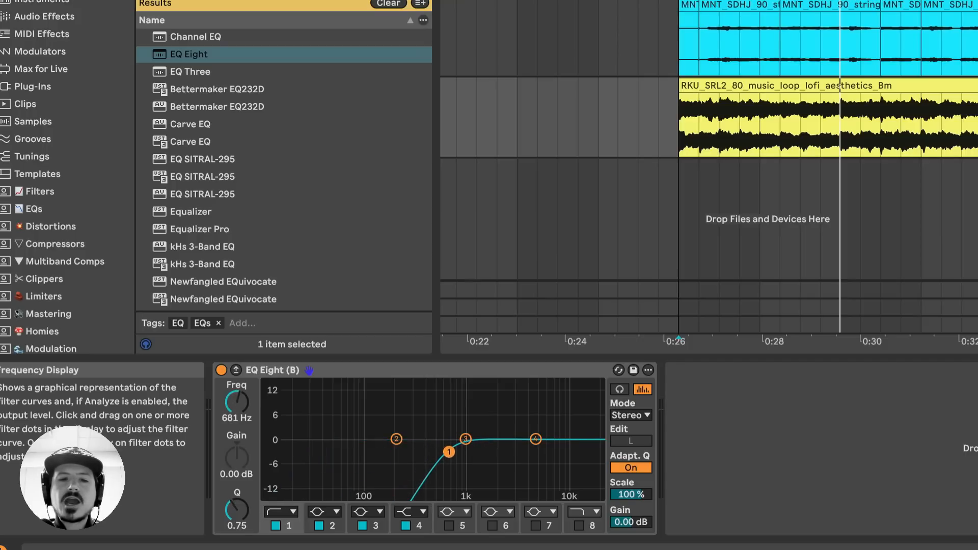
# Step: Toggle EQ Eight repeatedly between its A and B comparison states with playback stopped to compare the two filter curves
pyautogui.click(431, 374)
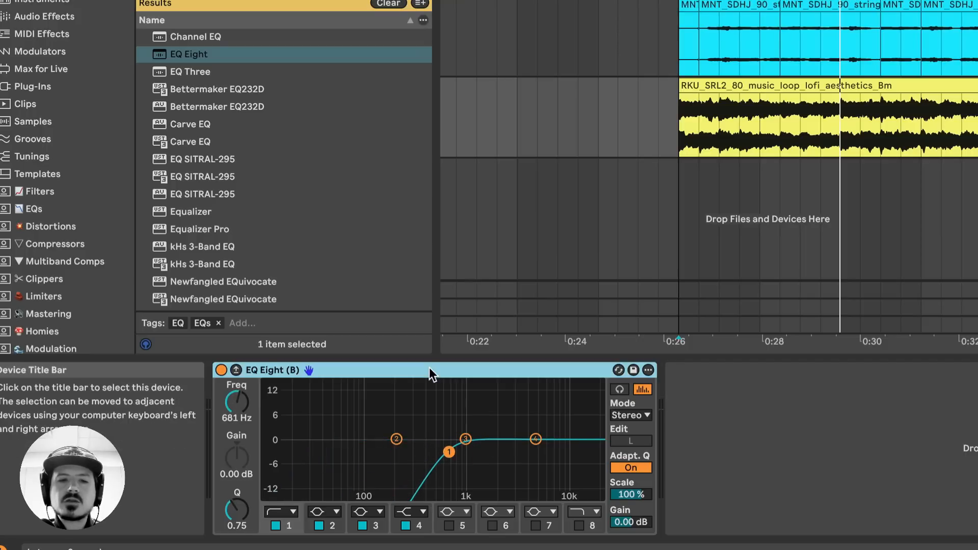
pyautogui.press('p')
pyautogui.press('p')
pyautogui.press('p')
pyautogui.press('p')
pyautogui.press('p')
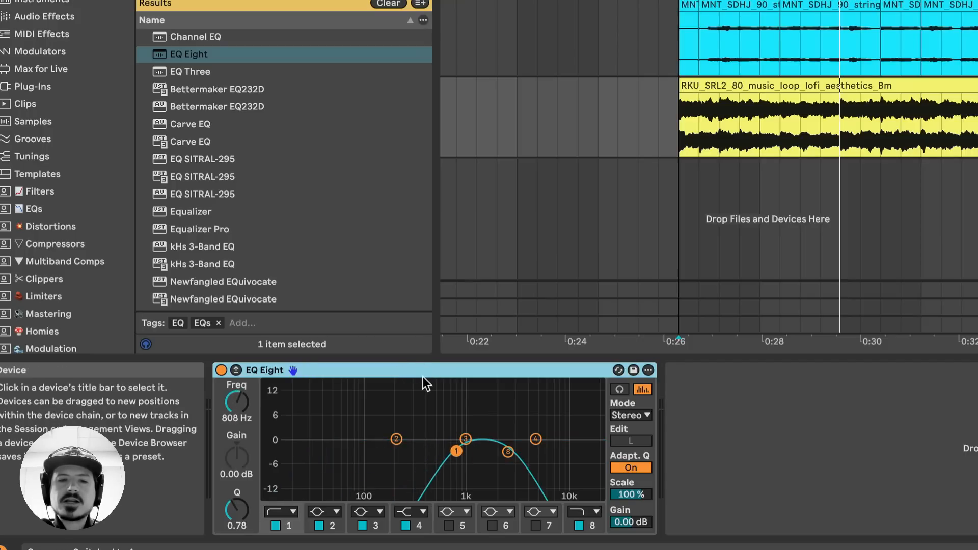
pyautogui.press('p')
pyautogui.press('p')
pyautogui.press('p')
pyautogui.press('p')
pyautogui.press('p')
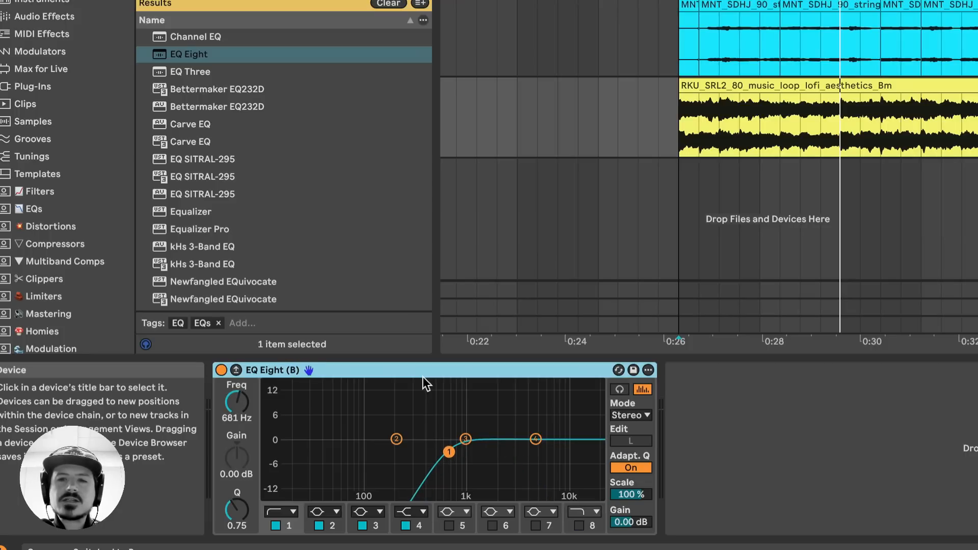
# Step: Play the RKU lofi loop from bar 17 while switching EQ Eight between its A and B states, leaving A active
pyautogui.click(674, 117)
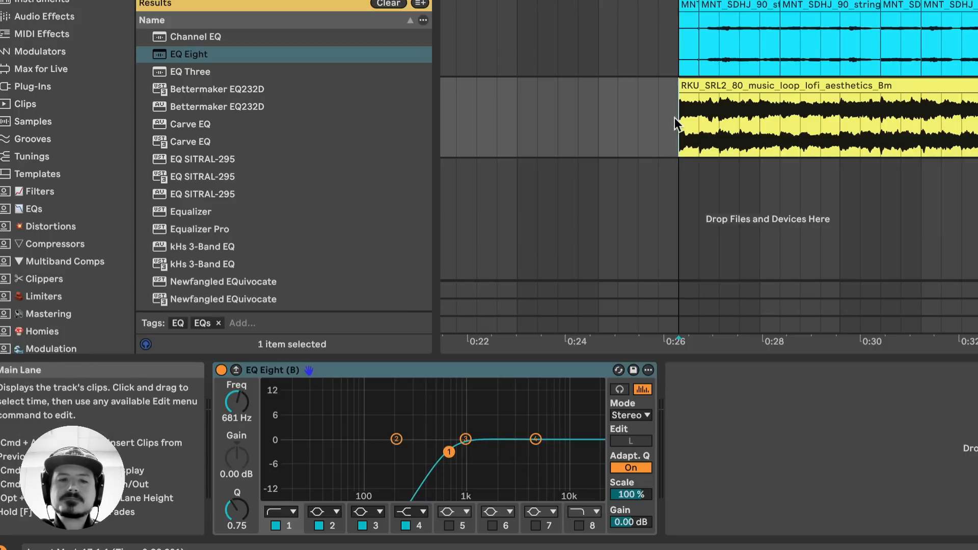
pyautogui.press('space')
pyautogui.click(509, 370)
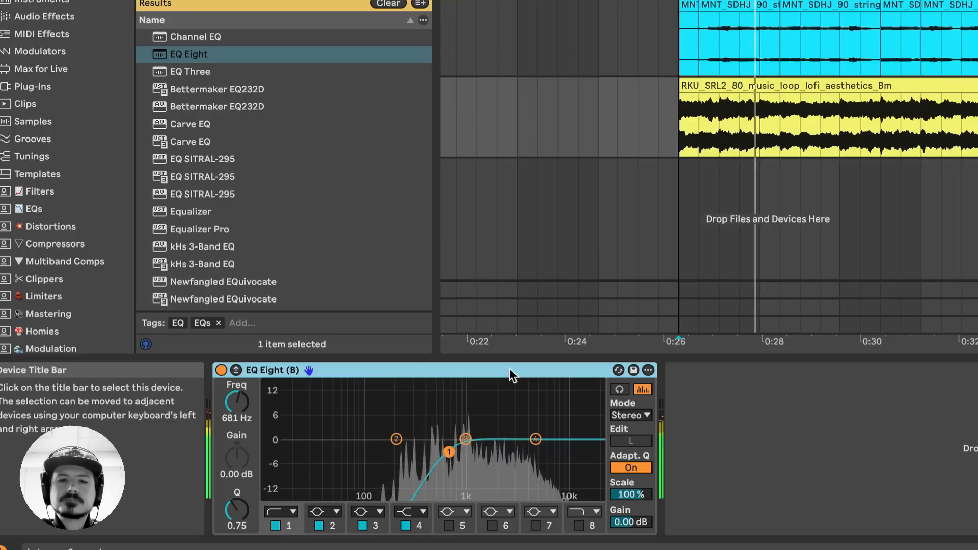
pyautogui.press('p')
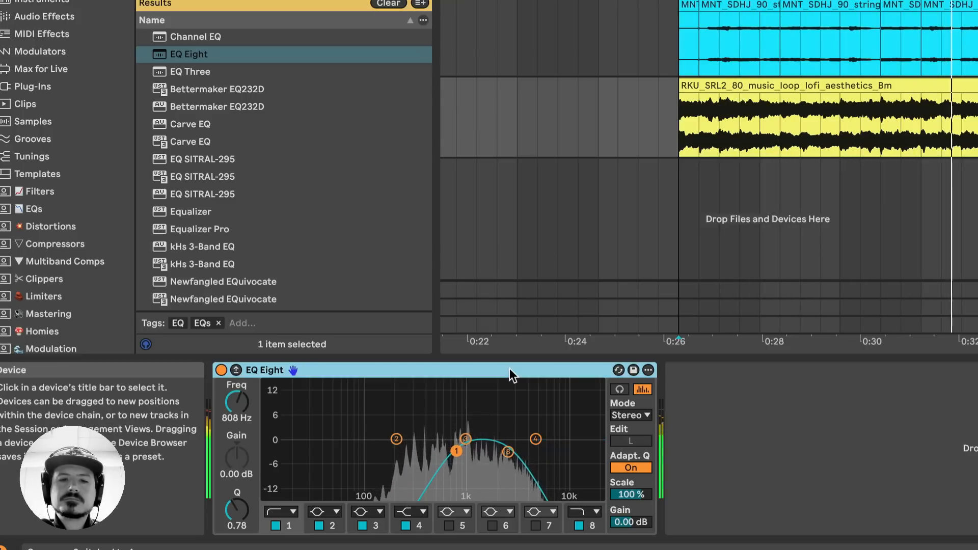
pyautogui.press('p')
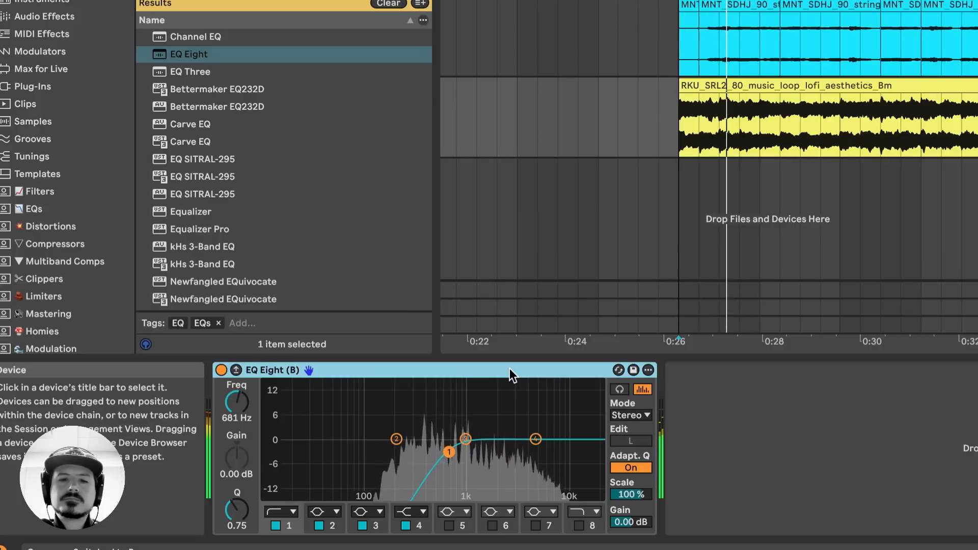
pyautogui.press('p')
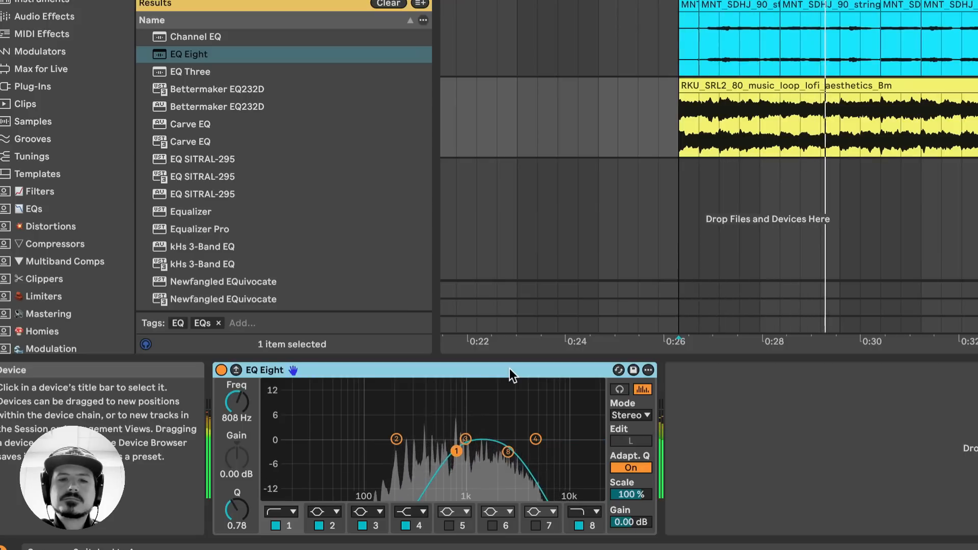
pyautogui.press('space')
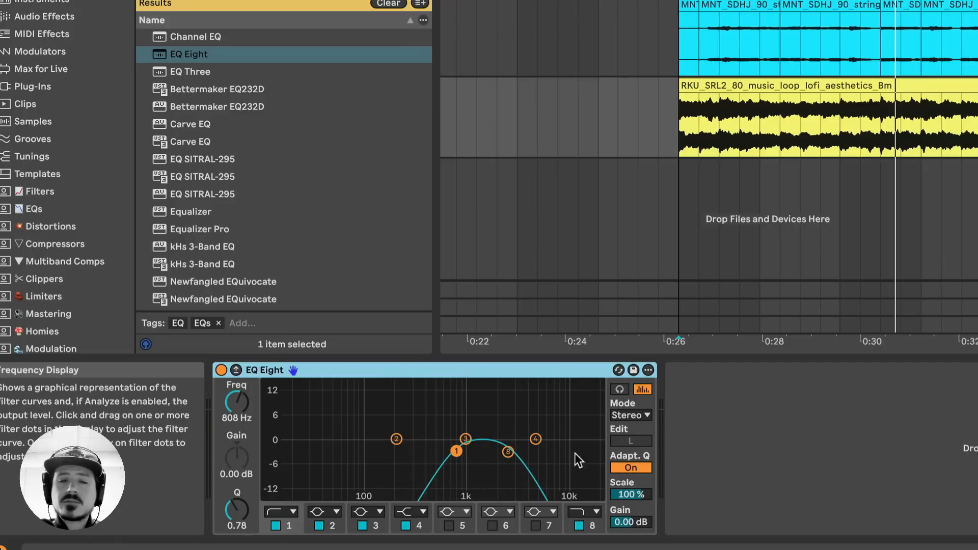
# Step: Split the RKU lofi loop clip and move its middle section a quarter note earlier, behind the short opening slice
pyautogui.click(798, 212)
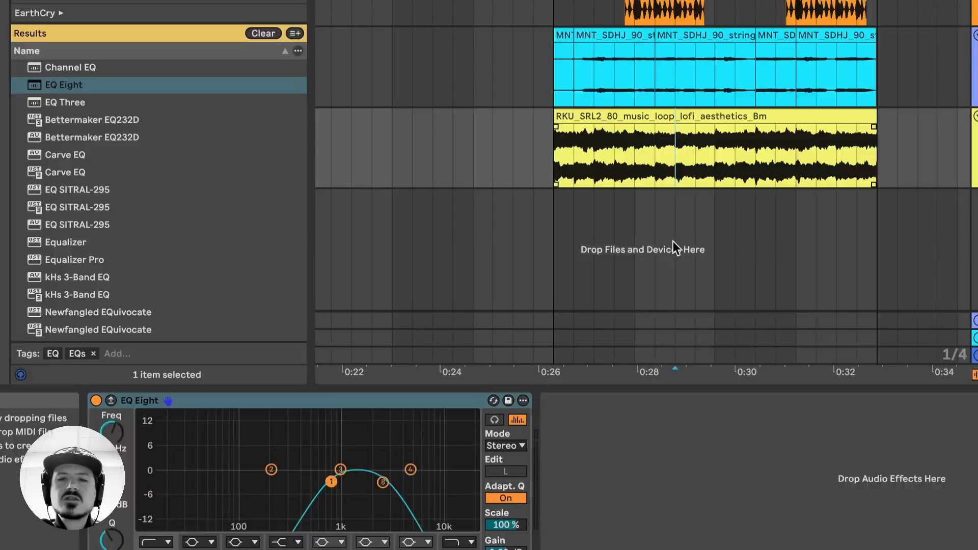
pyautogui.moveTo(865, 107); pyautogui.dragTo(878, 84)
pyautogui.moveTo(503, 175); pyautogui.dragTo(326, 181)
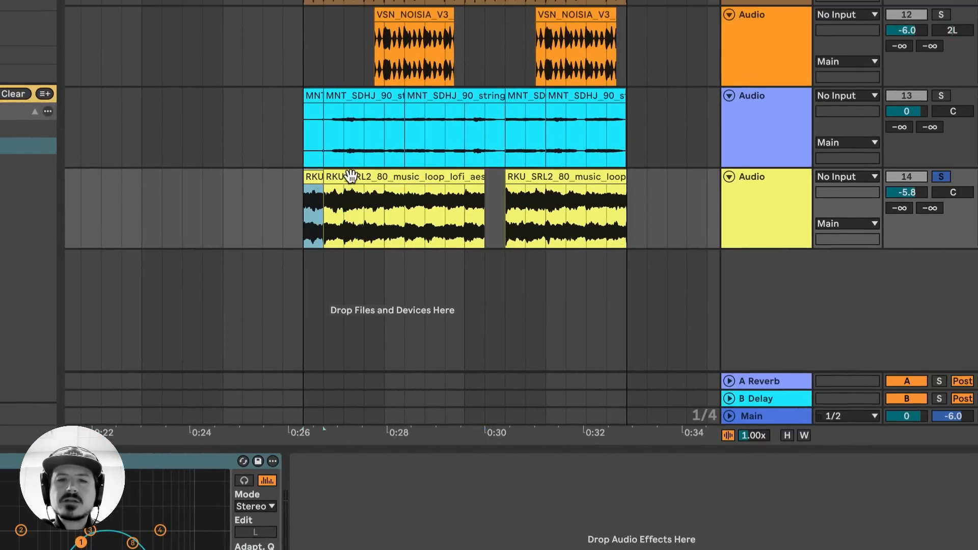
pyautogui.click(334, 174)
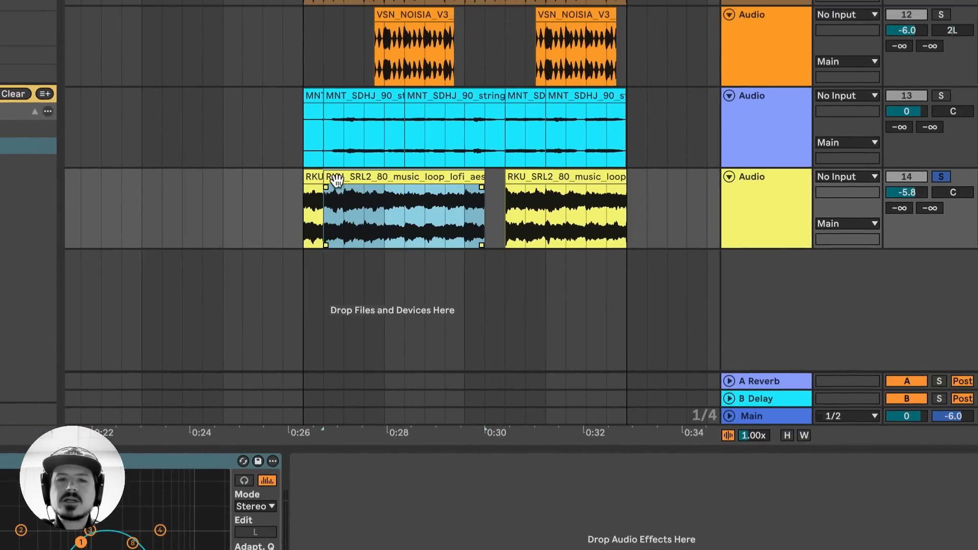
# Step: Extend the opening RKU slice by a quarter note and add a fade-out and fade-in around the seam while auditioning
pyautogui.moveTo(322, 176)
pyautogui.mouseDown()
pyautogui.moveTo(342, 192)
pyautogui.moveTo(323, 189)
pyautogui.mouseUp()
pyautogui.click(307, 208)
pyautogui.press('space')
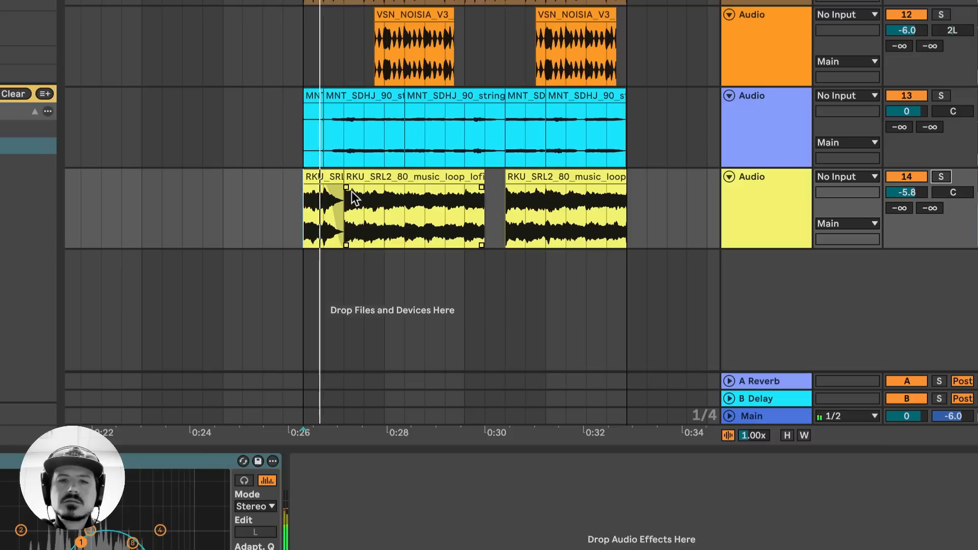
pyautogui.moveTo(346, 187); pyautogui.dragTo(376, 188)
pyautogui.press('space')
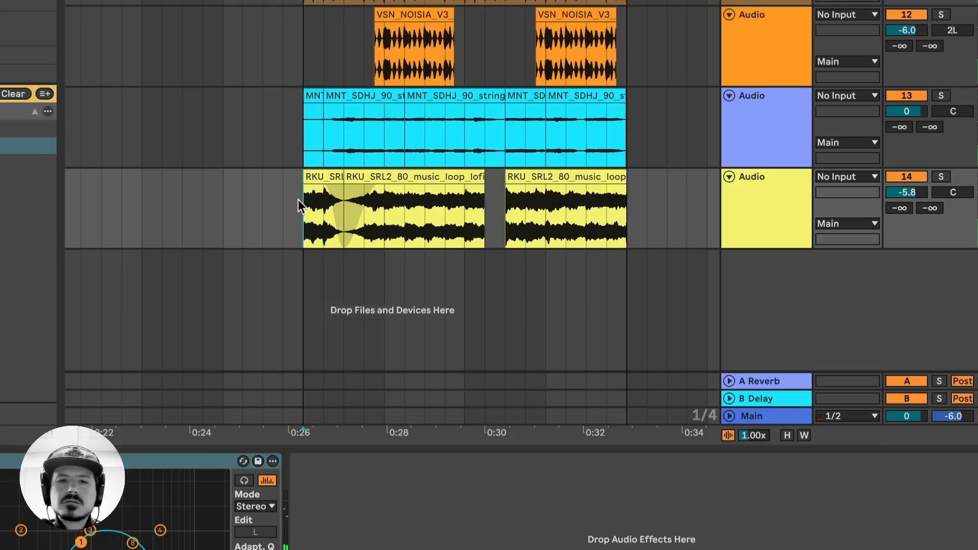
# Step: Adjust the opening slice's fade-out, duplicate the RKU loop's first bar three times to fill four bars, and audition it
pyautogui.moveTo(299, 200); pyautogui.dragTo(383, 171)
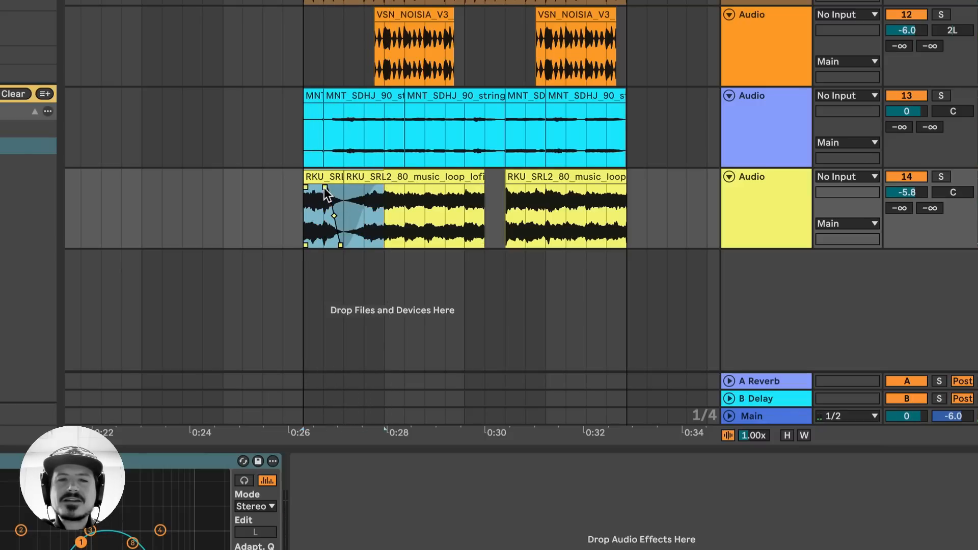
pyautogui.moveTo(324, 187); pyautogui.dragTo(382, 178)
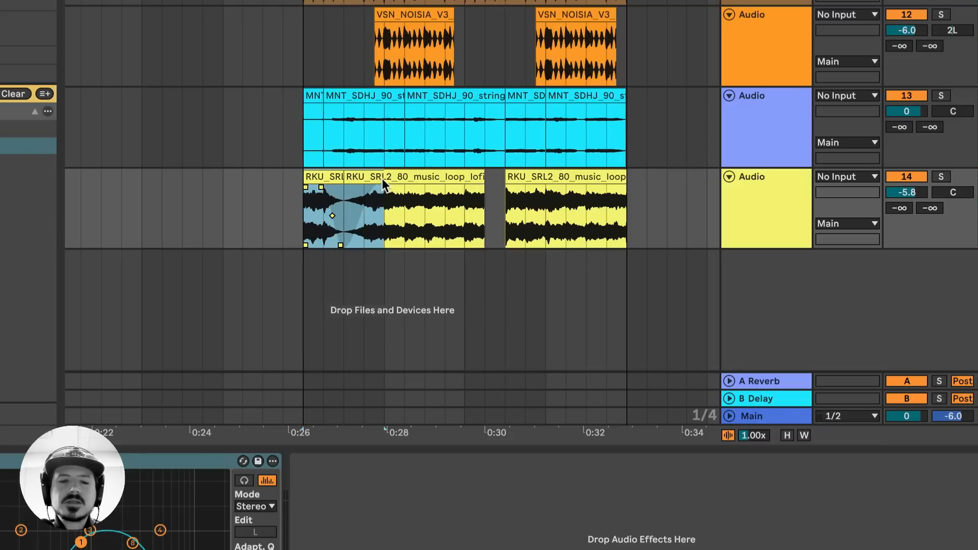
pyautogui.hotkey('ctrl', 'd')
pyautogui.hotkey('ctrl', 'd')
pyautogui.hotkey('ctrl', 'd')
pyautogui.click(311, 209)
pyautogui.press('space')
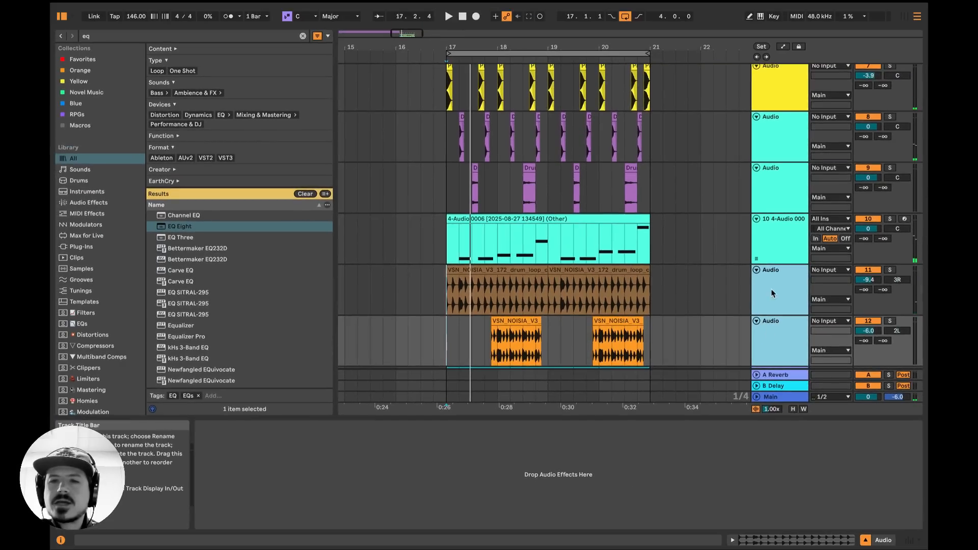
# Step: Move the two VSN_NOISIA loop tracks above the 4-Audio 0006 MIDI track and group the five drum tracks
pyautogui.moveTo(772, 293); pyautogui.dragTo(775, 211)
pyautogui.scroll(3, 777, 272)
pyautogui.keyDown('shift'); pyautogui.click(770, 143); pyautogui.keyUp('shift')
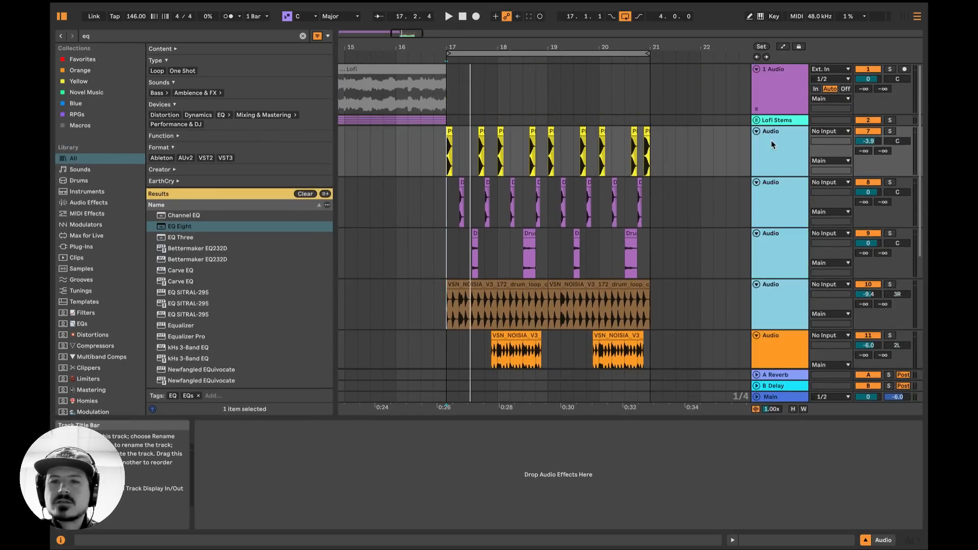
pyautogui.scroll(-2, 765, 224)
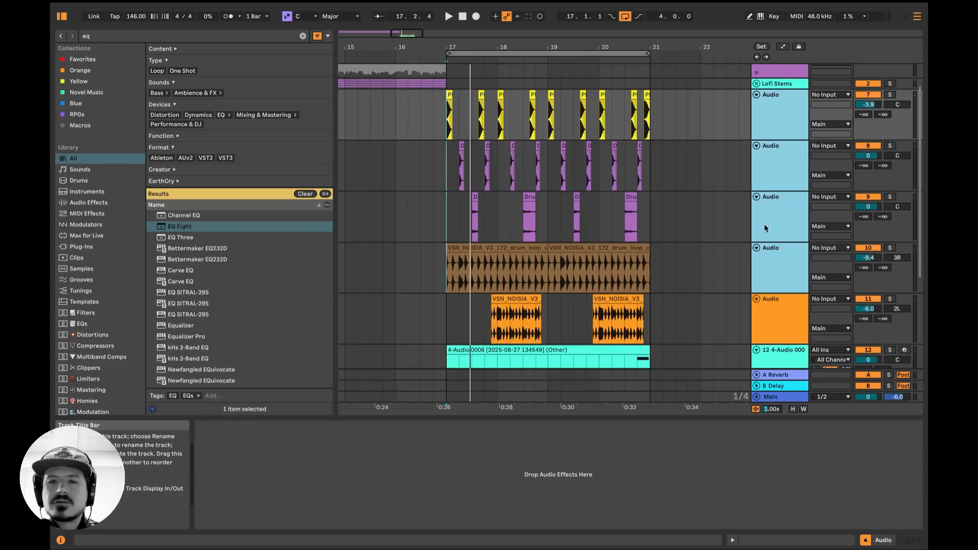
pyautogui.keyDown('shift'); pyautogui.click(774, 296); pyautogui.keyUp('shift')
pyautogui.hotkey('ctrl', 'g')
# Step: Load Roar on the drum group, set its routing to Single and raise the Stage 1 amount to 22%
pyautogui.click(179, 37)
pyautogui.write('ror')
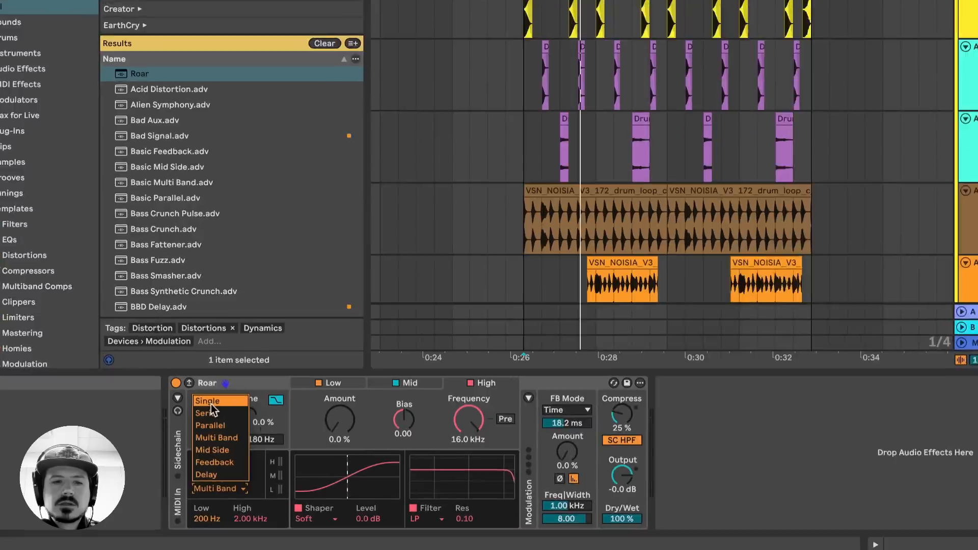
pyautogui.click(206, 502)
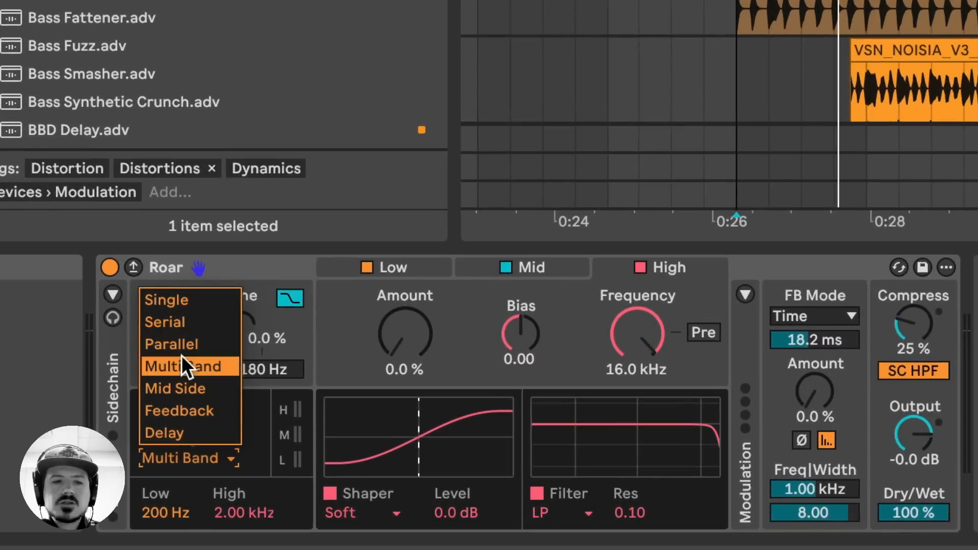
pyautogui.click(195, 299)
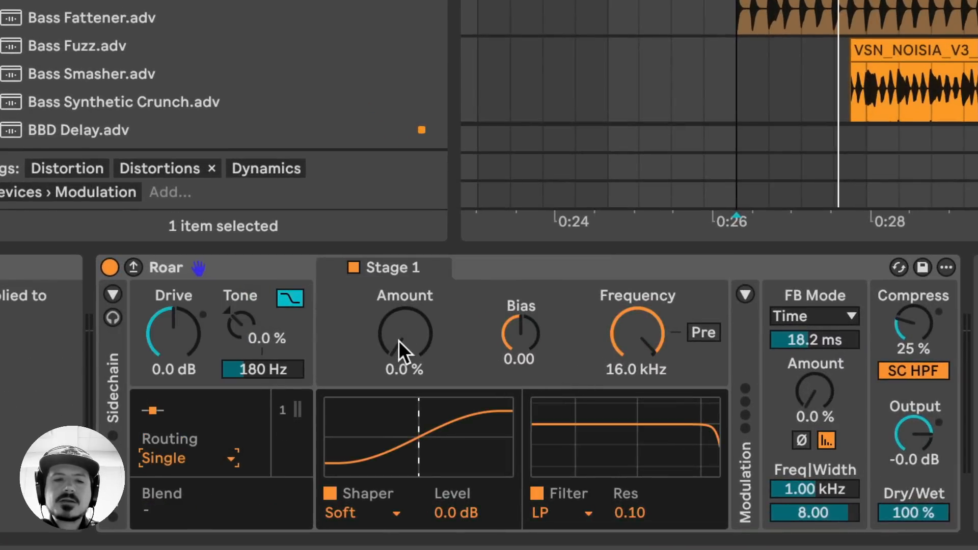
pyautogui.moveTo(400, 342); pyautogui.dragTo(399, 326)
# Step: Set Roar's feedback to Note mode at C0 with 56% amount, raise Stage 1 amount to 33% and reduce the feedback width
pyautogui.click(822, 317)
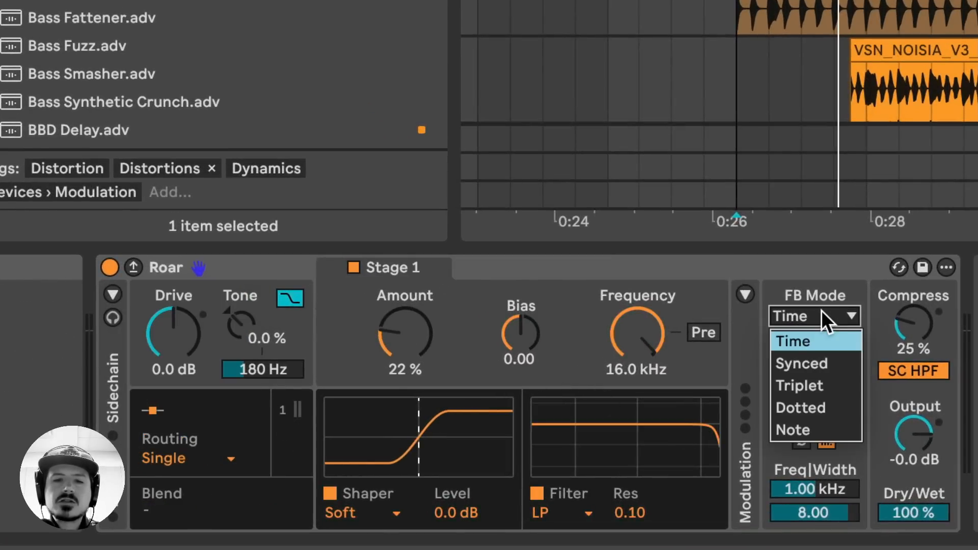
pyautogui.click(825, 432)
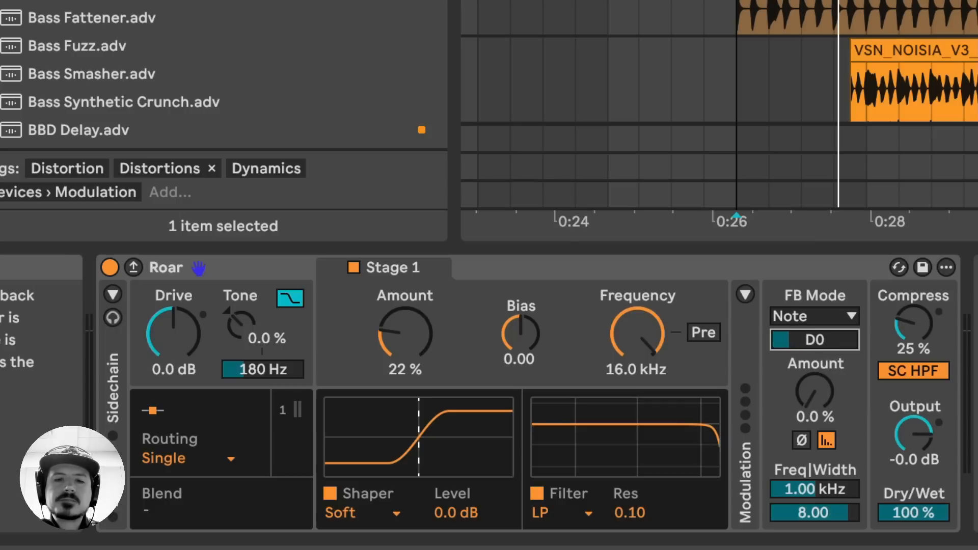
pyautogui.moveTo(814, 391); pyautogui.dragTo(815, 341)
pyautogui.moveTo(817, 390); pyautogui.dragTo(817, 382)
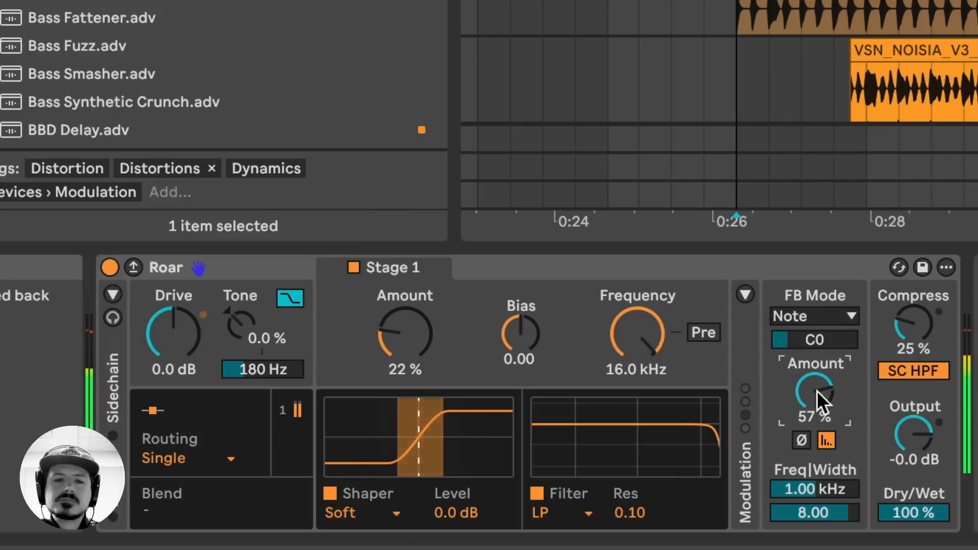
pyautogui.click(819, 343)
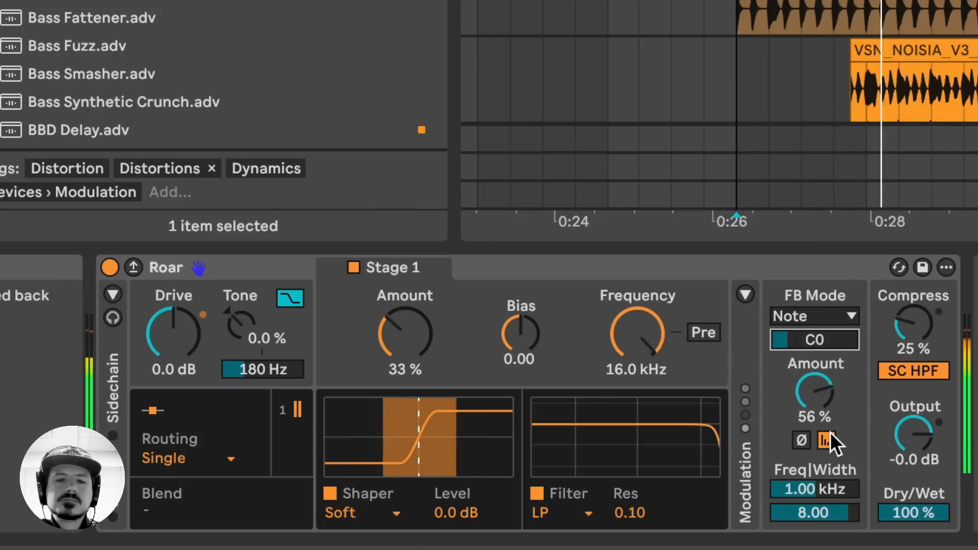
pyautogui.moveTo(820, 512); pyautogui.dragTo(820, 527)
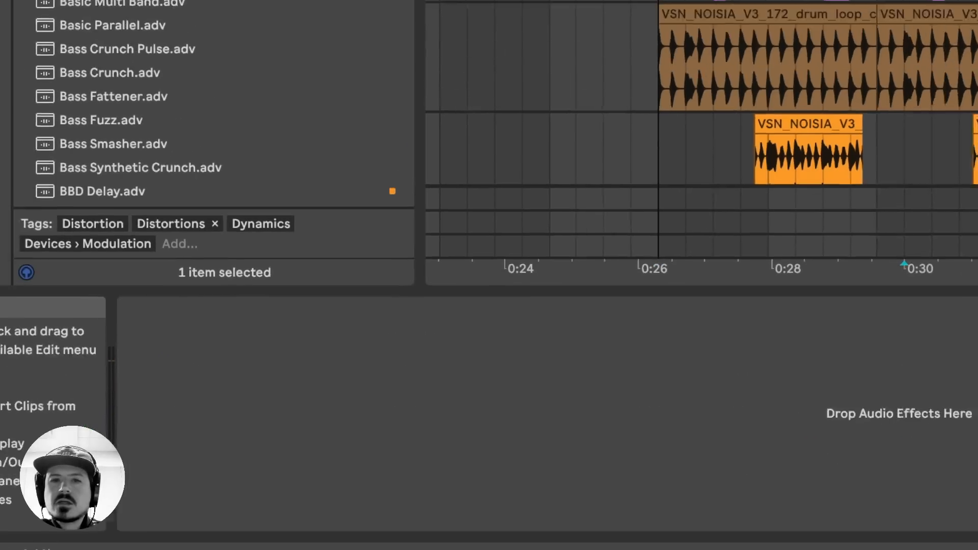
# Step: Select the four bars of the drum group and bounce the group to a new track
pyautogui.click(445, 84)
pyautogui.moveTo(444, 81); pyautogui.dragTo(660, 76)
pyautogui.rightClick(556, 79)
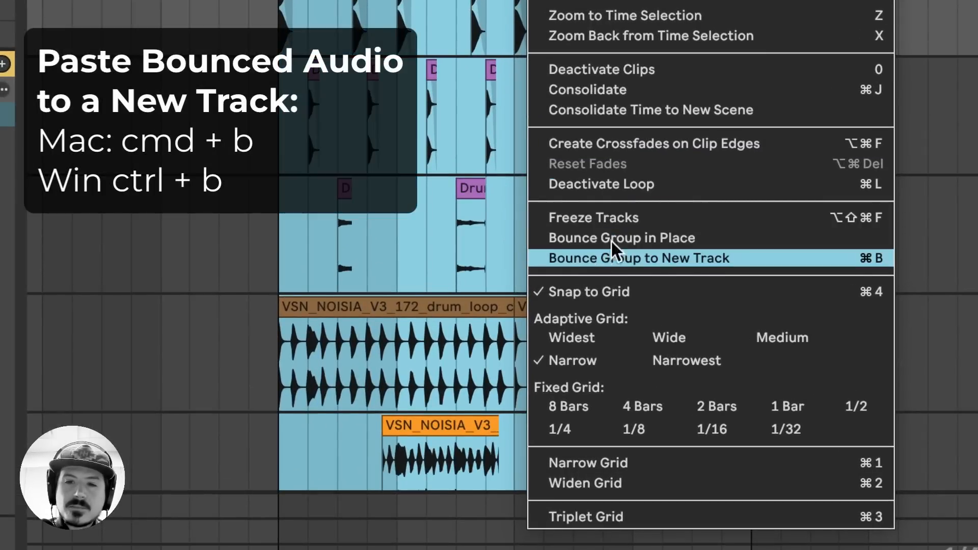
pyautogui.click(599, 257)
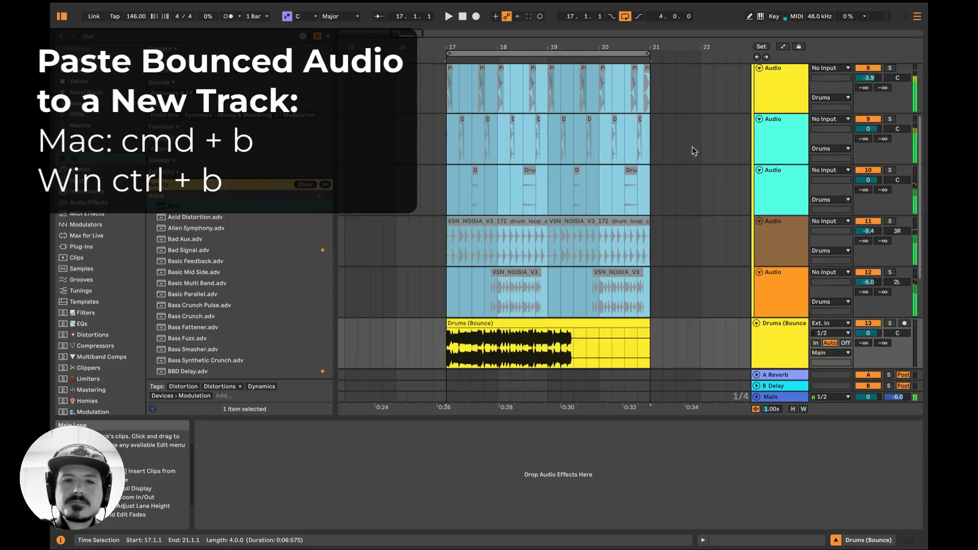
pyautogui.scroll(-3, 593, 237)
pyautogui.click(462, 240)
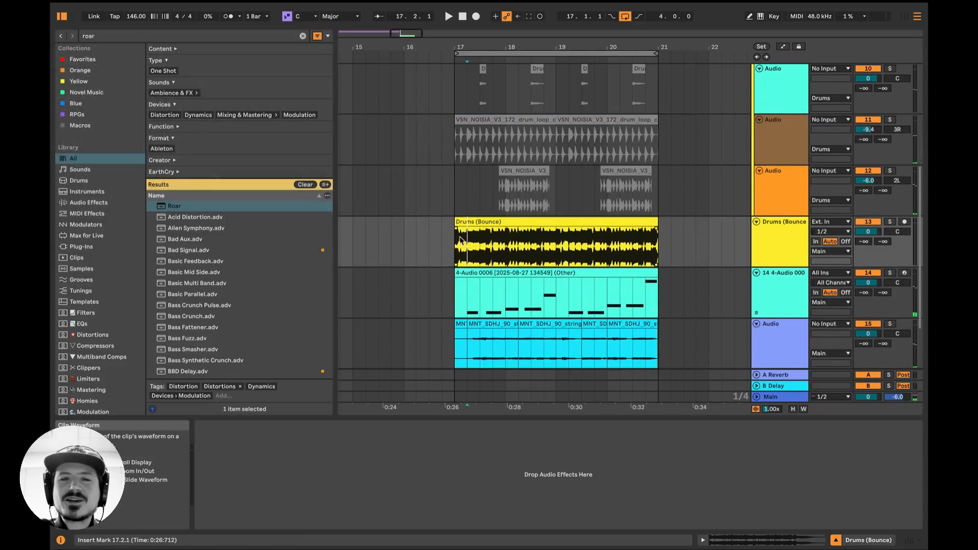
# Step: Select all the deactivated original drum clips across the four bars and reactivate them
pyautogui.scroll(3, 521, 237)
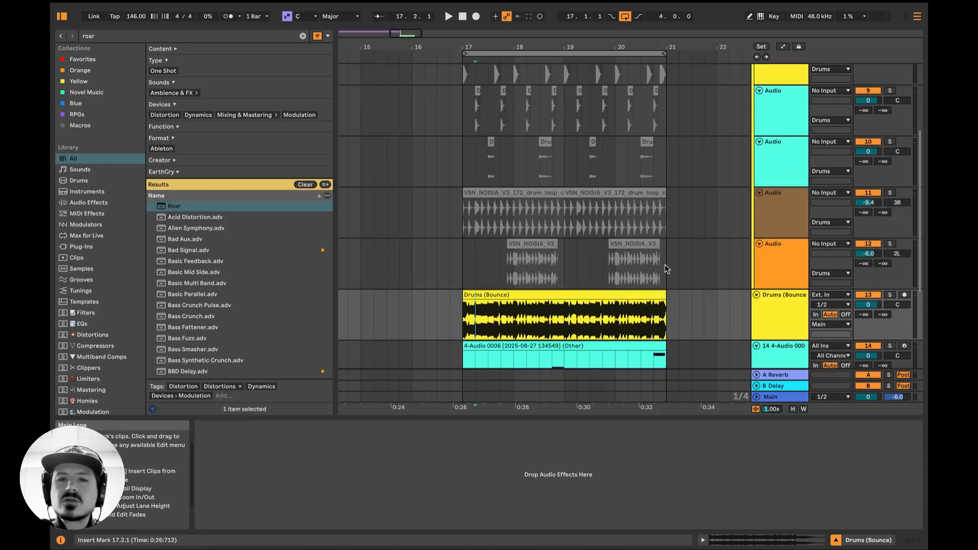
pyautogui.moveTo(665, 264); pyautogui.dragTo(463, 97)
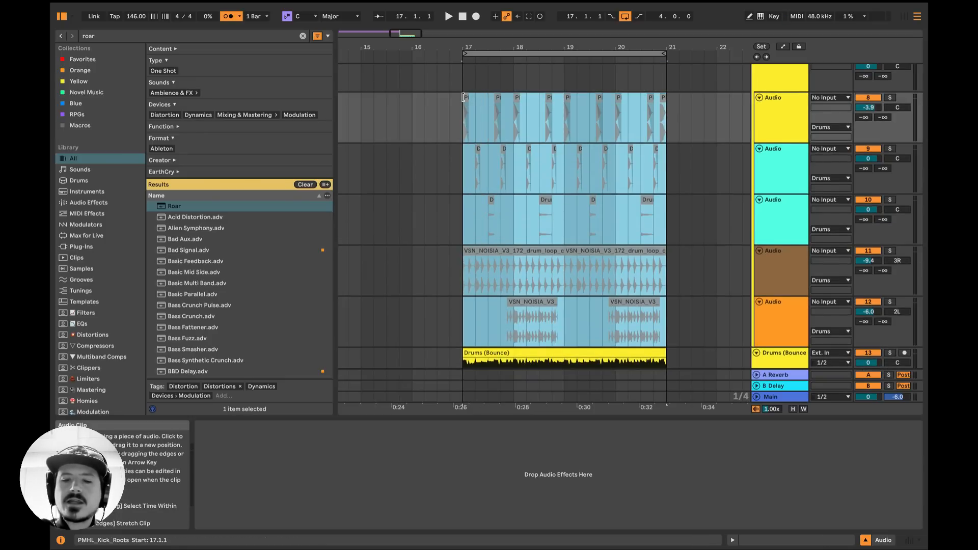
pyautogui.press('0')
pyautogui.scroll(-3, 560, 306)
pyautogui.scroll(5, 789, 295)
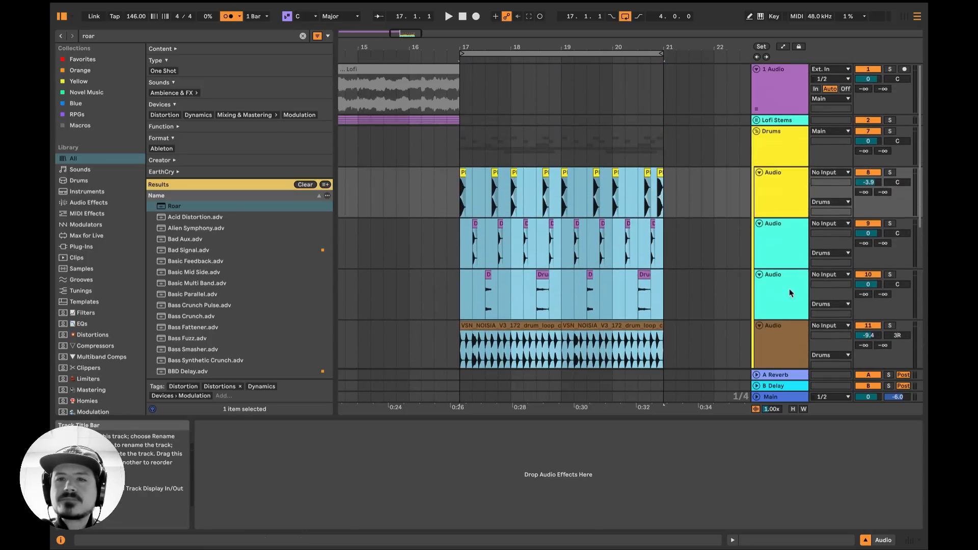
# Step: Search the browser for "auto" and load Auto Filter on the Drums (Bounce) track
pyautogui.click(787, 146)
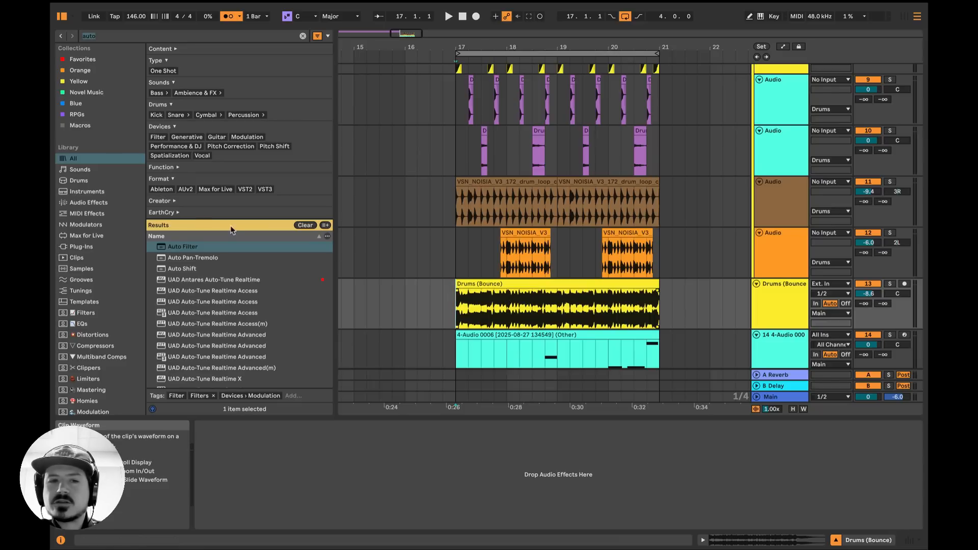
pyautogui.doubleClick(173, 248)
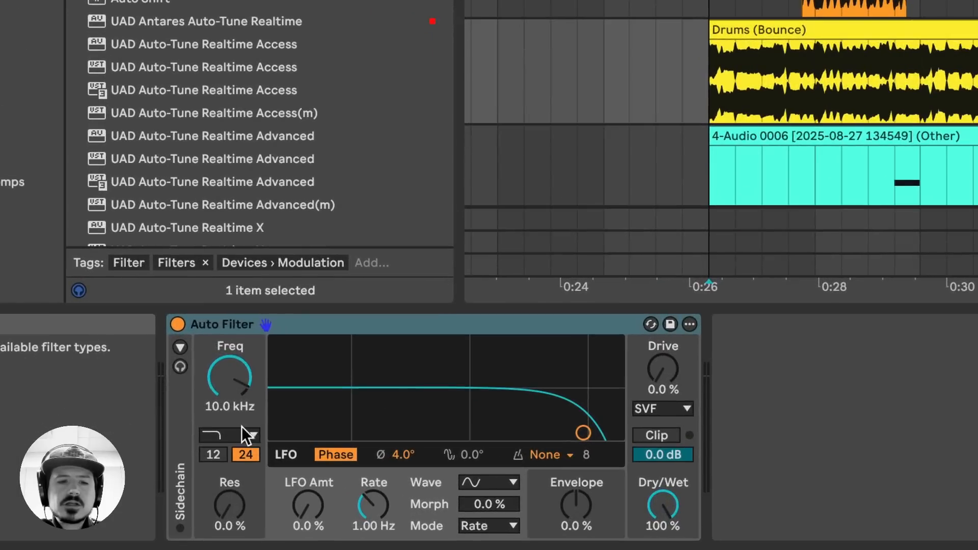
# Step: Switch Auto Filter to band-pass, with frequency at about 116 Hz, resonance at 49% and envelope amount at 57%
pyautogui.click(241, 426)
pyautogui.click(239, 286)
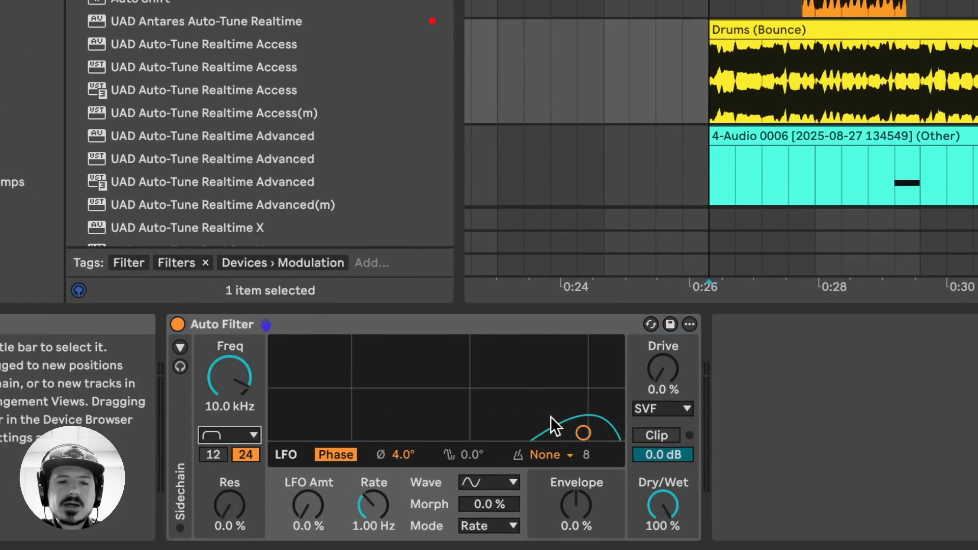
pyautogui.moveTo(583, 432); pyautogui.dragTo(417, 390)
pyautogui.moveTo(576, 505); pyautogui.dragTo(576, 495)
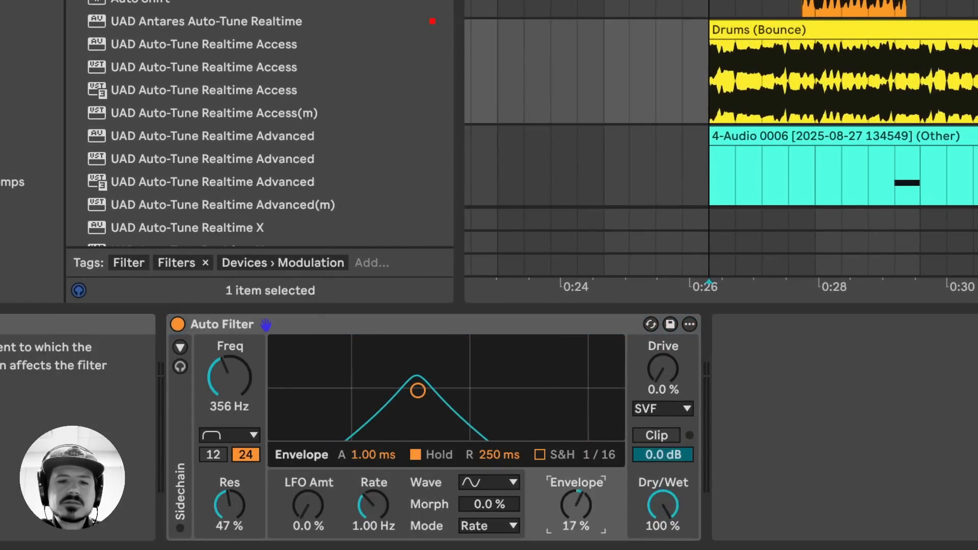
pyautogui.press('space')
pyautogui.moveTo(418, 390); pyautogui.dragTo(364, 371)
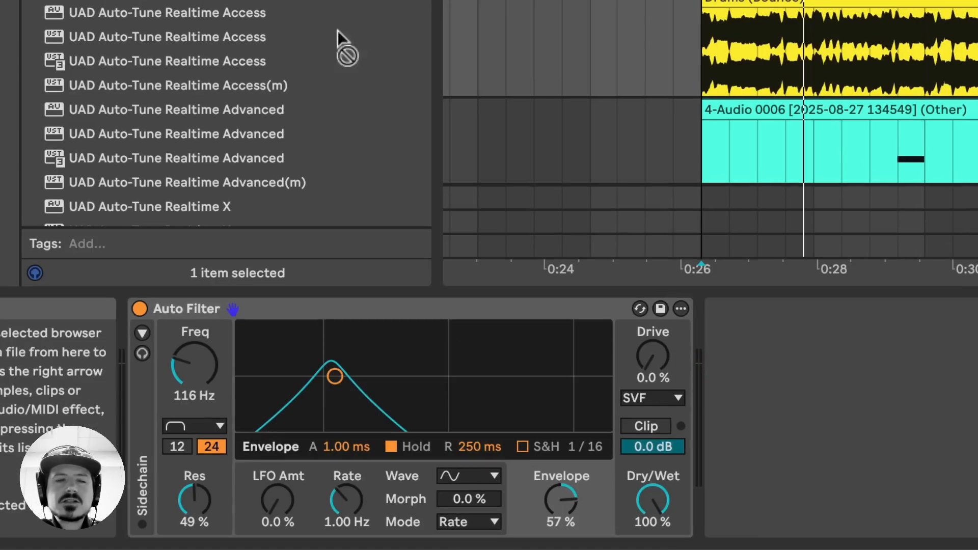
# Step: Add Auto Pan-Tremolo after Auto Filter, in Tremolo mode with a synced rate of 1
pyautogui.moveTo(338, 30); pyautogui.dragTo(794, 408)
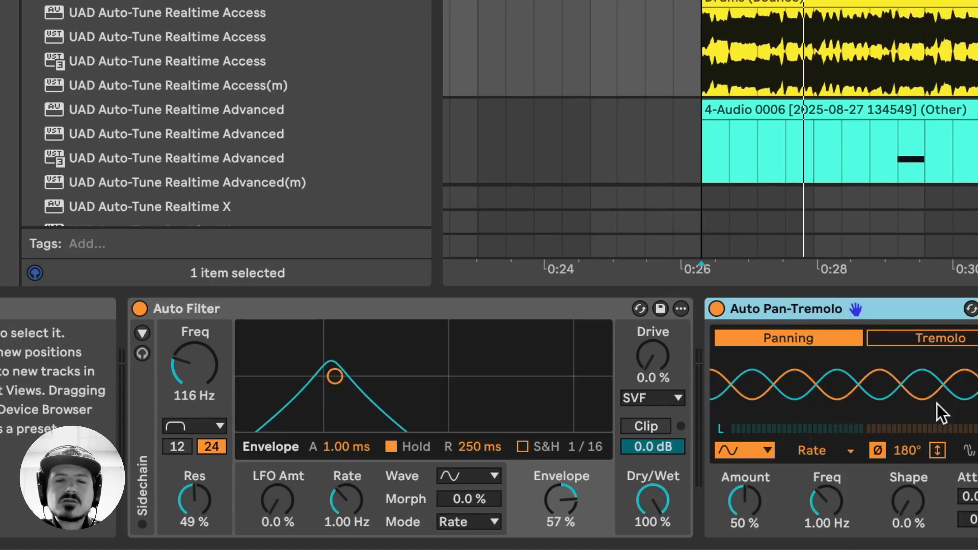
pyautogui.click(872, 338)
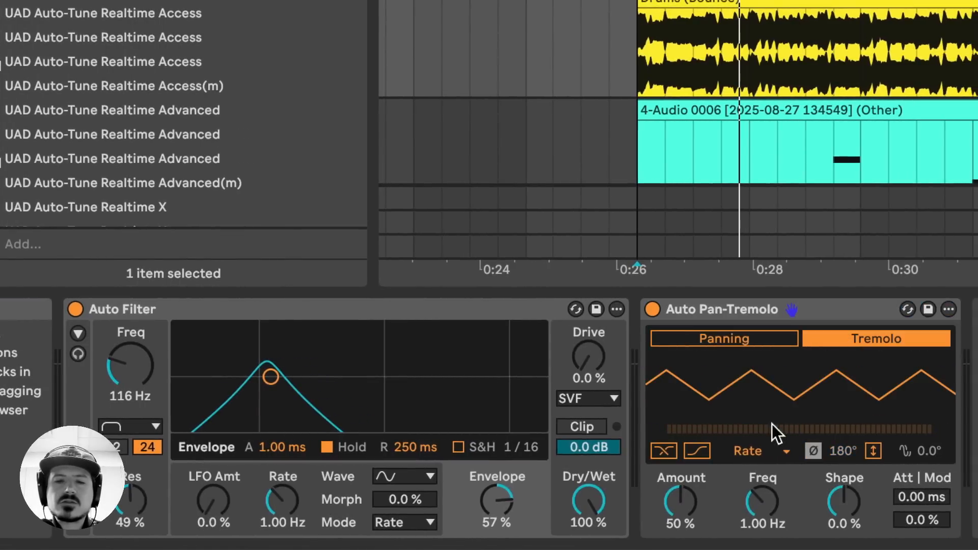
pyautogui.click(768, 456)
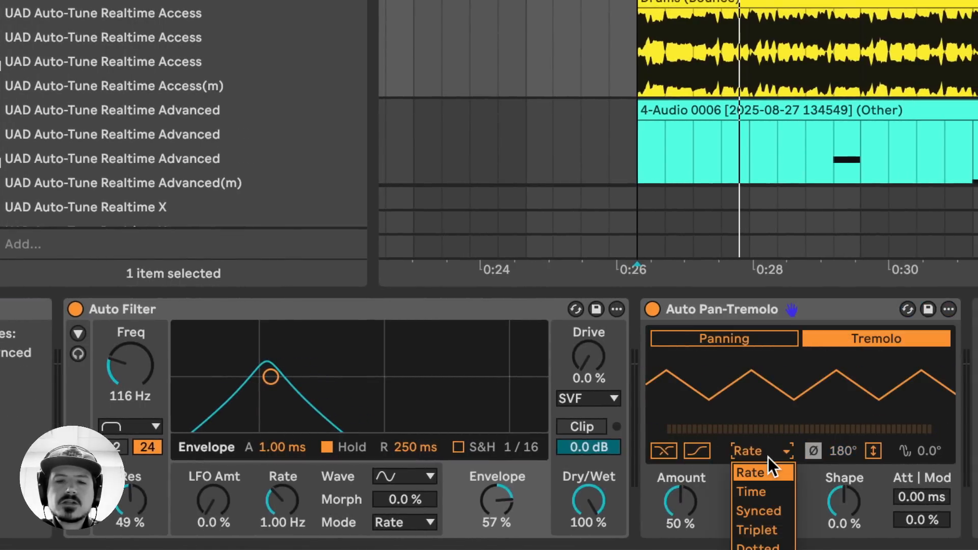
pyautogui.click(766, 509)
pyautogui.moveTo(767, 512); pyautogui.dragTo(733, 506)
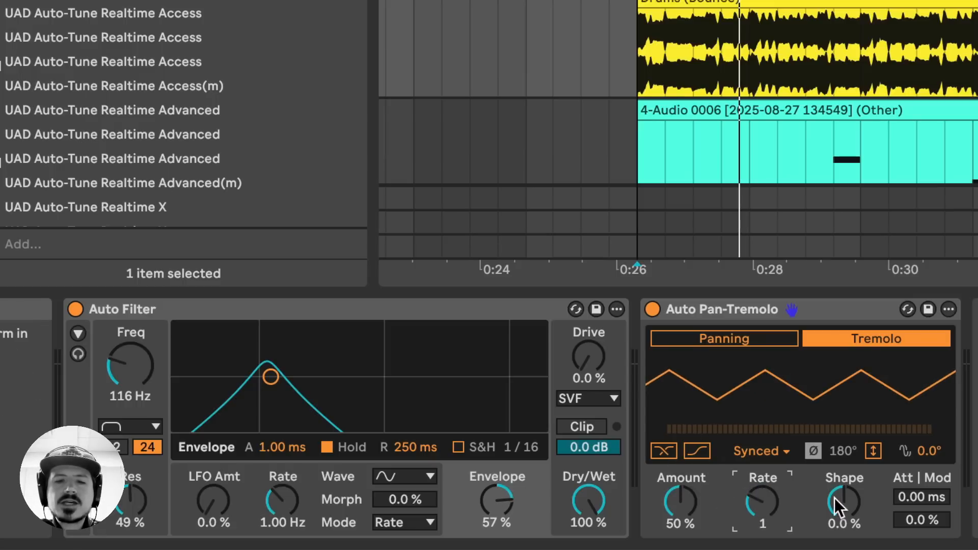
# Step: Set the tremolo amount to 82% and shape to -84%, and retune Auto Filter to 67.8 Hz with 59% resonance
pyautogui.moveTo(837, 506); pyautogui.dragTo(838, 540)
pyautogui.moveTo(711, 496); pyautogui.dragTo(711, 464)
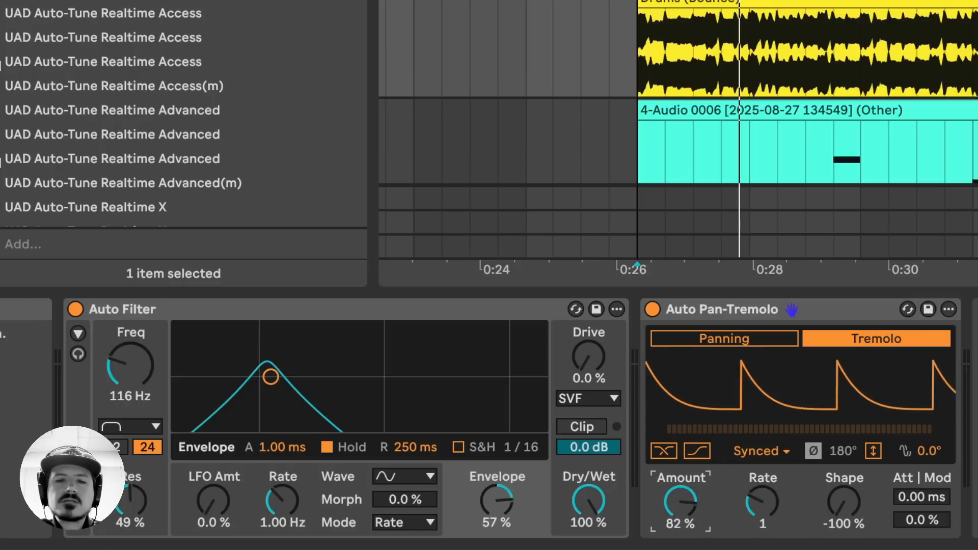
pyautogui.moveTo(845, 508)
pyautogui.mouseDown()
pyautogui.moveTo(844, 487)
pyautogui.moveTo(845, 500)
pyautogui.mouseUp()
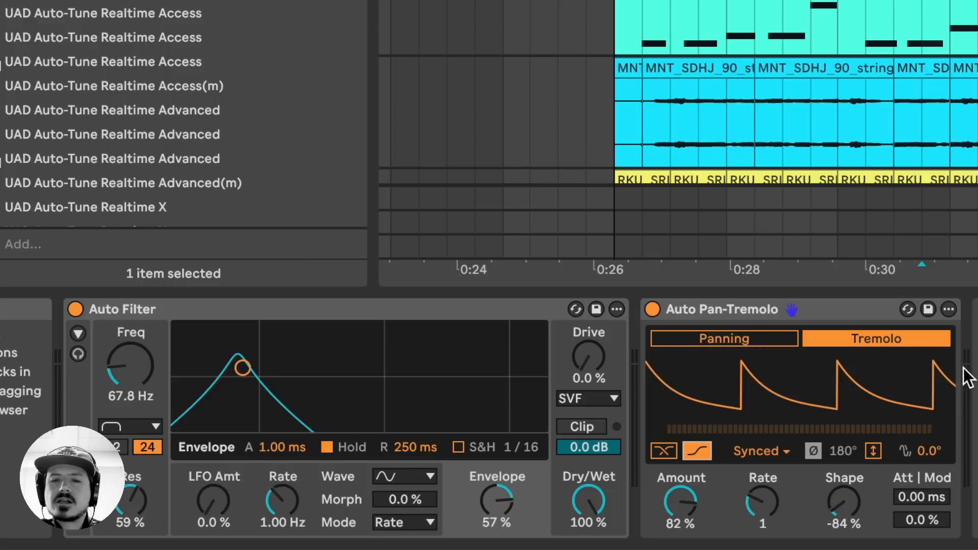
pyautogui.press('space')
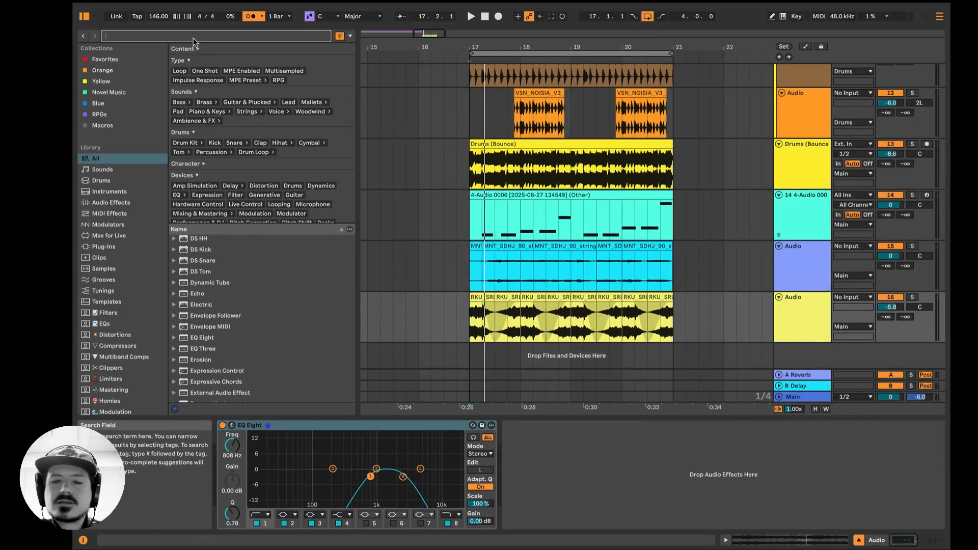
# Step: Search the browser for "808 bass", place BOS_F_Bass_808_One_Shot_Knurl.wav on a new track at bar 17 and play it soloed
pyautogui.moveTo(219, 372); pyautogui.dragTo(480, 349)
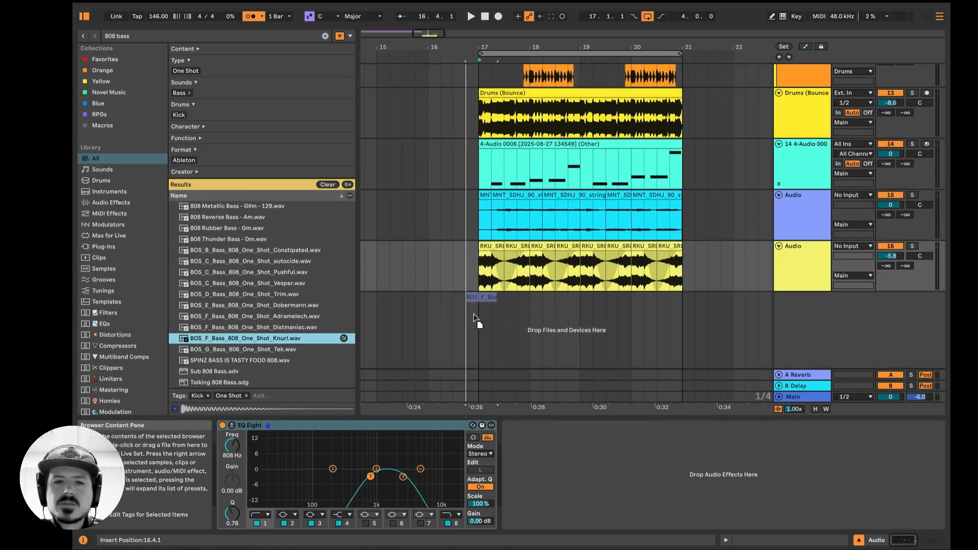
pyautogui.moveTo(480, 321); pyautogui.dragTo(487, 316)
pyautogui.click(911, 297)
pyautogui.press('space')
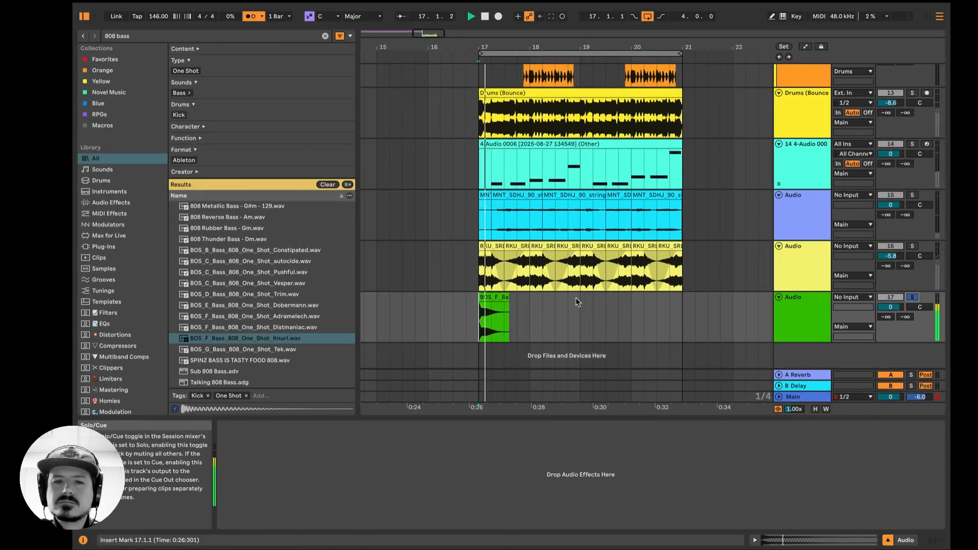
# Step: Open the 808 clip, turn off the metronome and transpose the clip up 7 semitones, checking it in playback
pyautogui.doubleClick(485, 297)
pyautogui.press('space')
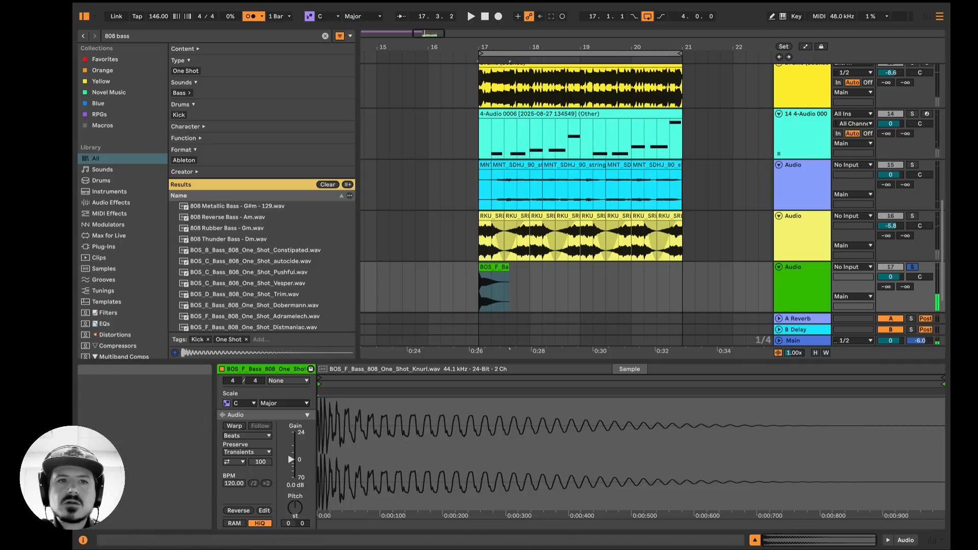
pyautogui.click(250, 17)
pyautogui.moveTo(293, 509); pyautogui.dragTo(293, 499)
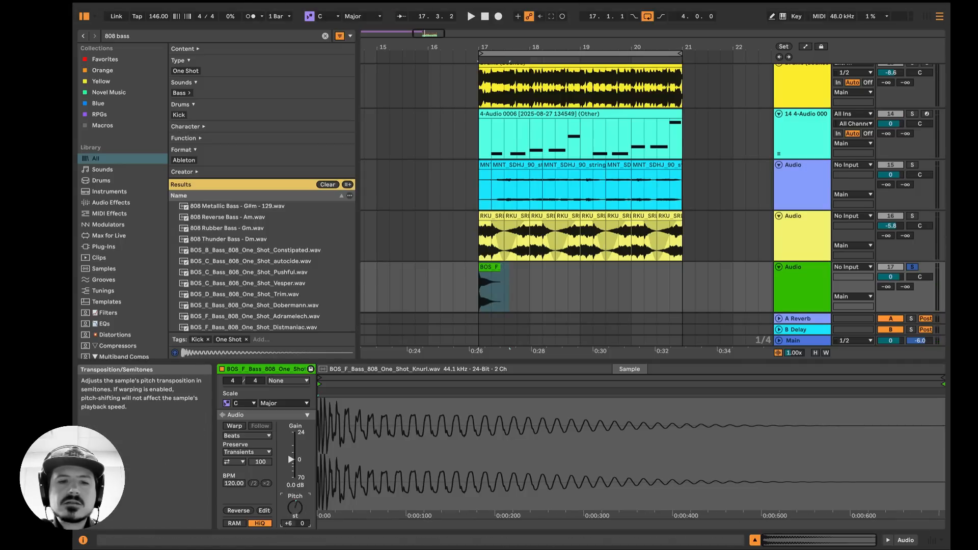
pyautogui.press('space')
pyautogui.press('space')
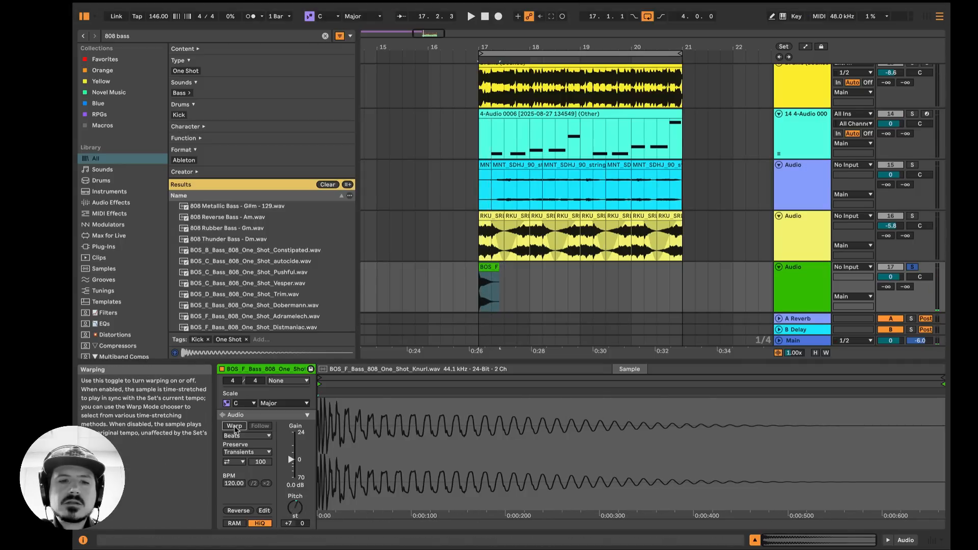
# Step: Warp the 808 clip in Complex mode, stretch it to fill bar 17 and play it back
pyautogui.click(234, 426)
pyautogui.click(247, 435)
pyautogui.click(238, 481)
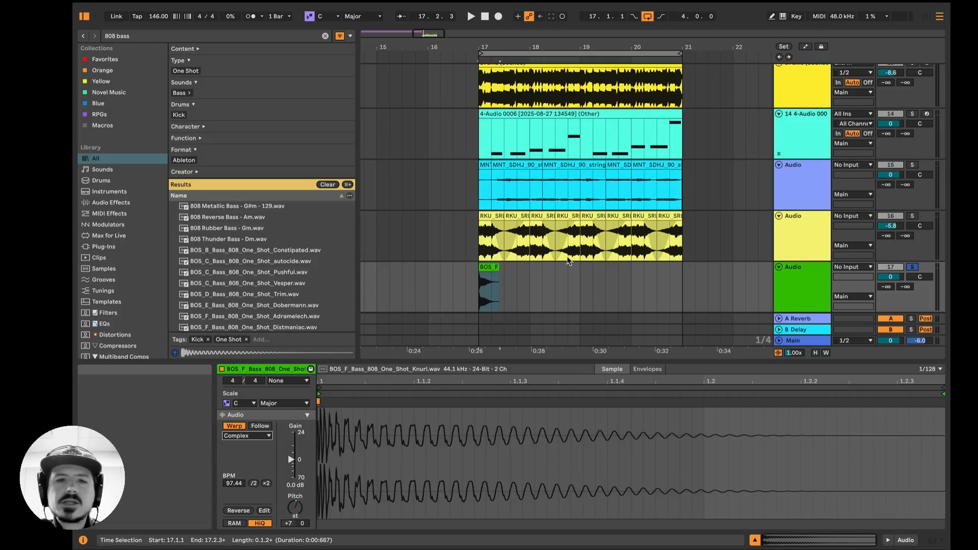
pyautogui.moveTo(498, 267); pyautogui.dragTo(529, 267)
pyautogui.press('space')
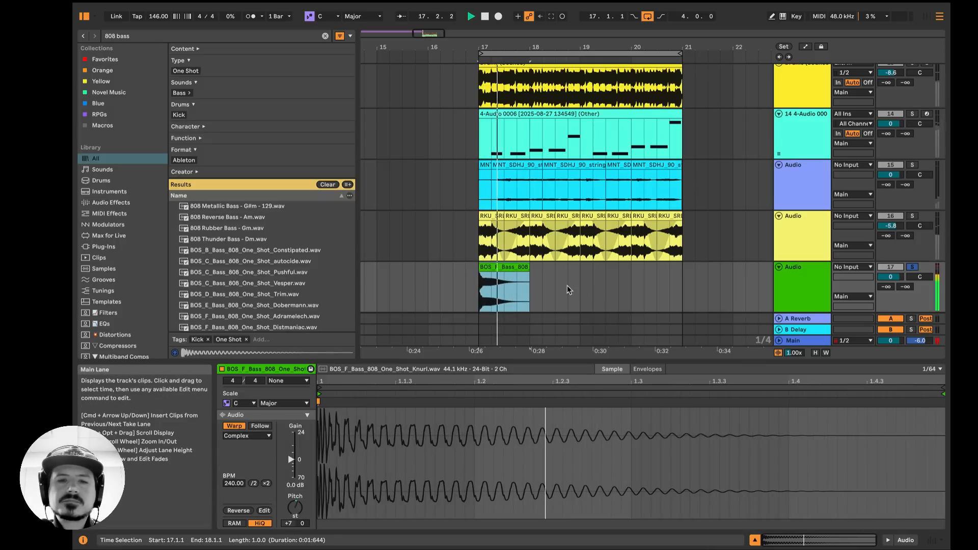
pyautogui.press('space')
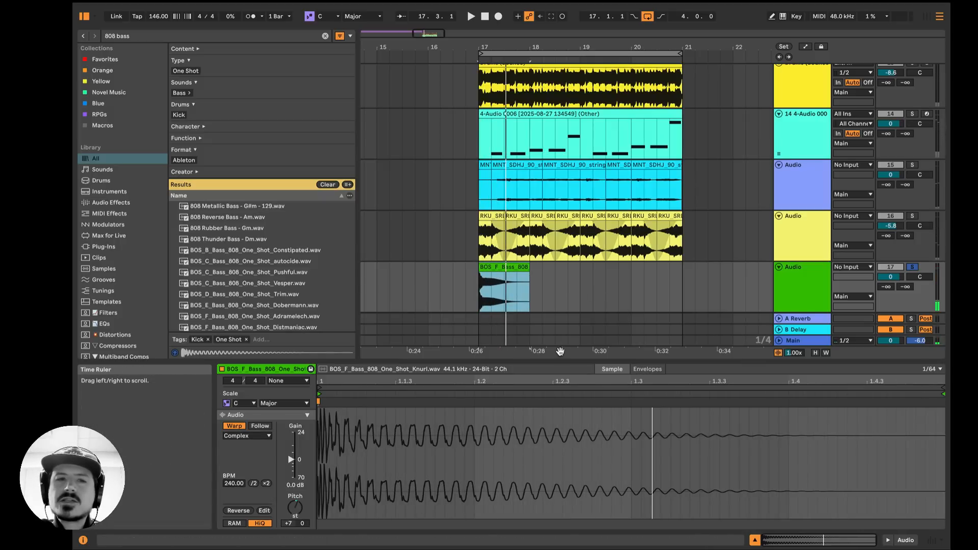
# Step: Open Splice and run Search with Sound on the one-bar selection starting at bar 17
pyautogui.scroll(-10, 107, 225)
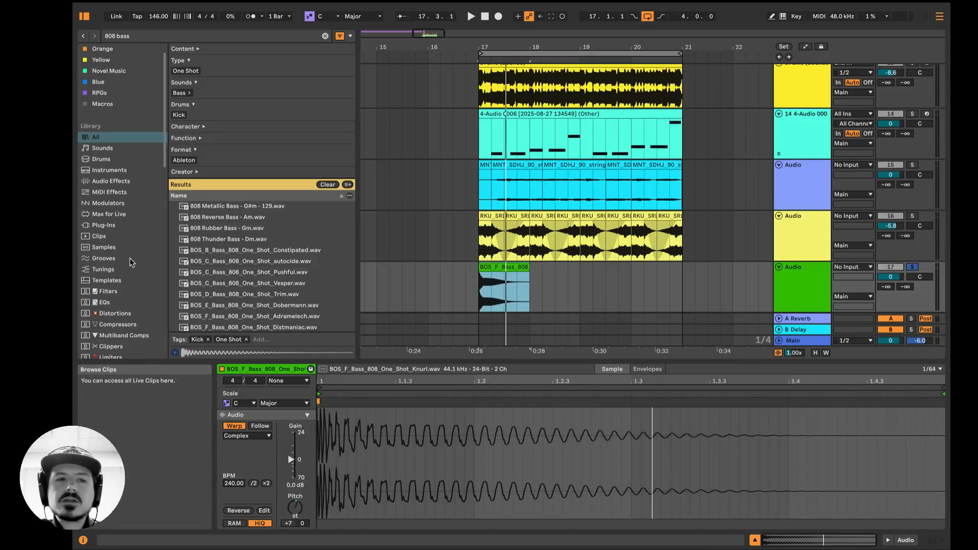
pyautogui.scroll(1, 106, 204)
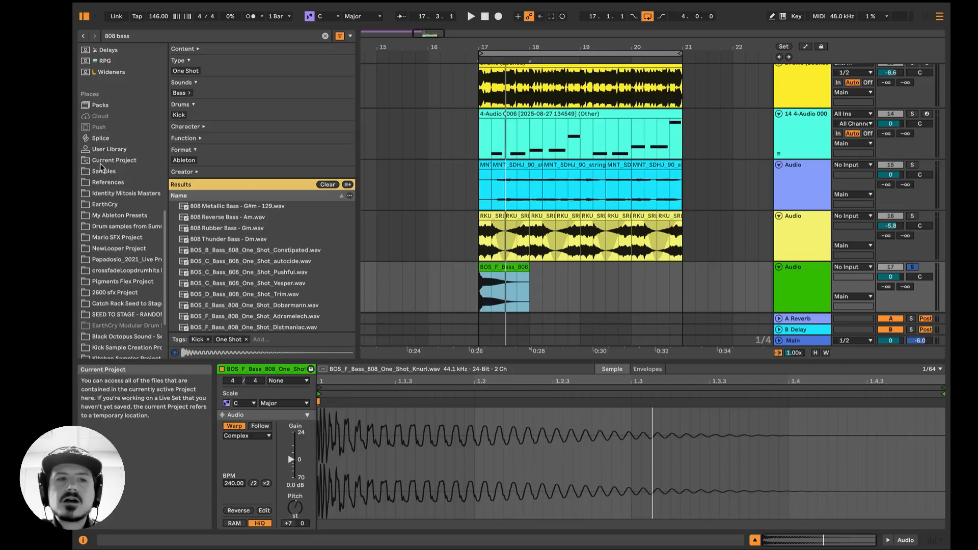
pyautogui.click(101, 138)
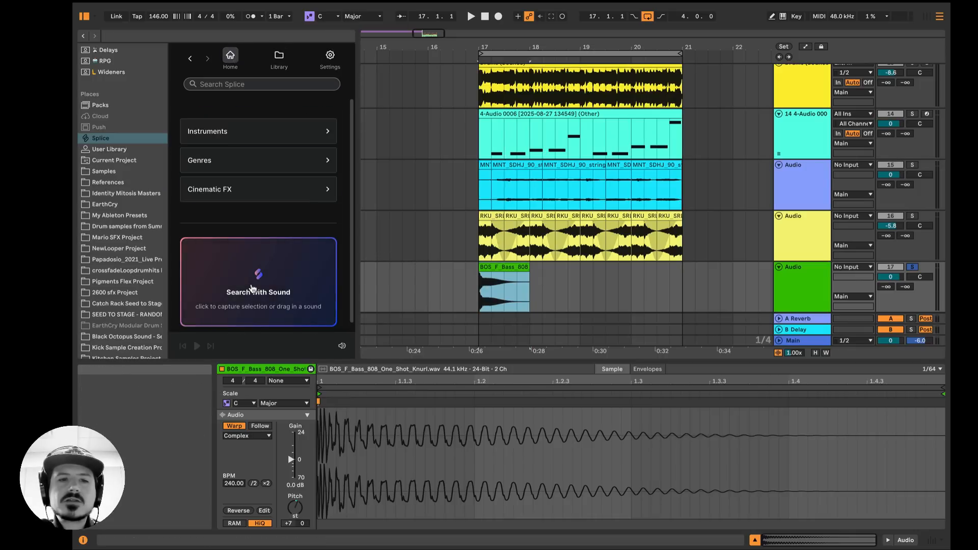
pyautogui.click(251, 289)
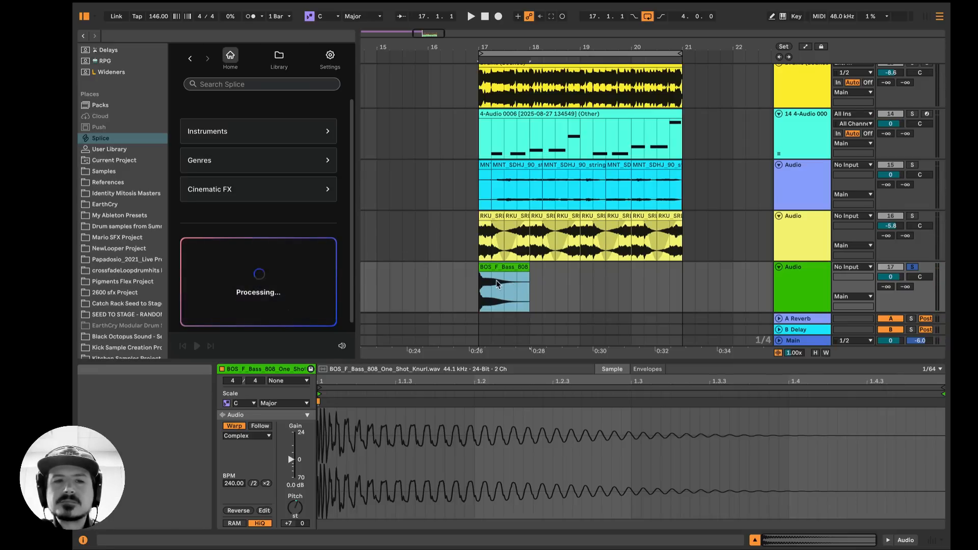
# Step: Audition the Splice bass results and place the TSP_S2FW2_174_bass_synth loop at bar 17 in place of the 808 clip
pyautogui.click(205, 226)
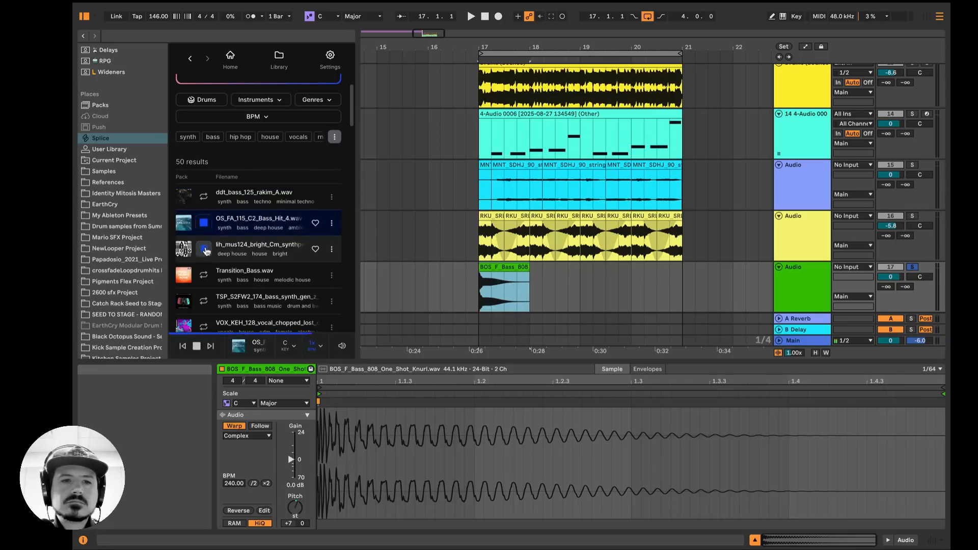
pyautogui.click(205, 250)
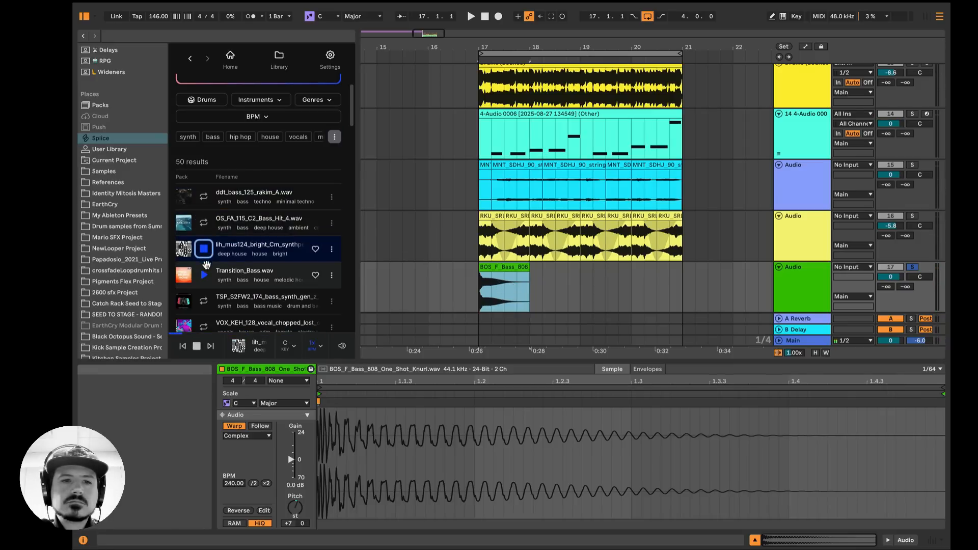
pyautogui.click(204, 275)
pyautogui.click(204, 301)
pyautogui.scroll(-3, 207, 300)
pyautogui.scroll(-1, 208, 300)
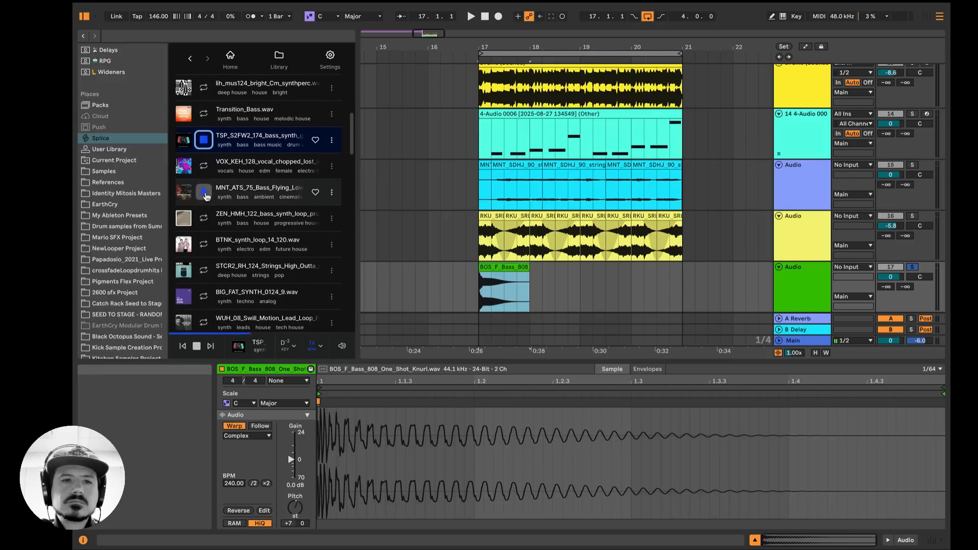
pyautogui.moveTo(201, 137); pyautogui.dragTo(481, 304)
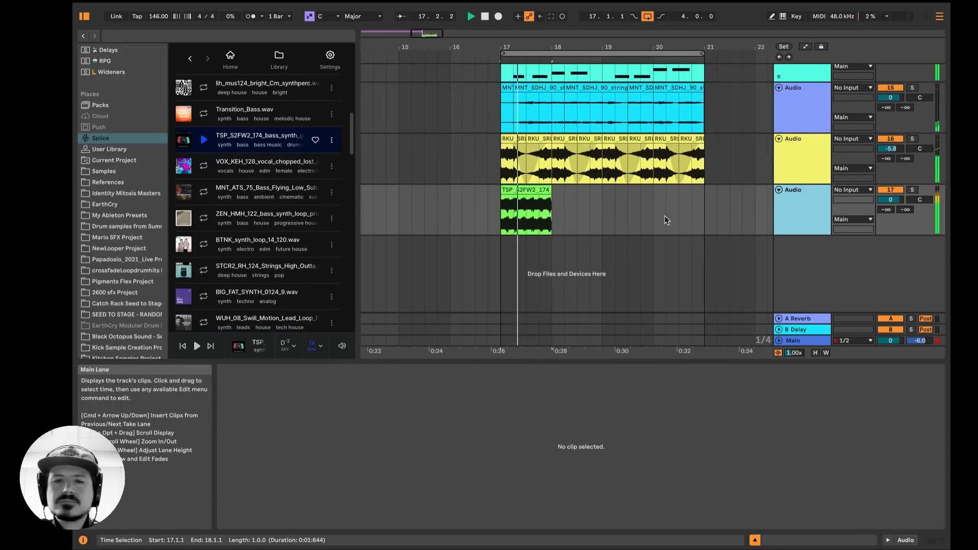
# Step: Lower the bass track volume to -4.1 dB and duplicate its loop three times to fill bars 17 to 20
pyautogui.click(502, 213)
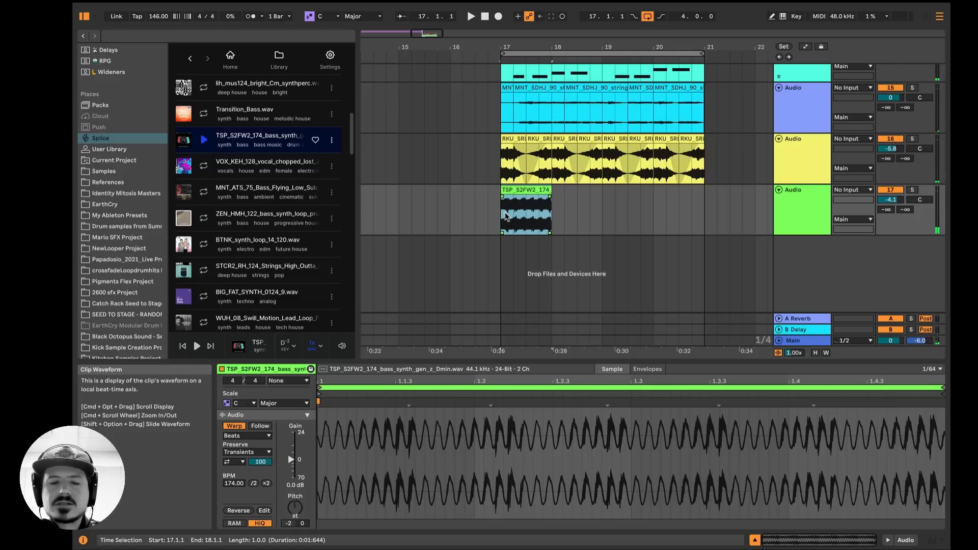
pyautogui.press('super+d')
pyautogui.press('super+d')
pyautogui.press('super+d')
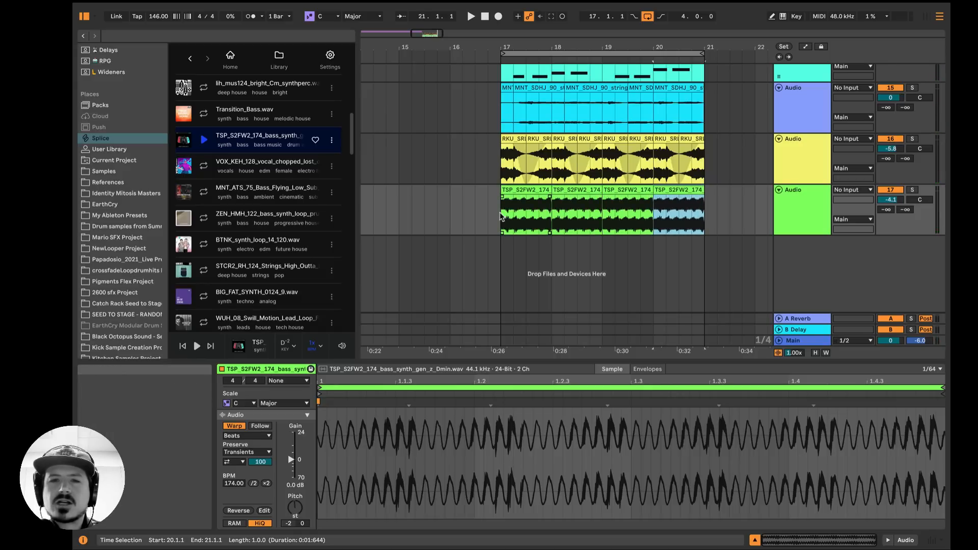
pyautogui.press('space')
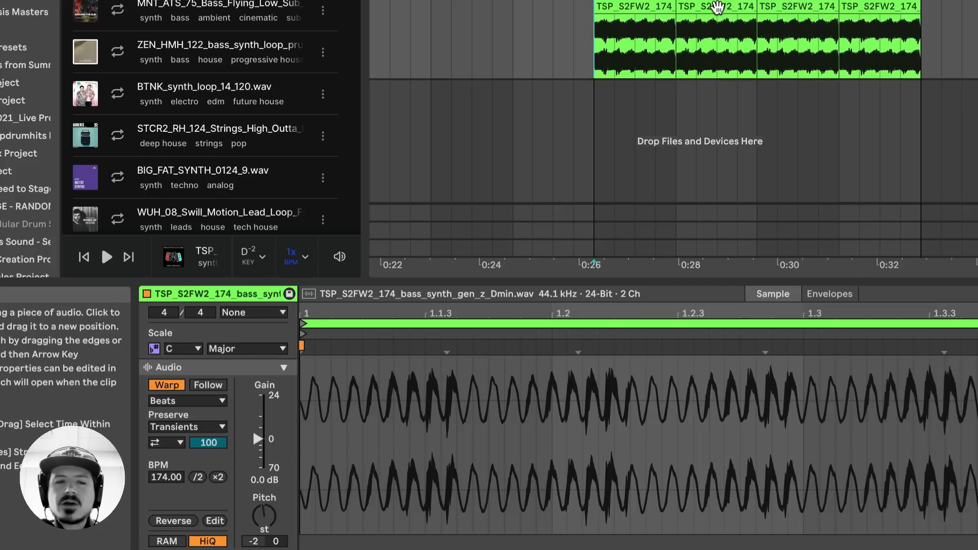
# Step: Set the second bass clip's transposition to 1 semitone and check it in playback
pyautogui.click(718, 7)
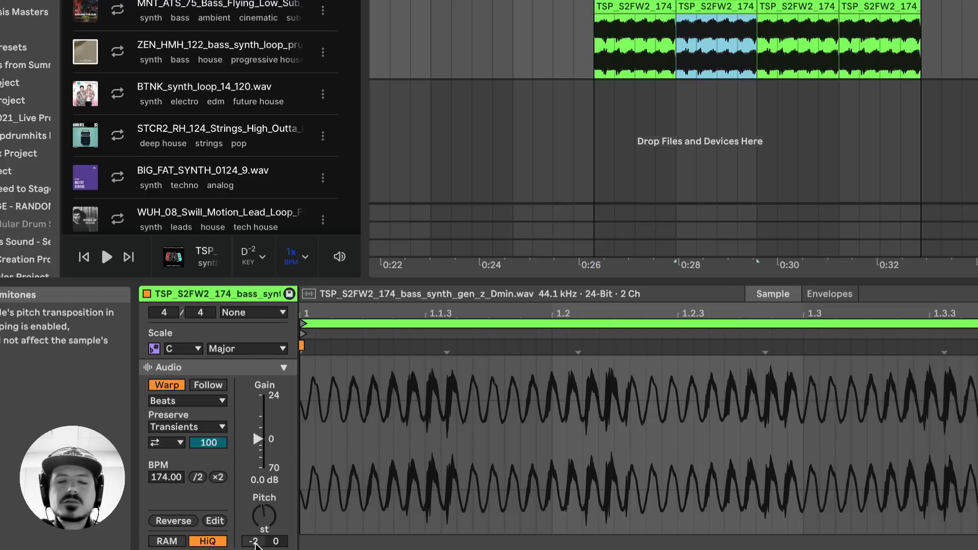
pyautogui.click(272, 542)
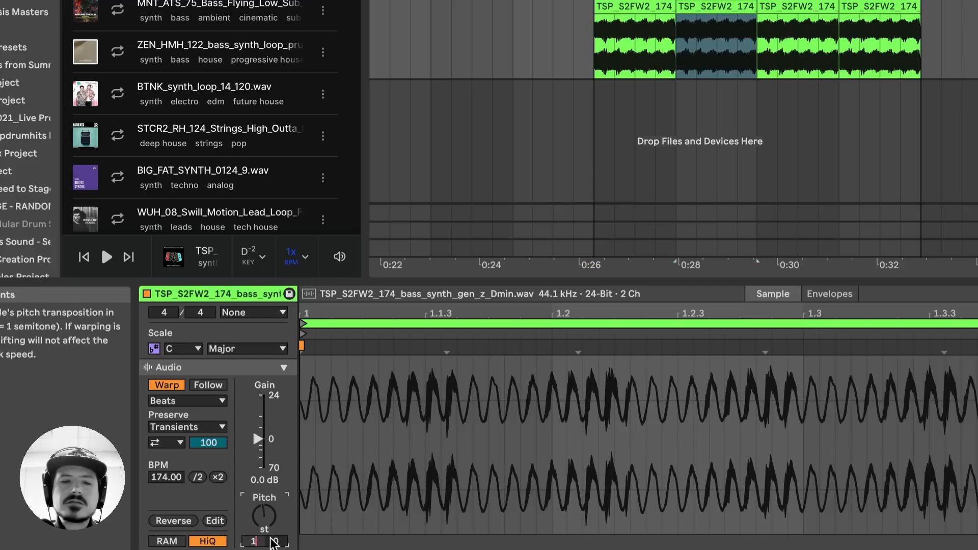
pyautogui.click(600, 59)
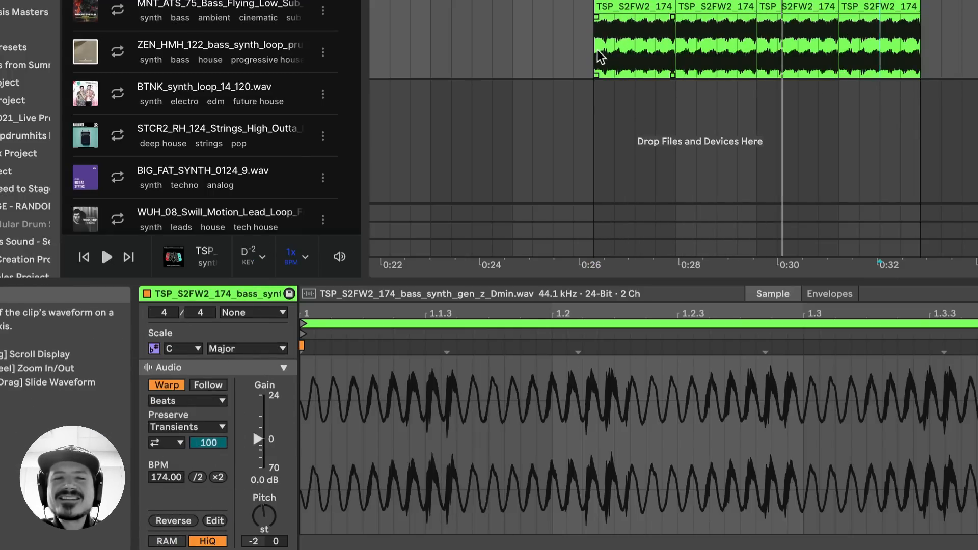
pyautogui.press('space')
# Step: Duplicate the first two bass clips over the last two bars and play the result from bar 17
pyautogui.moveTo(597, 51); pyautogui.dragTo(756, 17)
pyautogui.press('super+d')
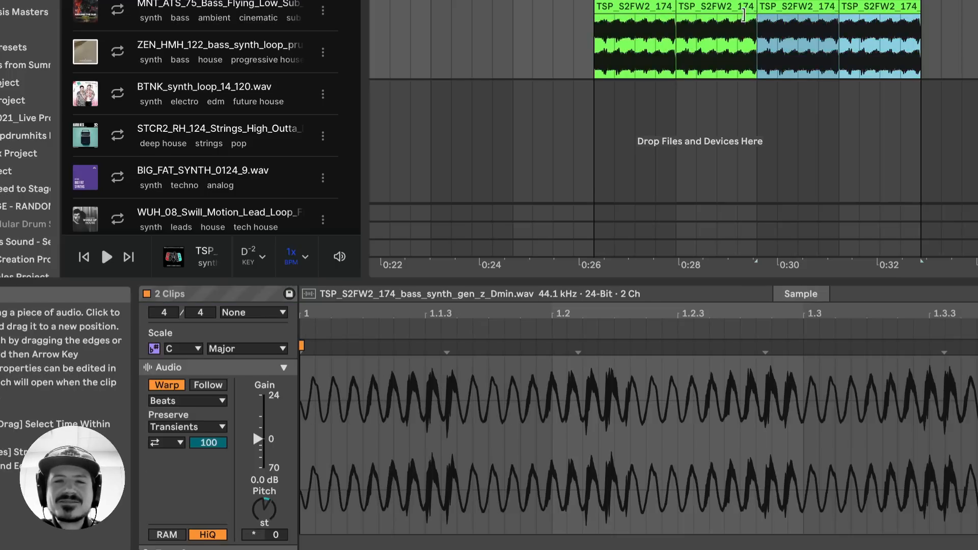
pyautogui.click(606, 46)
pyautogui.press('space')
pyautogui.press('space')
# Step: Select all four bass clips and set their warp mode to Complex
pyautogui.click(617, 9)
pyautogui.keyDown('shift'); pyautogui.click(865, 6); pyautogui.keyUp('shift')
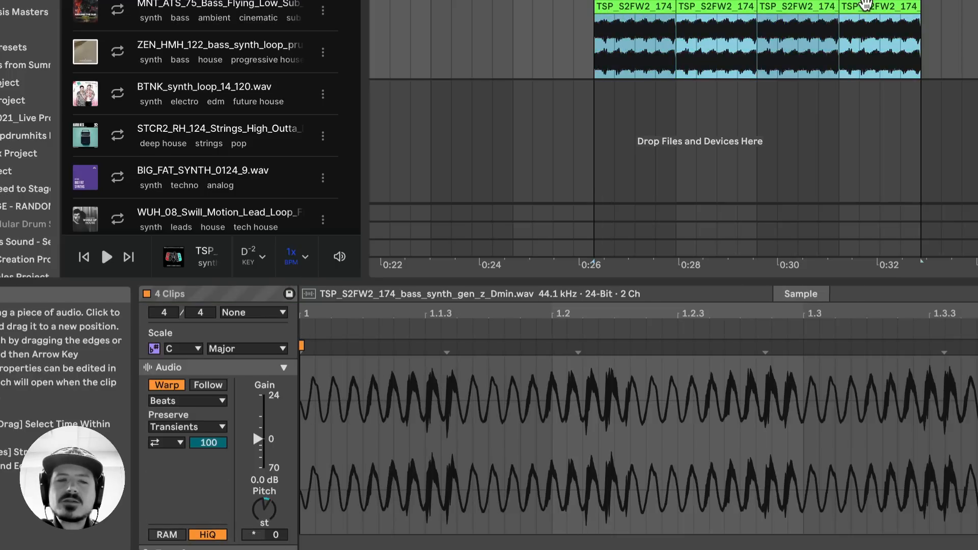
pyautogui.click(188, 401)
pyautogui.click(193, 476)
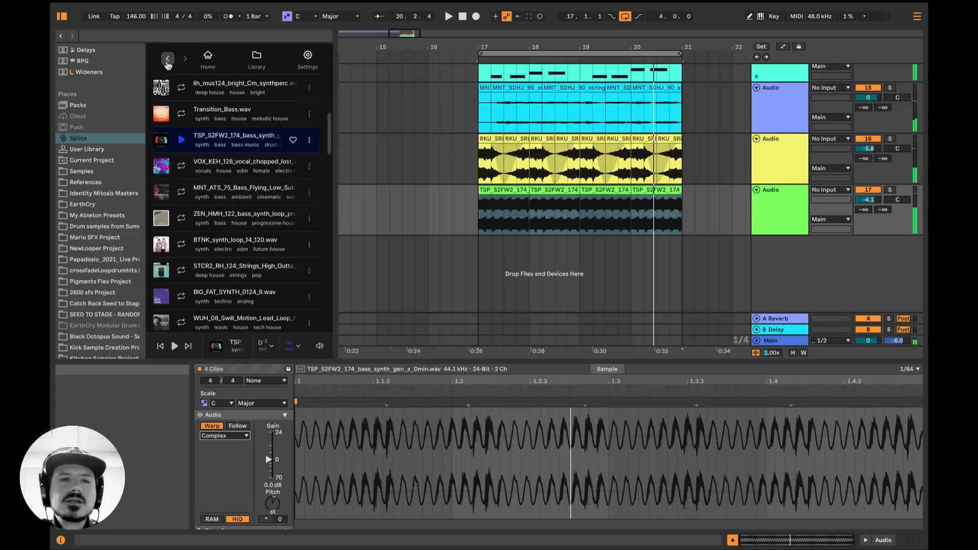
# Step: Add Auto Filter from the full library to the bass track, set its filter type to comb and start playback
pyautogui.click(168, 59)
pyautogui.scroll(10, 93, 70)
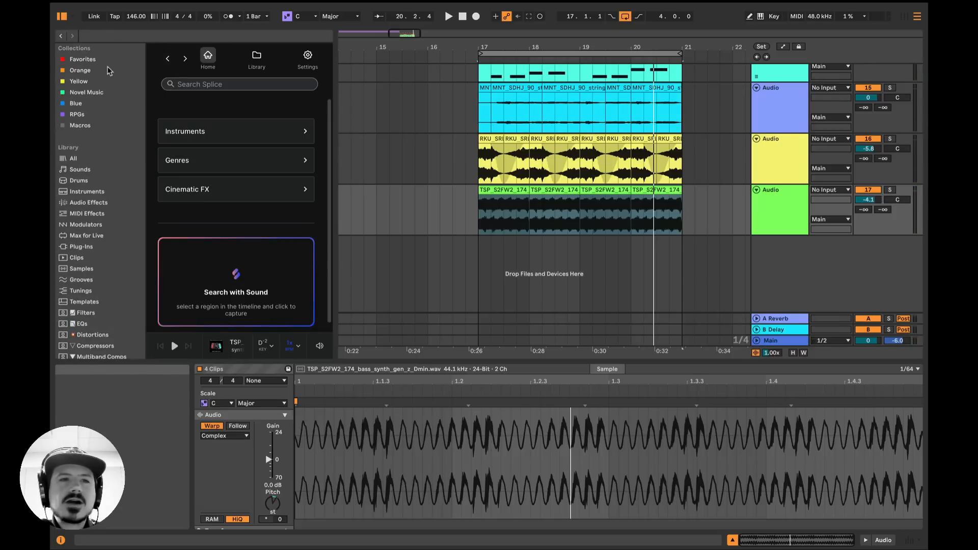
pyautogui.click(86, 159)
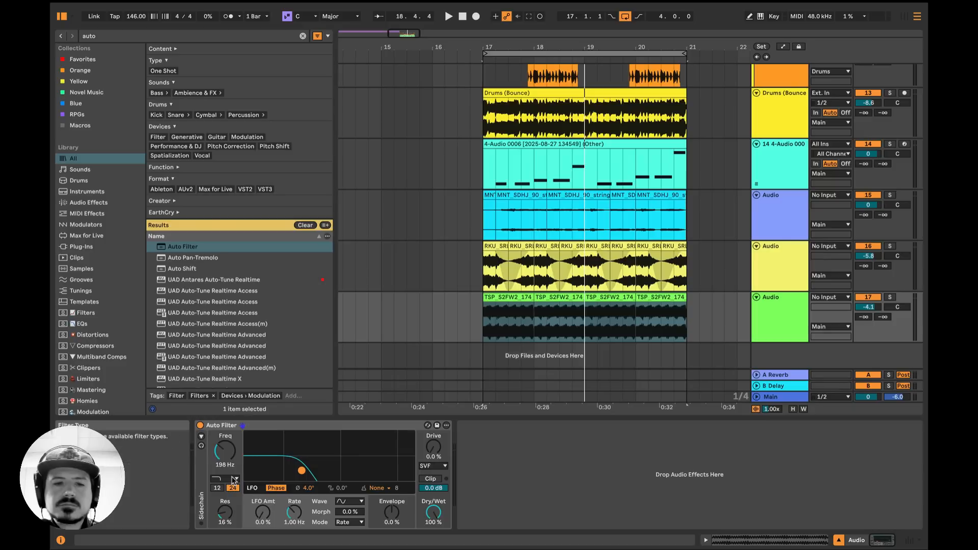
pyautogui.click(224, 478)
pyautogui.click(233, 442)
pyautogui.press('space')
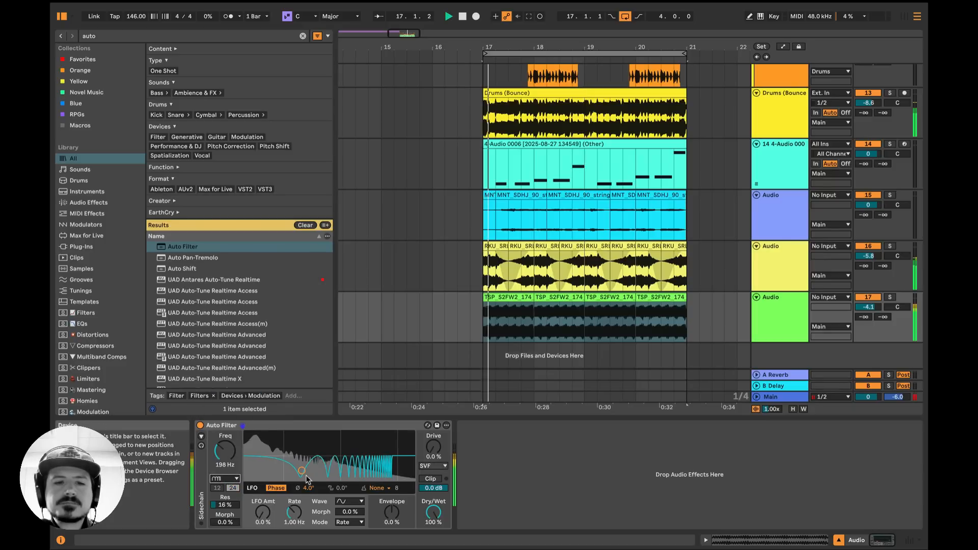
# Step: Set the bass Auto Filter's LFO amount to 26 %, rate to 0.26 Hz and phase to 79° during playback
pyautogui.press('space')
pyautogui.moveTo(264, 512); pyautogui.dragTo(294, 527)
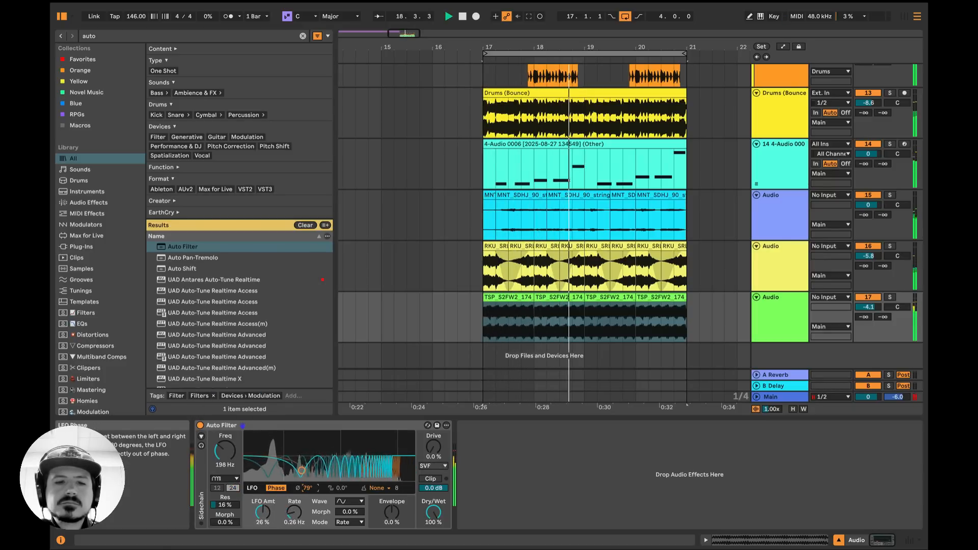
pyautogui.moveTo(306, 488); pyautogui.dragTo(308, 491)
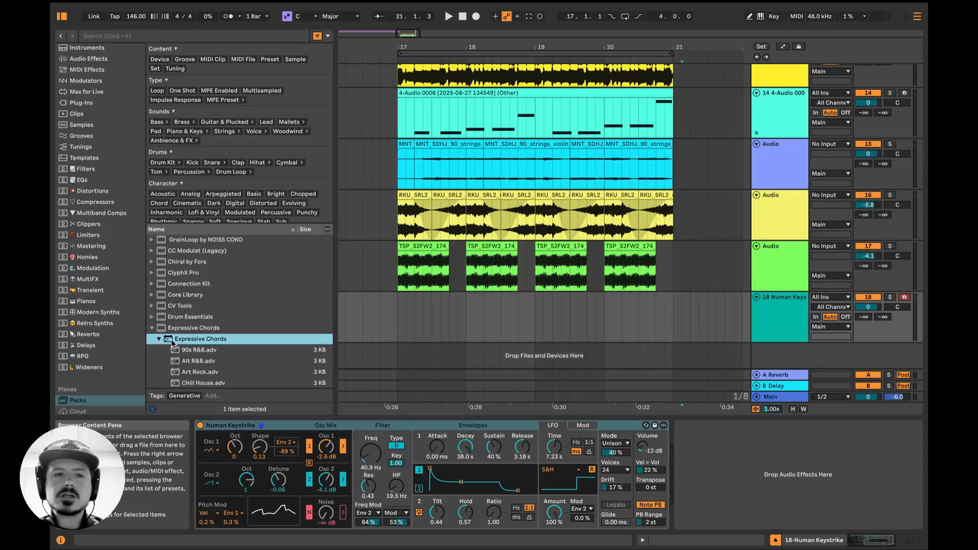
# Step: Place Expressive Chords before the Numan Keystrike instrument, compare its pad and keyboard views, and open its chord editor
pyautogui.moveTo(172, 342); pyautogui.dragTo(202, 454)
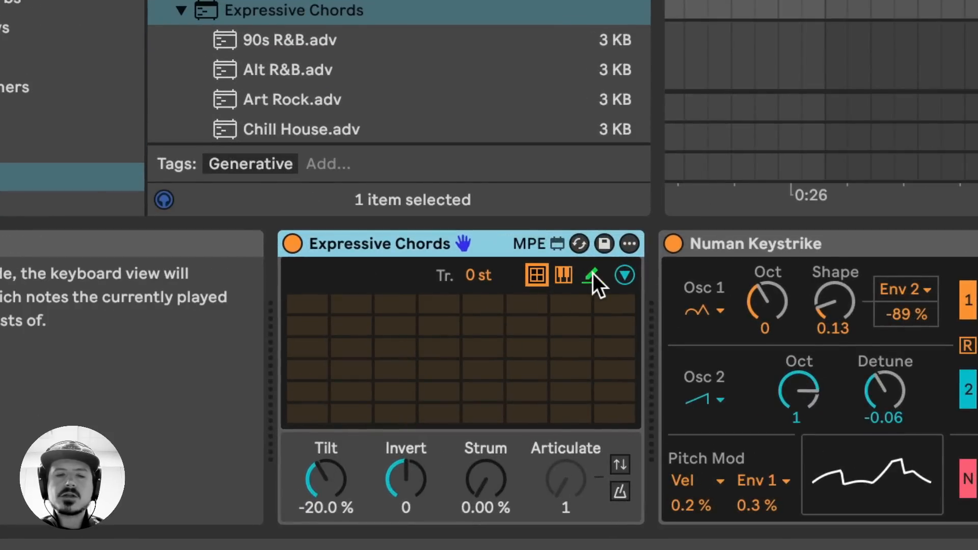
pyautogui.click(590, 274)
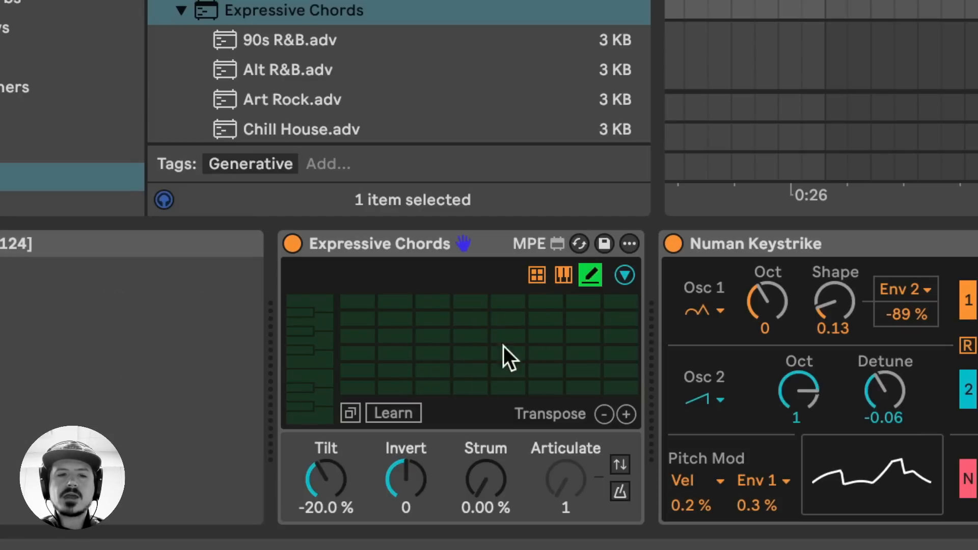
pyautogui.click(537, 271)
pyautogui.click(567, 273)
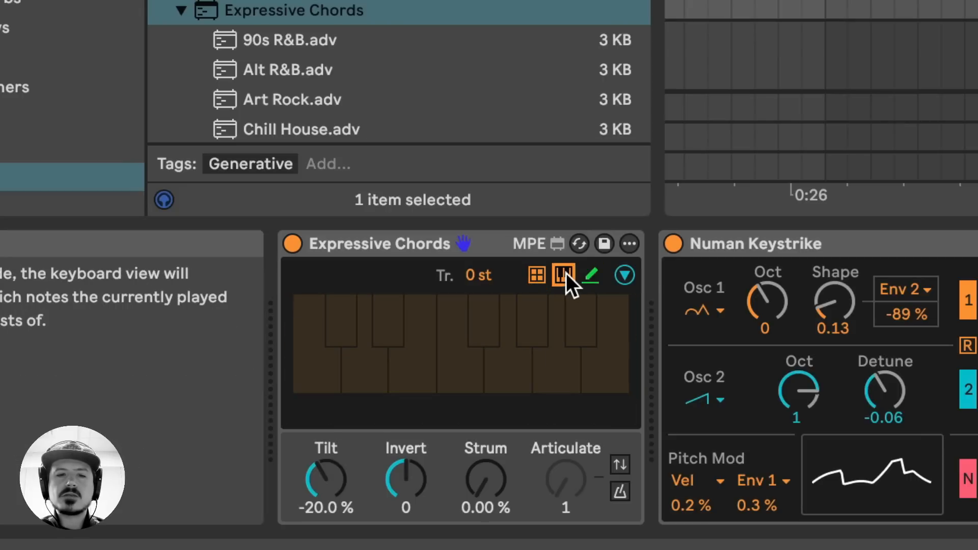
pyautogui.click(587, 273)
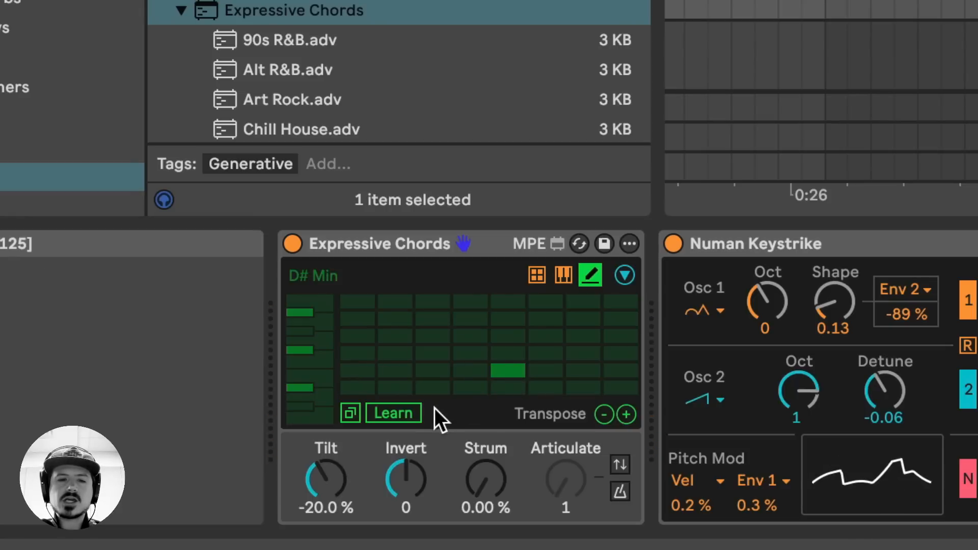
# Step: Teach the selected Expressive Chords pad an F Min 7th chord with Learn
pyautogui.click(392, 416)
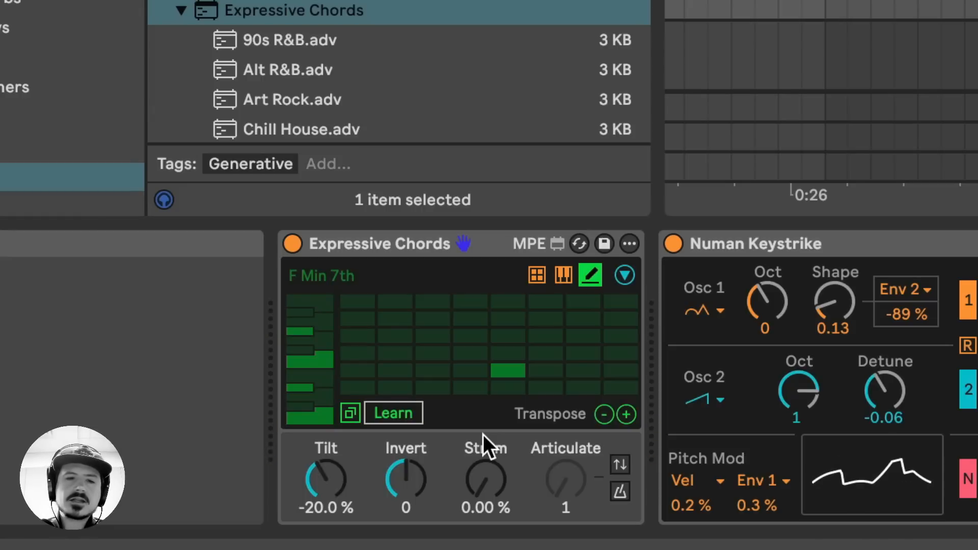
pyautogui.click(383, 412)
pyautogui.click(484, 458)
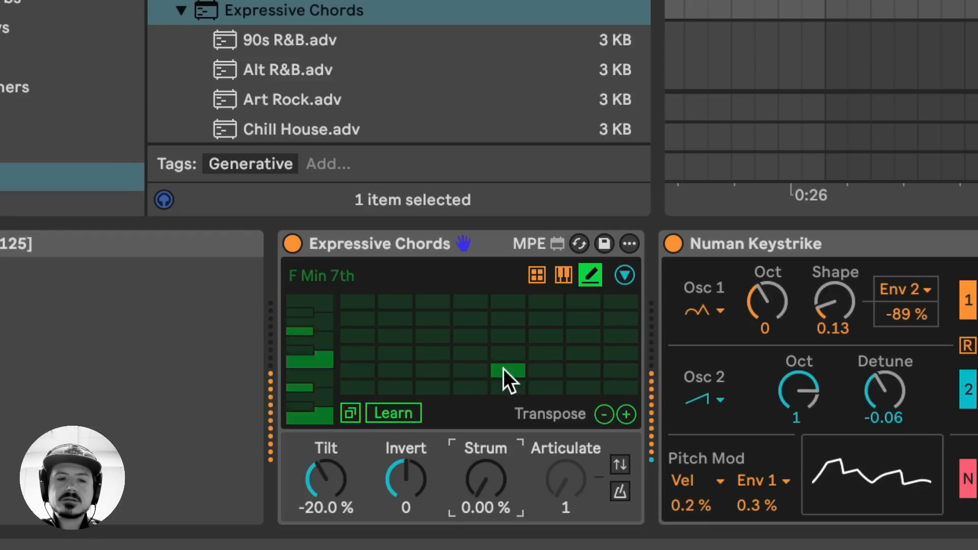
# Step: Audition the pad after the F Min 7th chord, and transpose the following pad's chord upward in repeated steps
pyautogui.click(557, 371)
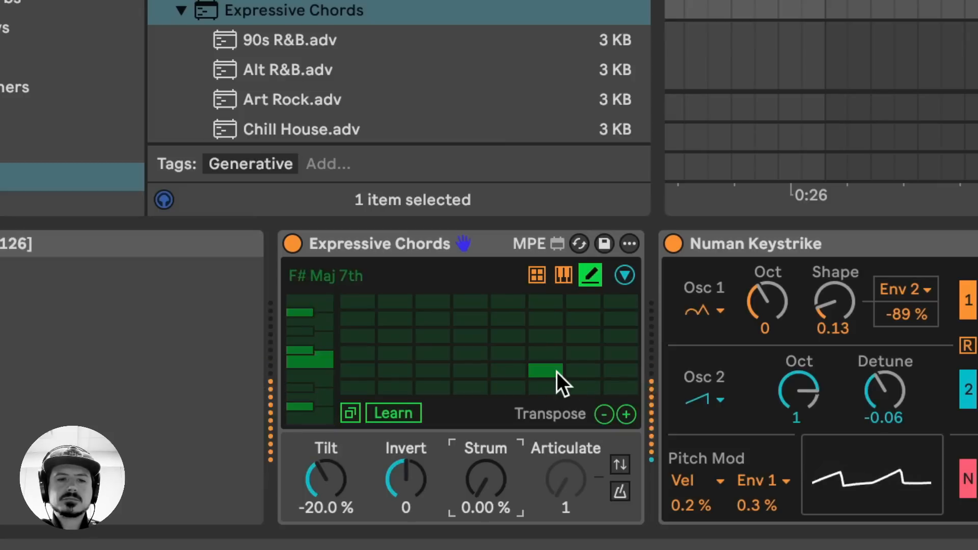
pyautogui.click(586, 371)
pyautogui.click(626, 409)
pyautogui.click(625, 409)
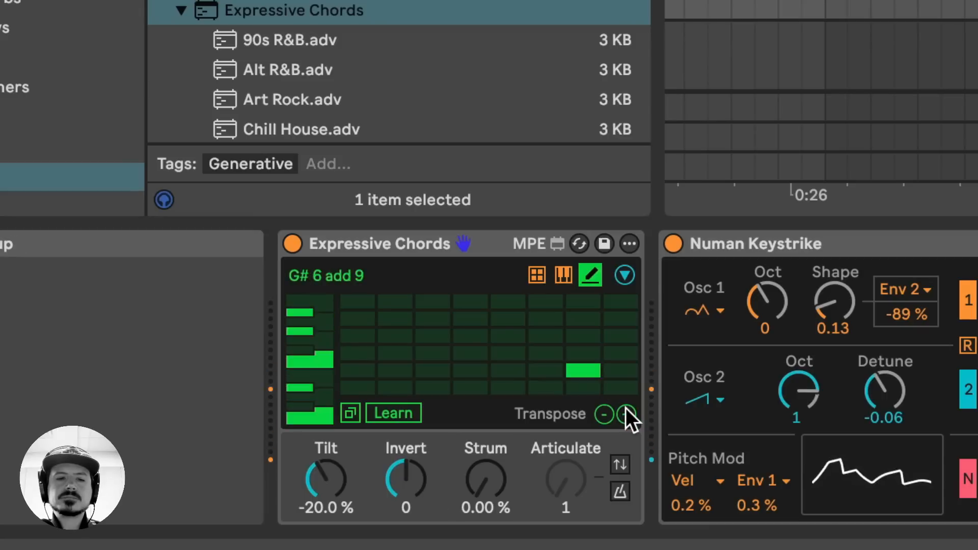
pyautogui.click(625, 408)
pyautogui.click(625, 409)
pyautogui.click(626, 409)
pyautogui.click(625, 409)
pyautogui.click(626, 409)
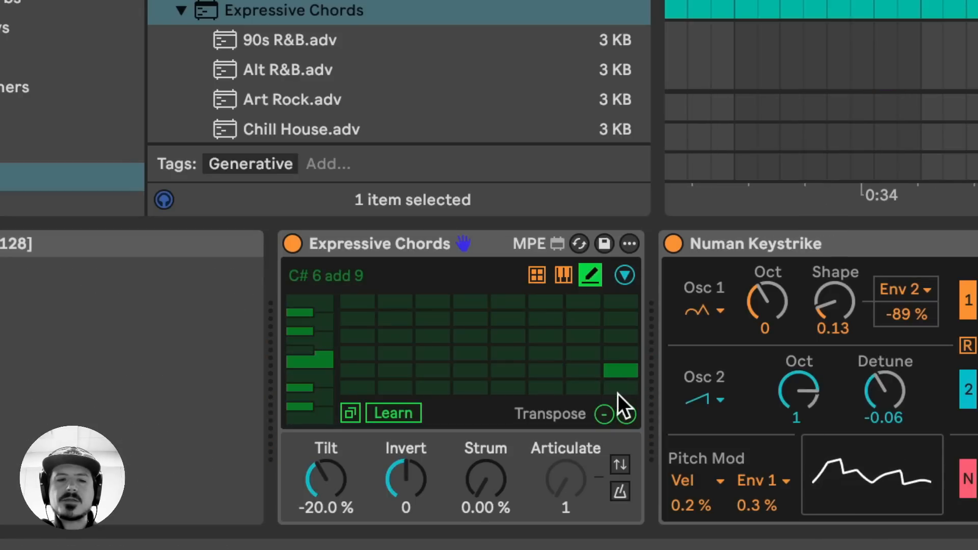
# Step: Transpose the chord on the row's last pad up to F# 6 add 9 and compare it with the preceding pad
pyautogui.click(625, 414)
pyautogui.click(625, 413)
pyautogui.click(625, 413)
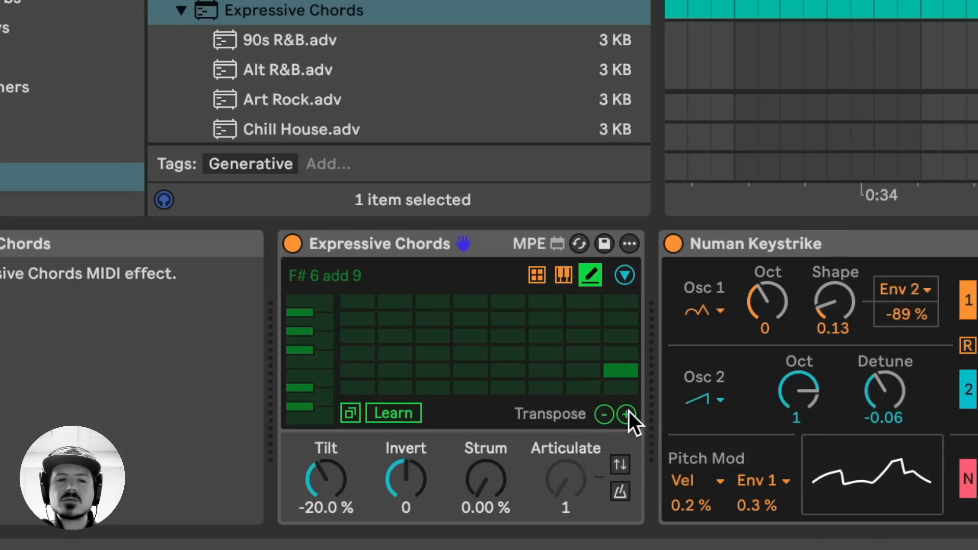
pyautogui.click(582, 370)
pyautogui.click(615, 371)
pyautogui.click(591, 371)
pyautogui.click(616, 370)
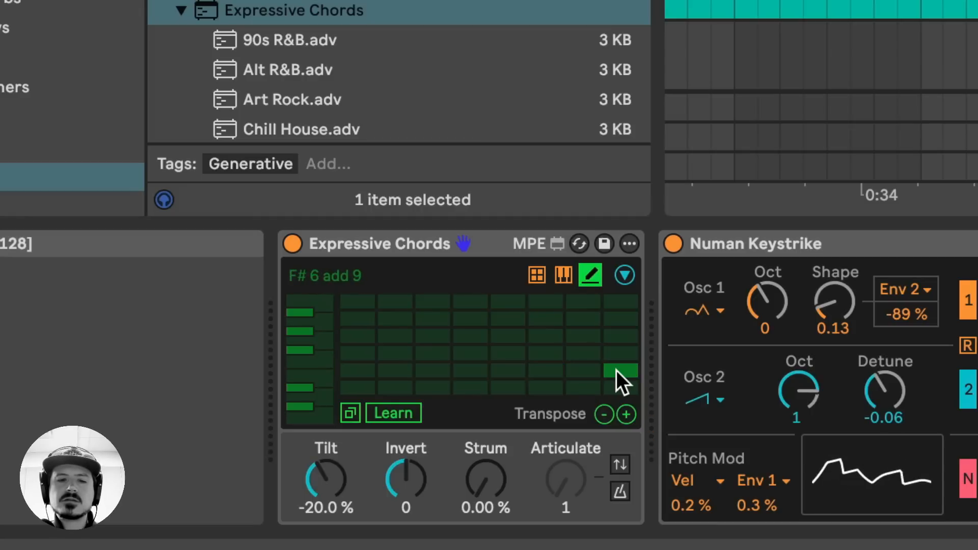